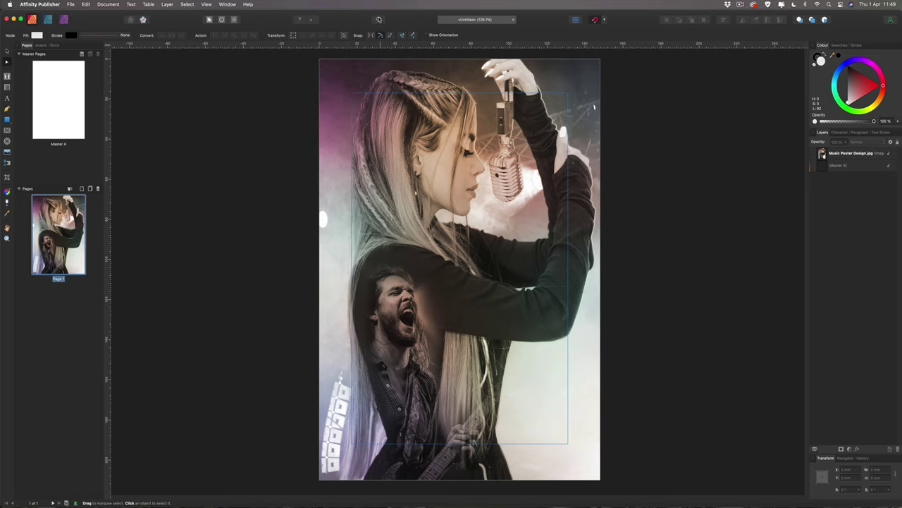
Turn on preview mode and add the artistic text "ANNUAL MUSIC" across the poster at the shouting guitarist's head.
left_click(379, 20)
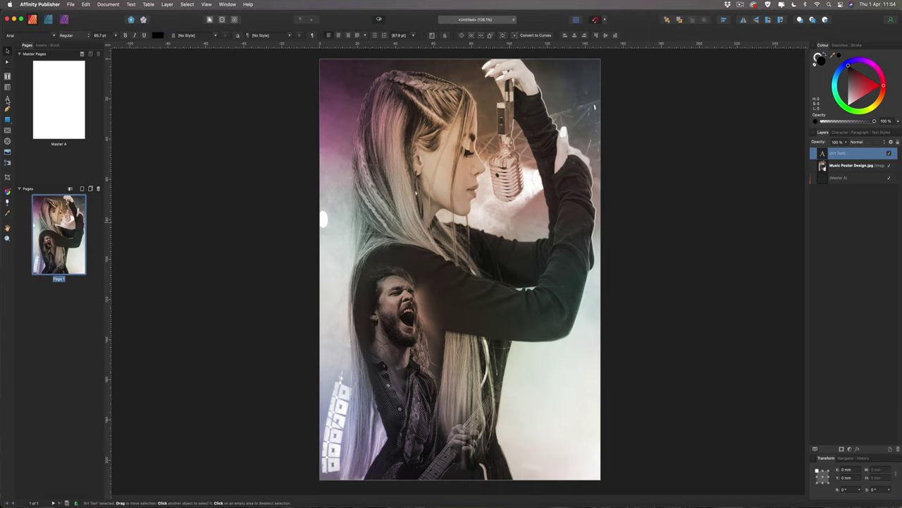
left_click(7, 100)
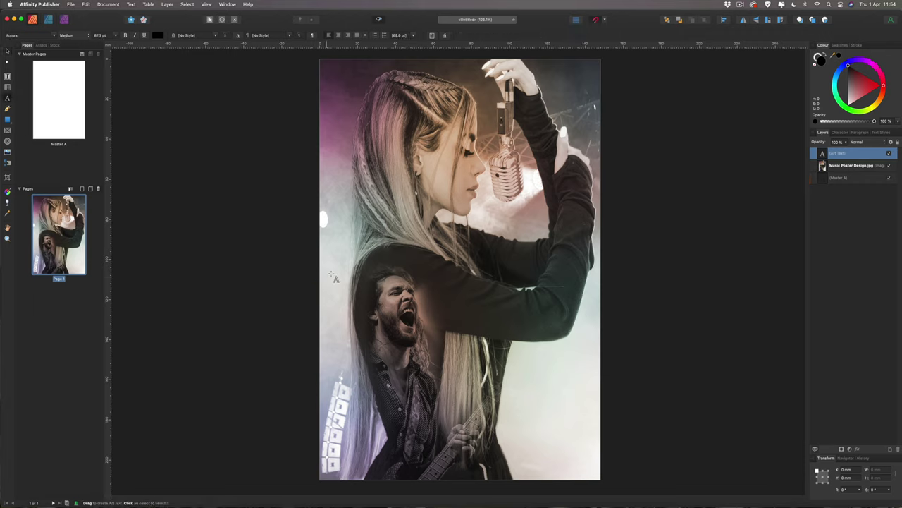
mouse_move(333, 289)
left_mouse_down()
mouse_move(354, 297)
mouse_move(341, 284)
left_mouse_up()
type("ANNU")
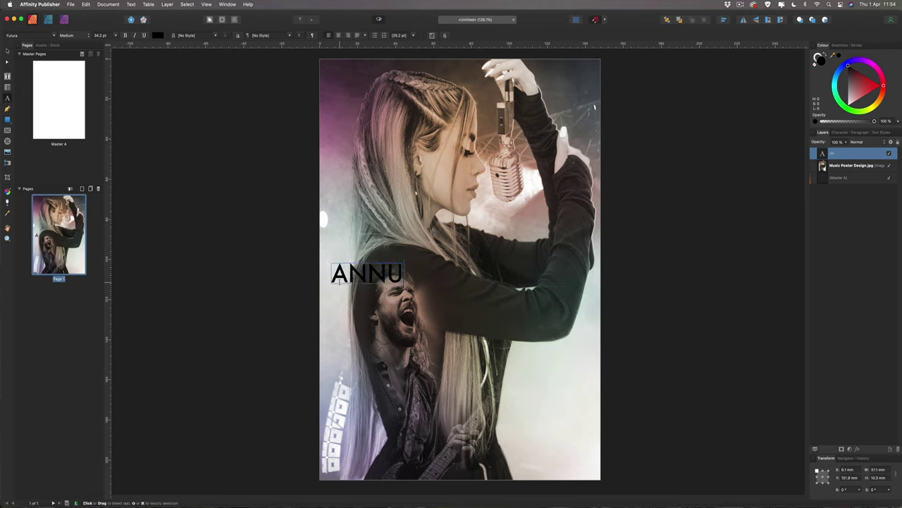
type("AL MUSIC")
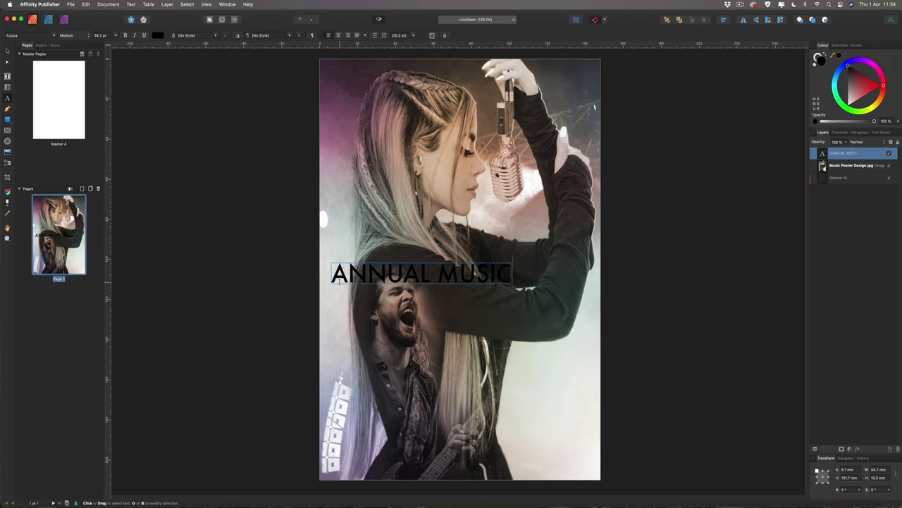
key("Escape")
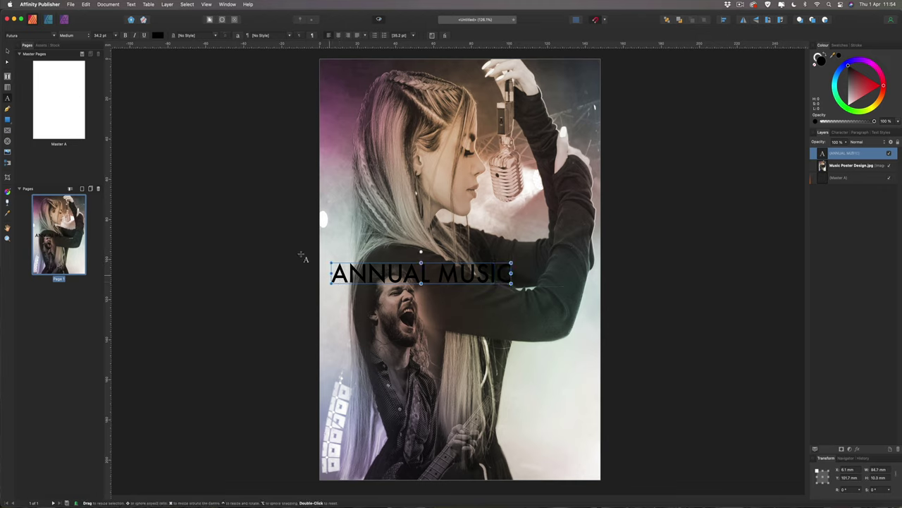
Scale the ANNUAL MUSIC text down to about 65 mm wide and place a duplicate directly below it.
left_click(7, 52)
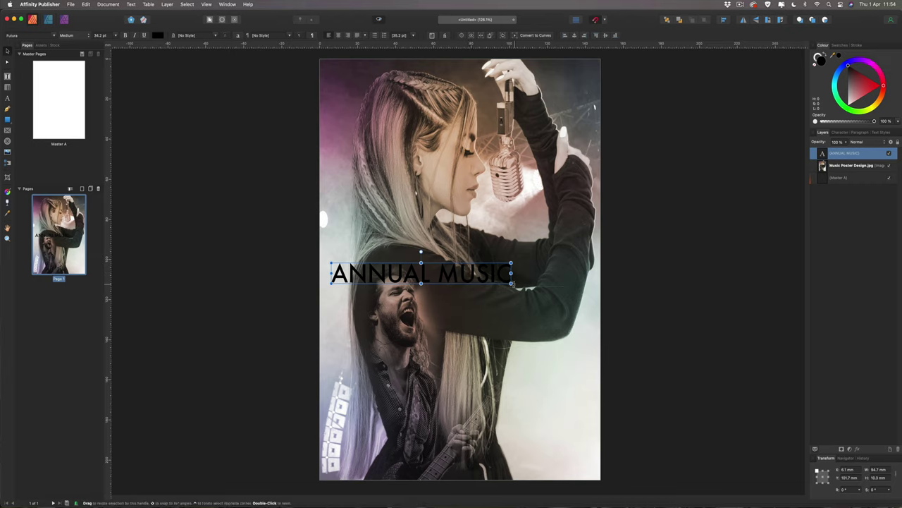
left_click_drag(511, 283, 455, 276)
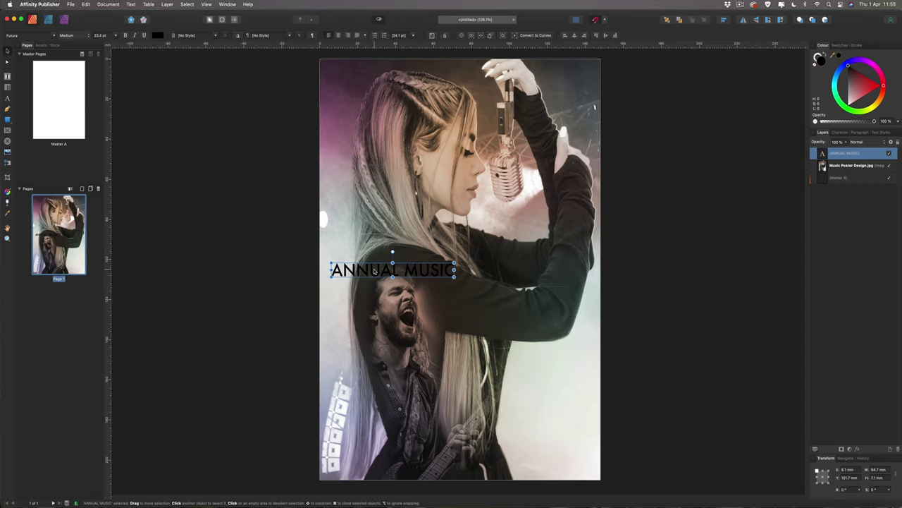
key("super+j")
left_click_drag(374, 272, 374, 295)
Replace the duplicate's wording with "FESTIVAL" and enlarge it to about 139 mm wide, nearly spanning the page.
double_click(374, 294)
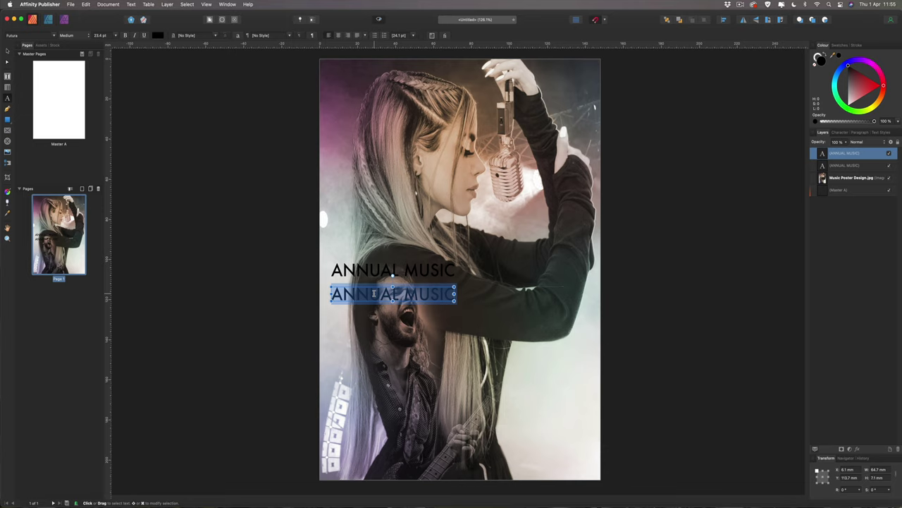
type("FES")
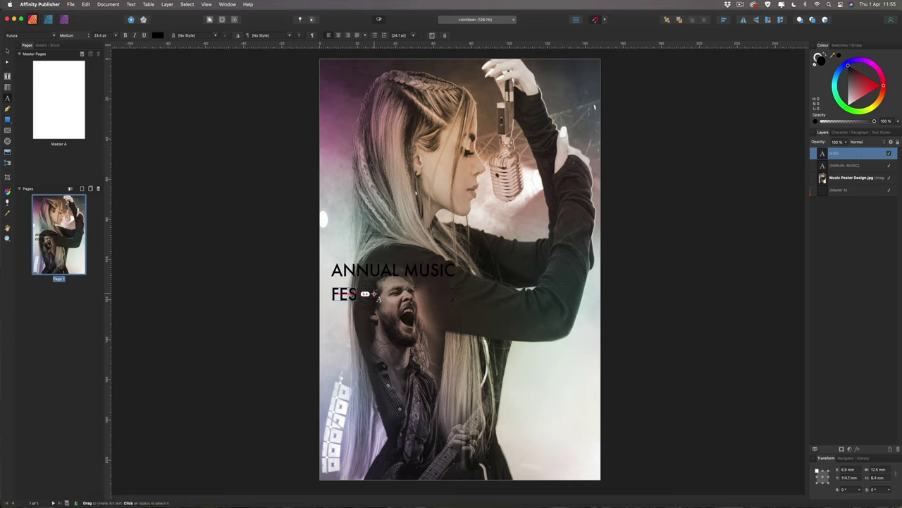
type("TIVAL")
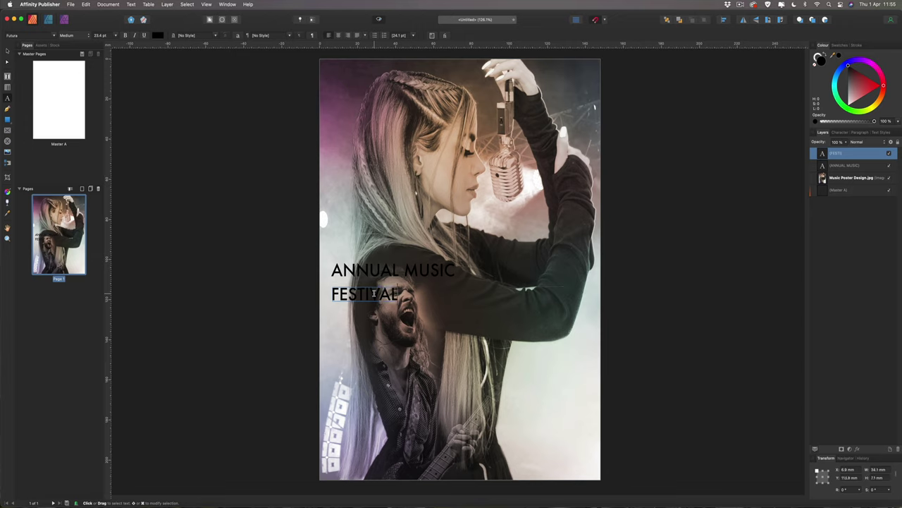
key("Escape")
mouse_move(399, 302)
left_mouse_down()
mouse_move(586, 345)
mouse_move(592, 358)
mouse_move(384, 298)
left_mouse_up()
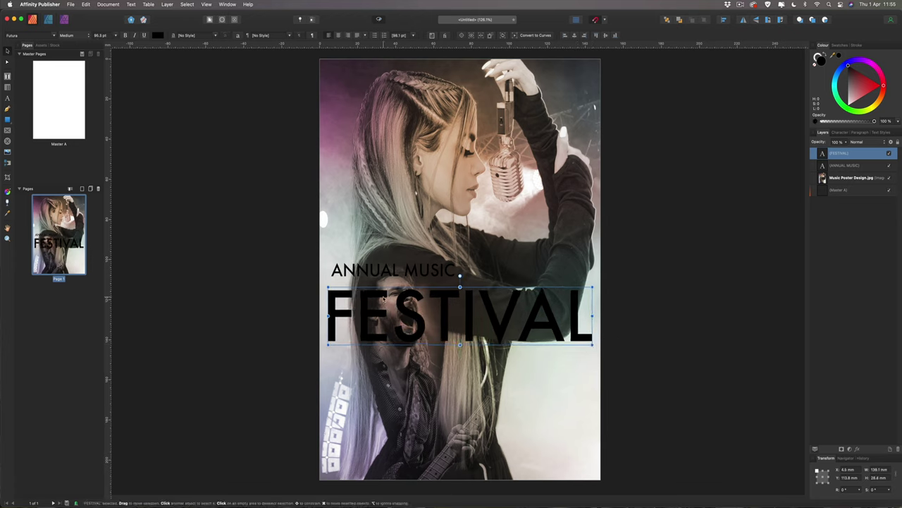
Select both text lines and set their font to Futura.
left_click(385, 273, "shift")
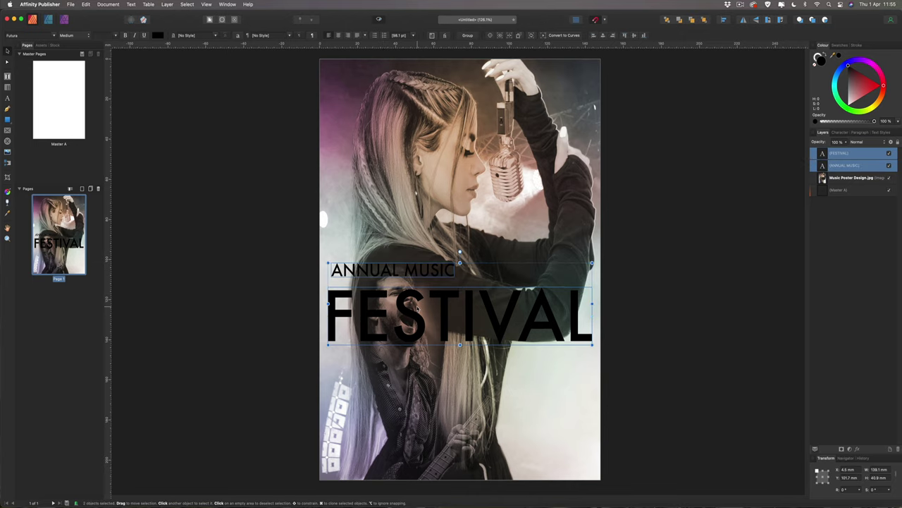
left_click(25, 35)
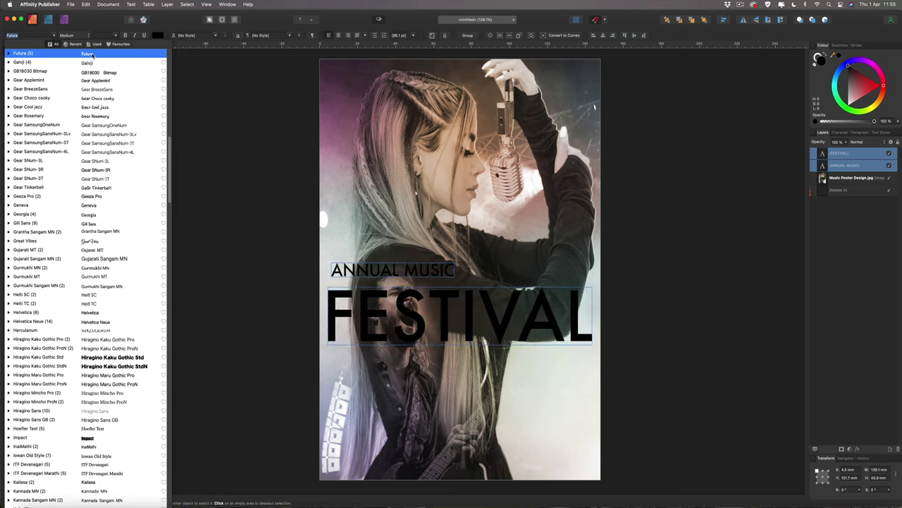
left_click(91, 55)
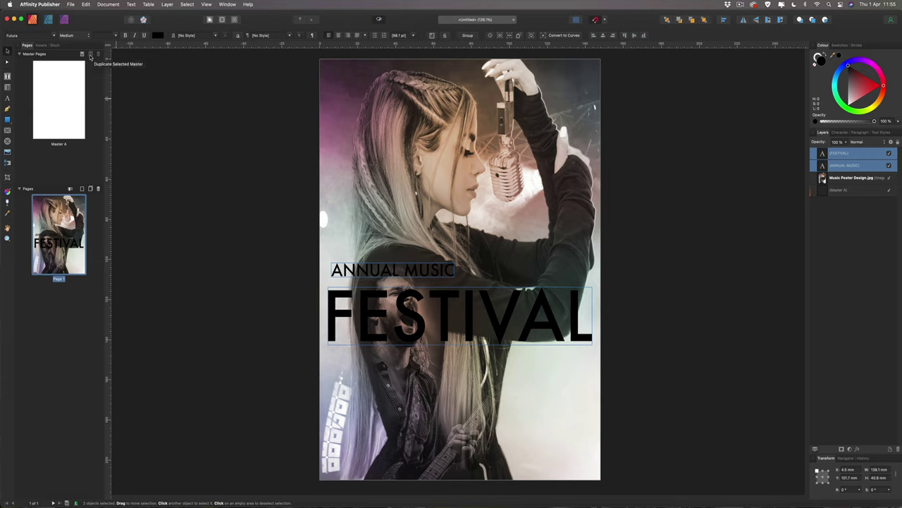
left_click(136, 86)
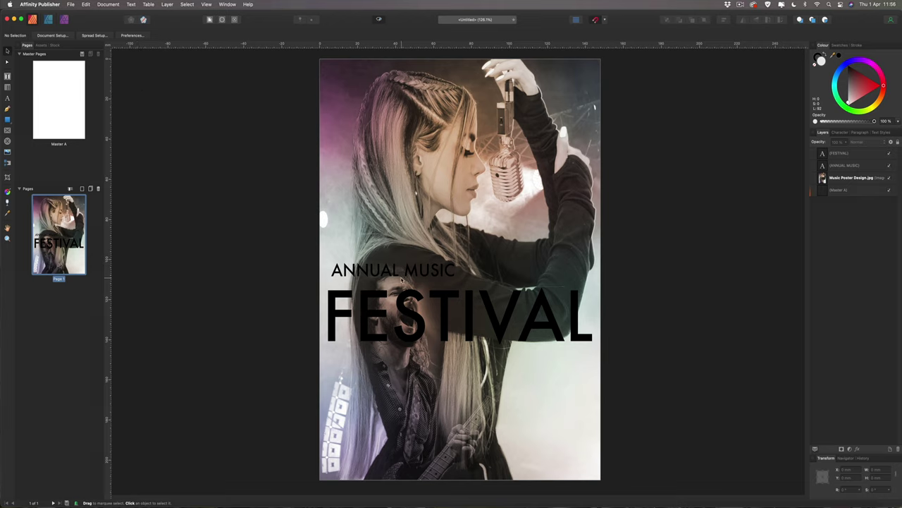
Colour the ANNUAL MUSIC and FESTIVAL texts white.
left_click(352, 273)
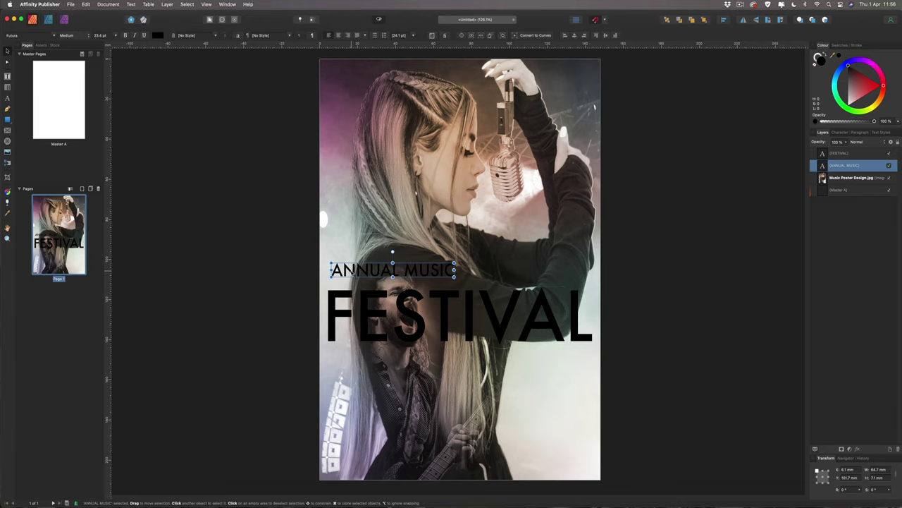
left_click(339, 296, "shift")
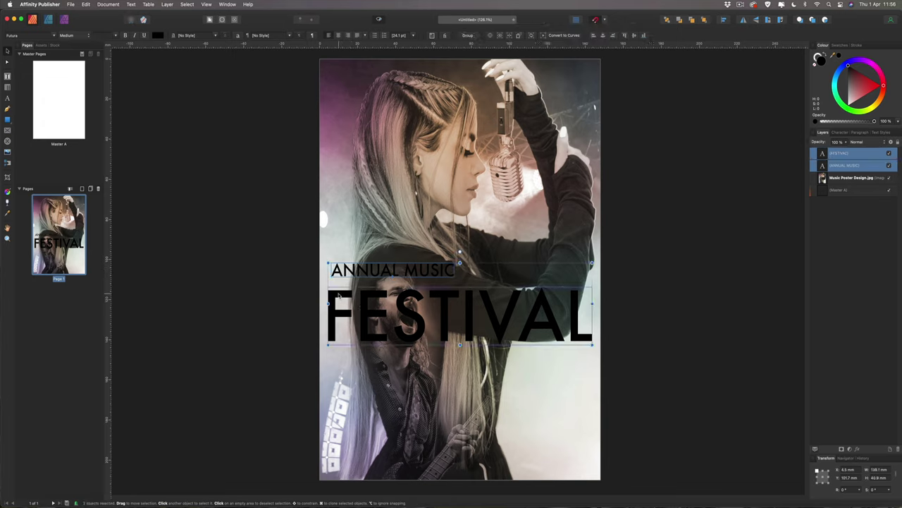
left_click(850, 107)
left_click(849, 110)
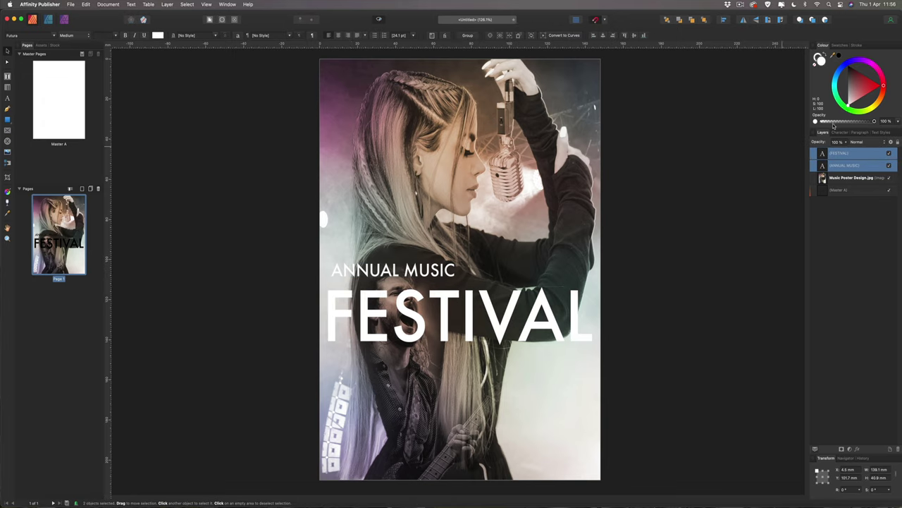
Give both text lines an Outer Glow layer effect in bright magenta with a radius of about 41.5 px.
left_click(858, 449)
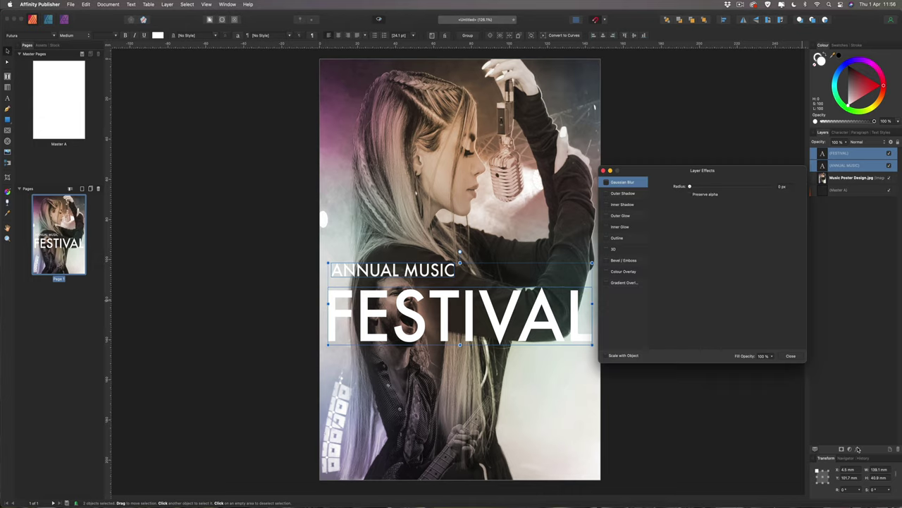
left_click(607, 216)
left_click(617, 216)
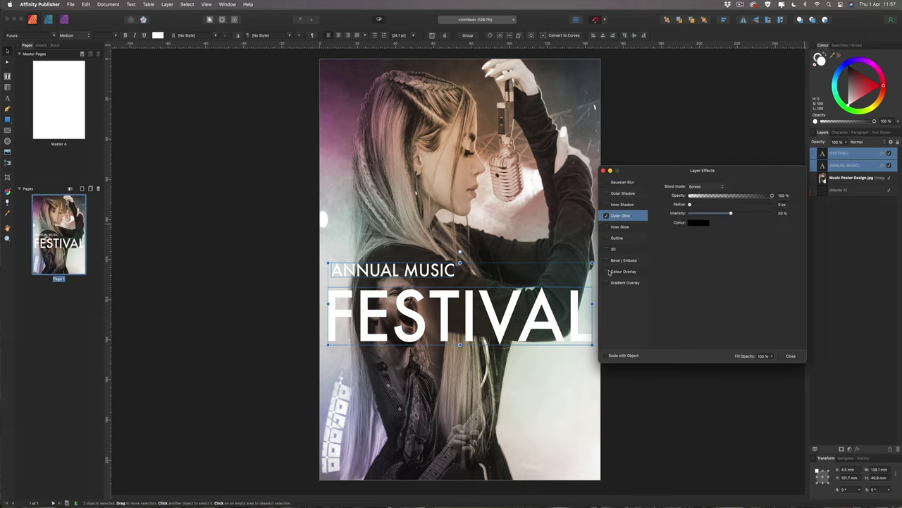
left_click(701, 224)
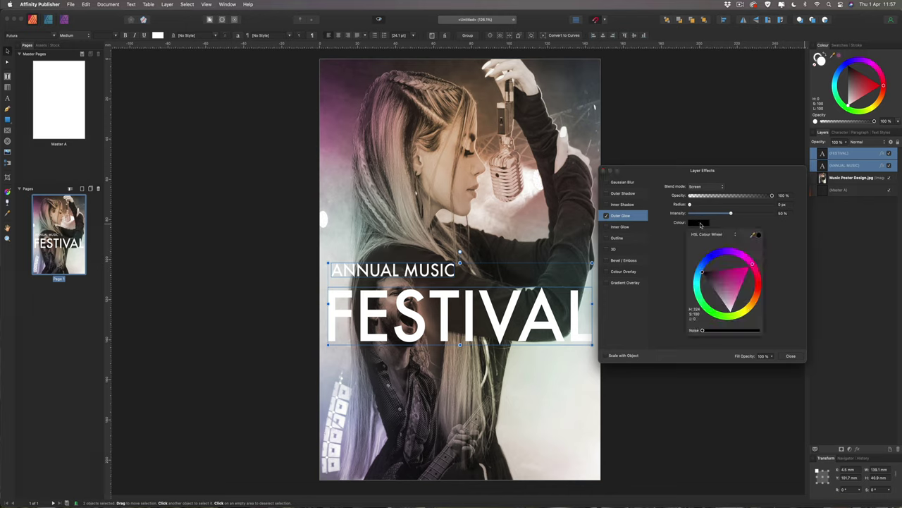
left_click(747, 271)
mouse_move(746, 271)
left_mouse_down()
mouse_move(742, 276)
mouse_move(748, 260)
left_mouse_up()
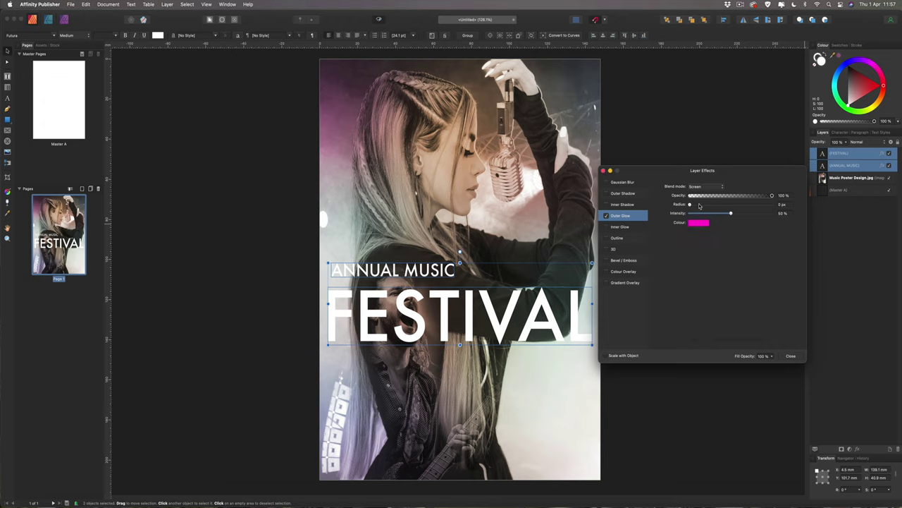
left_click_drag(690, 204, 755, 206)
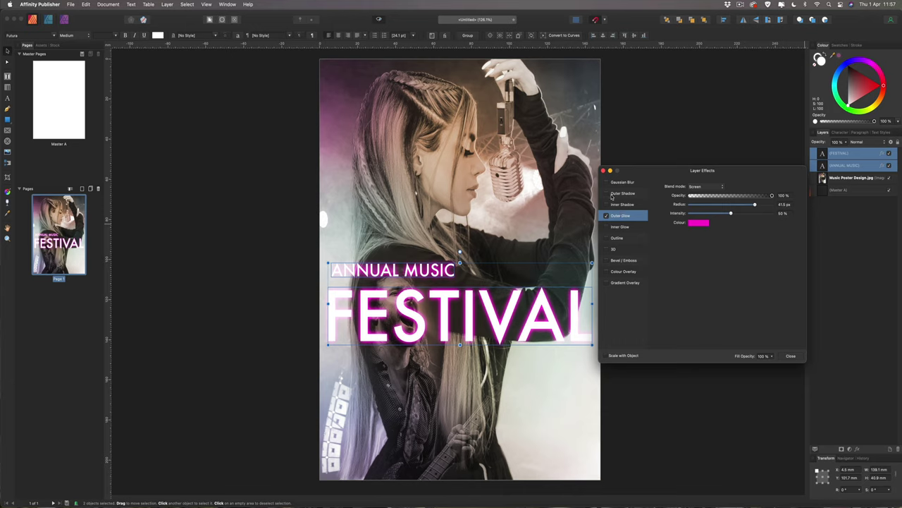
Add an Outer Shadow effect to both text lines with a 10 px radius and 10 px offset.
left_click(618, 194)
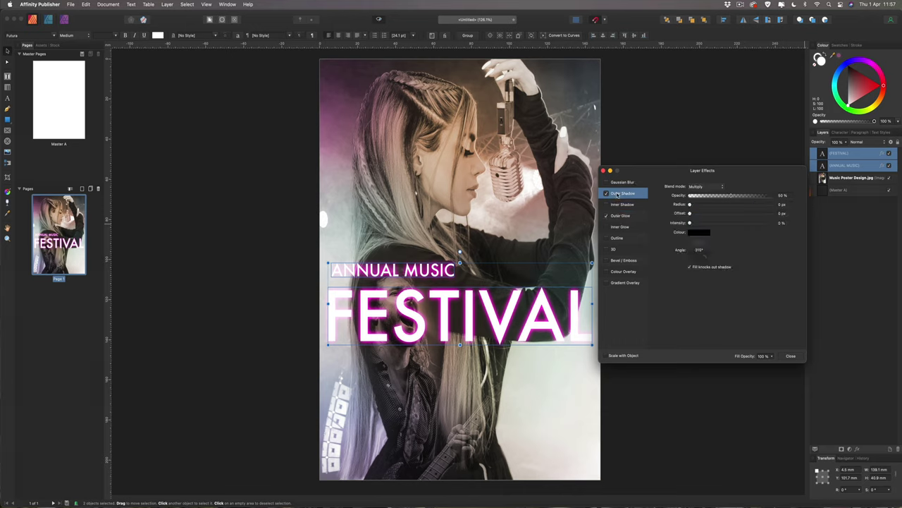
left_click(781, 204)
type("10")
left_click(778, 213)
type("30")
key("Return")
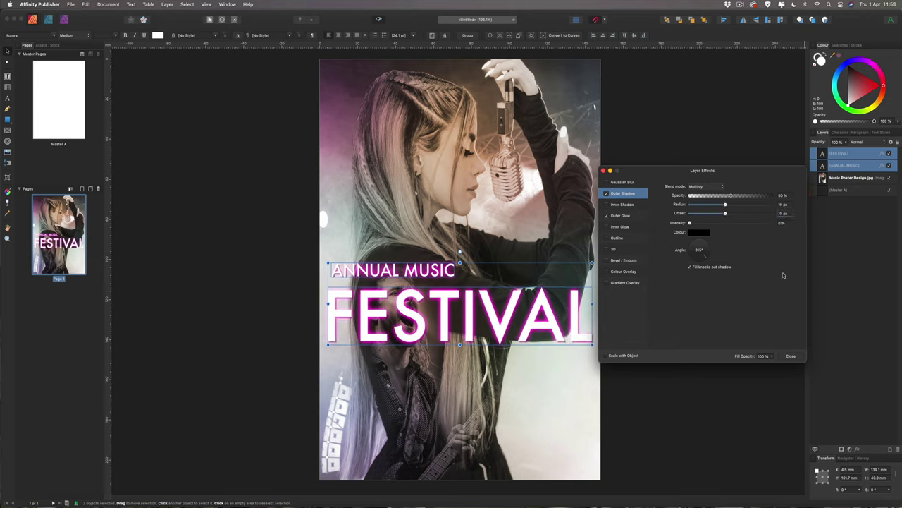
left_click(791, 356)
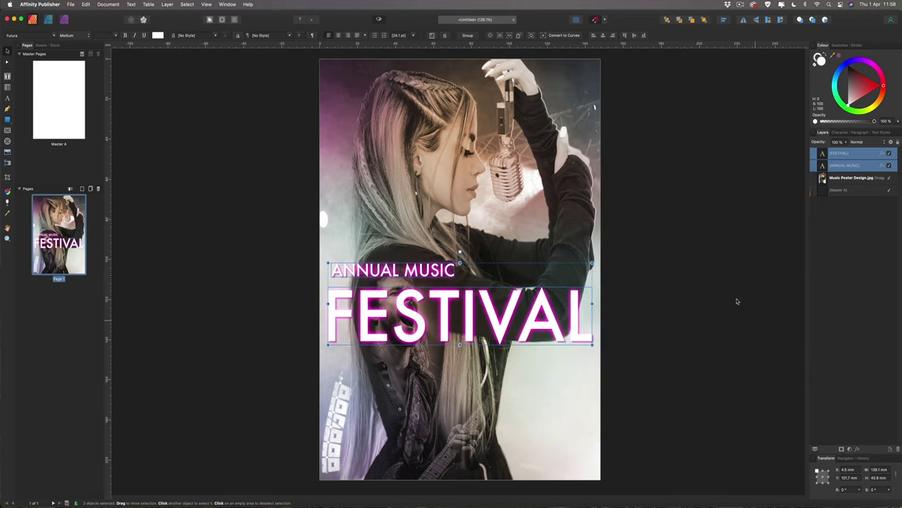
left_click(678, 223)
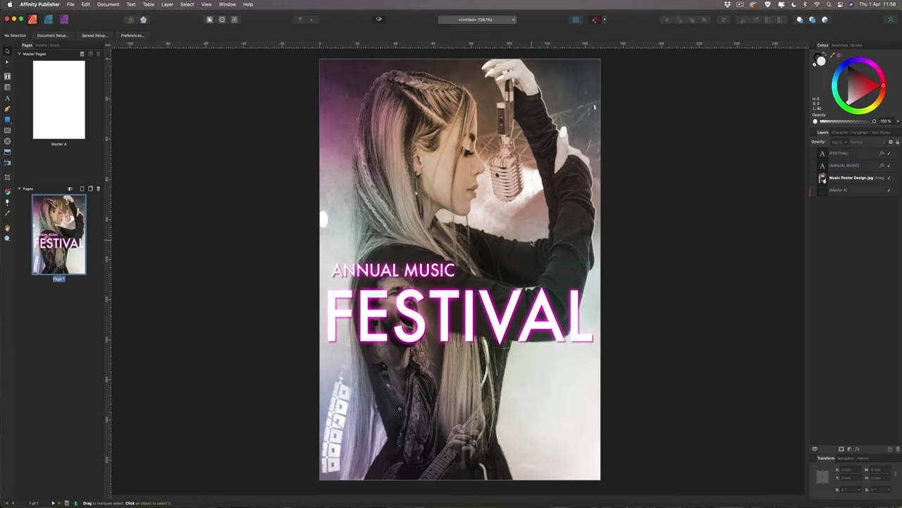
Move ANNUAL MUSIC down close above FESTIVAL, align their left edges, and shrink it to about 53.5 mm wide.
left_click_drag(366, 271, 360, 281)
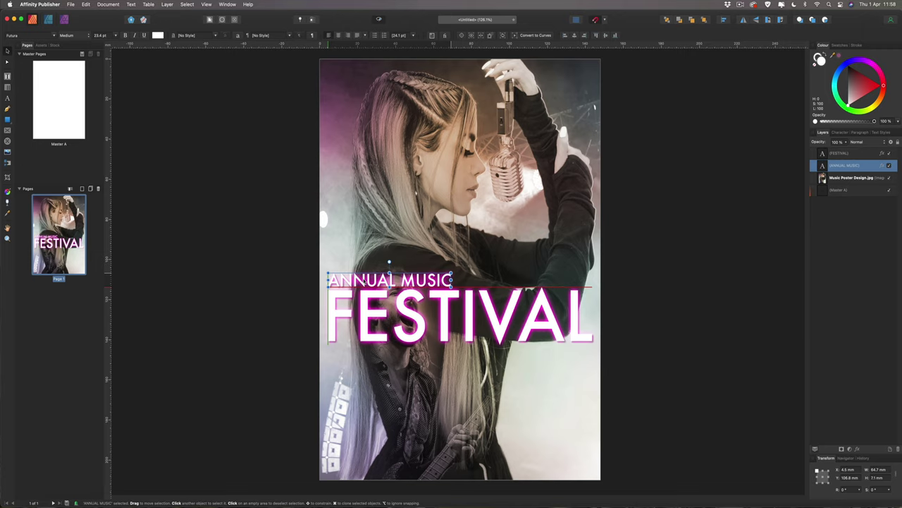
left_click_drag(452, 280, 431, 280)
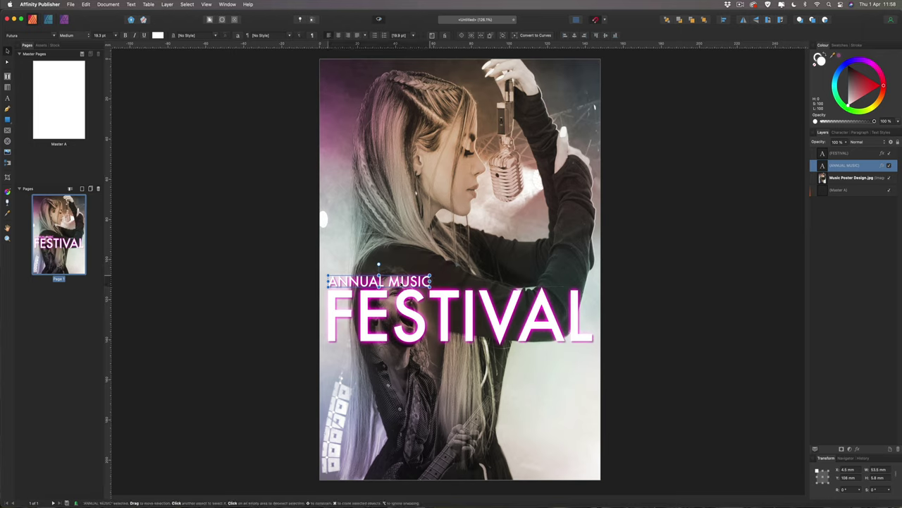
left_click_drag(373, 281, 375, 284)
left_click(645, 226)
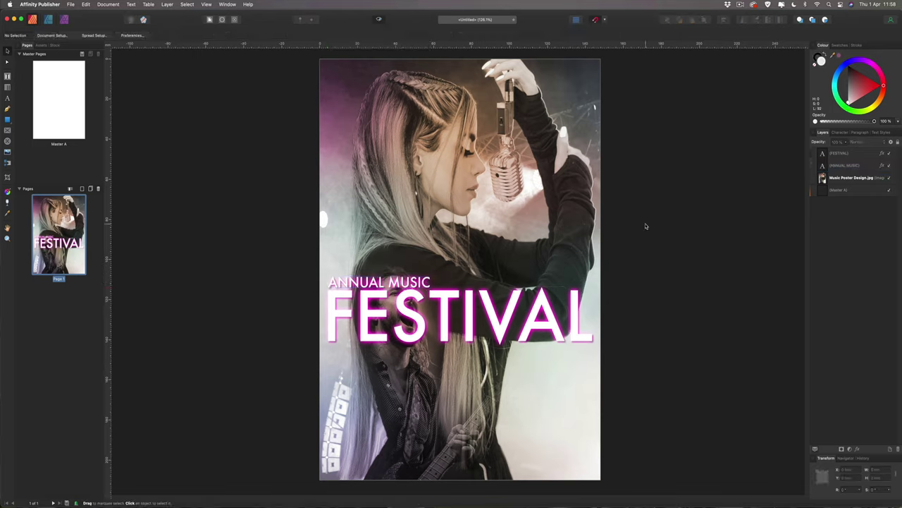
Move both title lines down together so their top edge sits at about Y 127 mm, below the guitarist's eyes.
left_click(844, 155)
left_click(844, 165, "shift")
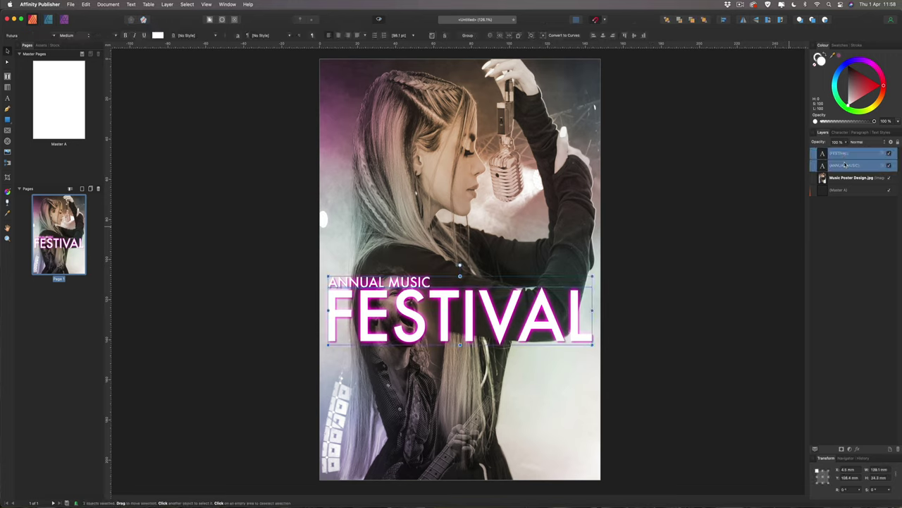
left_click_drag(470, 323, 470, 314)
left_click_drag(469, 275, 468, 359)
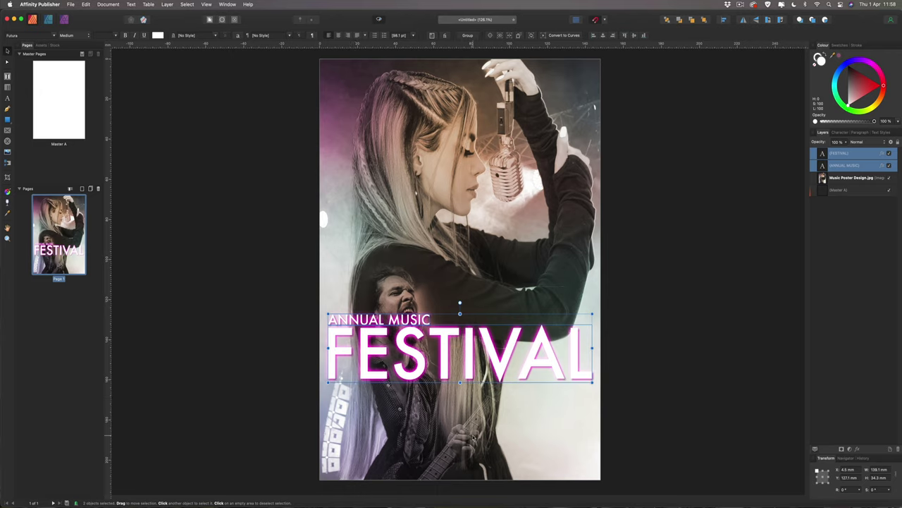
left_click(306, 333)
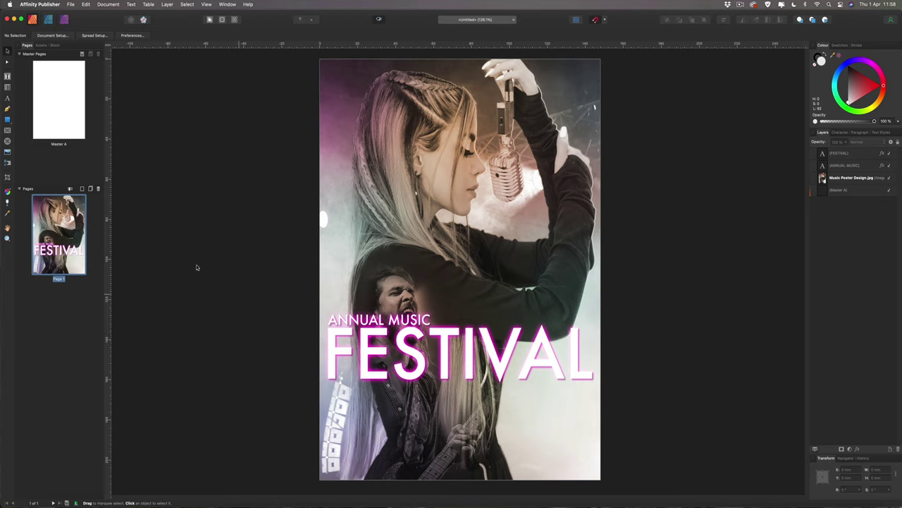
Draw a rectangle over the title, spanning the full page width and about 42 mm high.
left_click(8, 120)
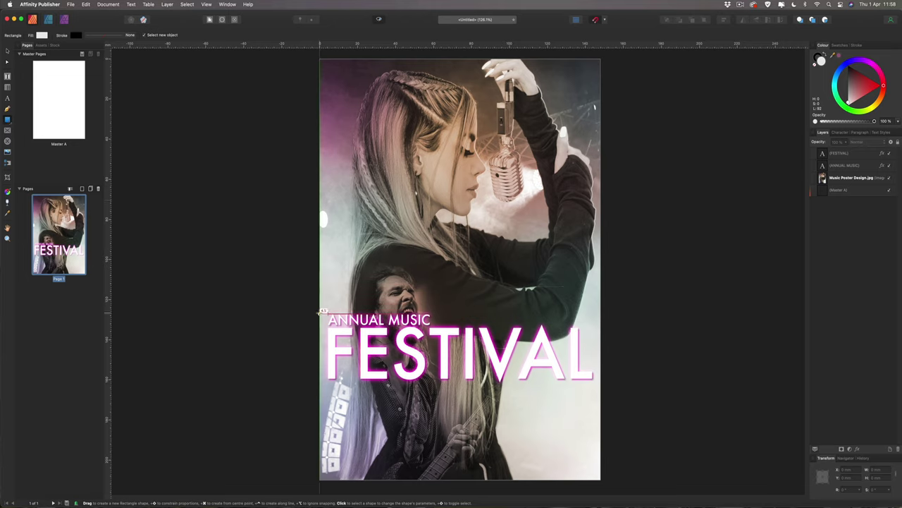
left_click_drag(322, 310, 601, 393)
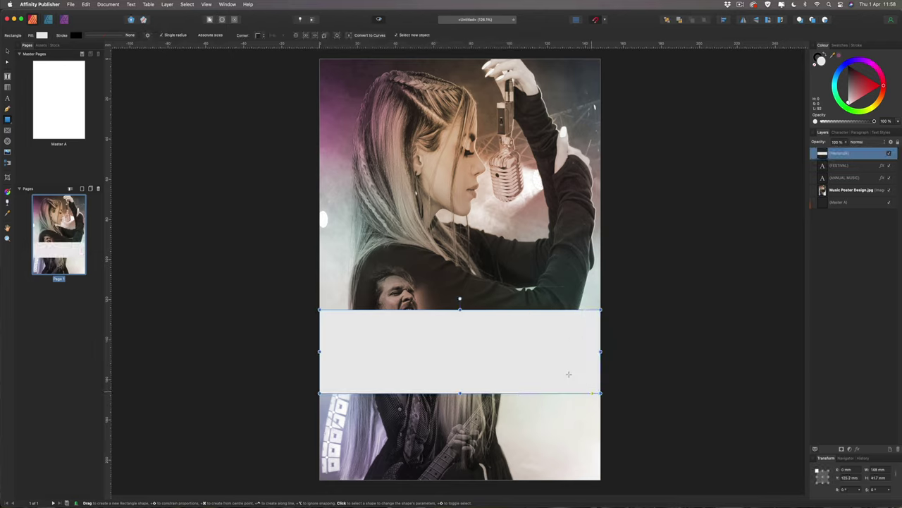
Fill the rectangle covering the title with solid black and remove its stroke.
left_click_drag(851, 86, 849, 62)
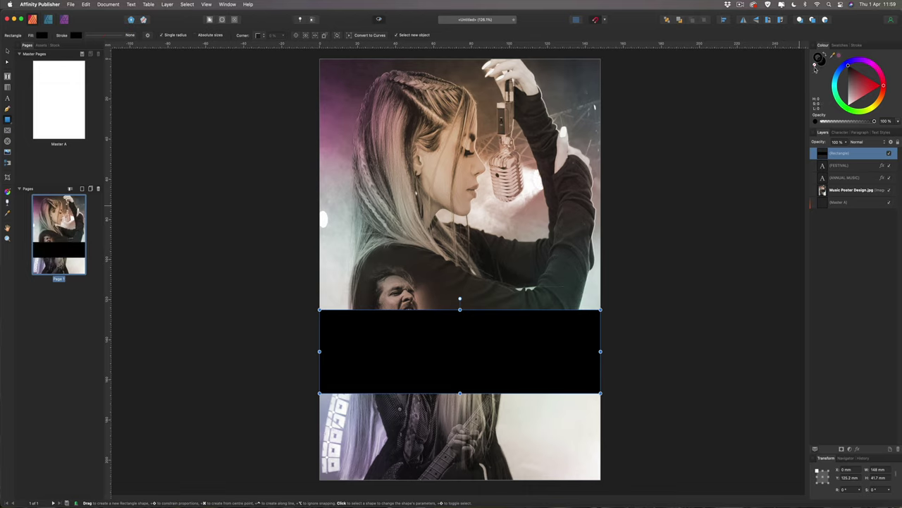
left_click(816, 66)
left_click(824, 63)
Place the black rectangle beneath both title text layers and lower its opacity to 30%.
left_click_drag(821, 155, 820, 185)
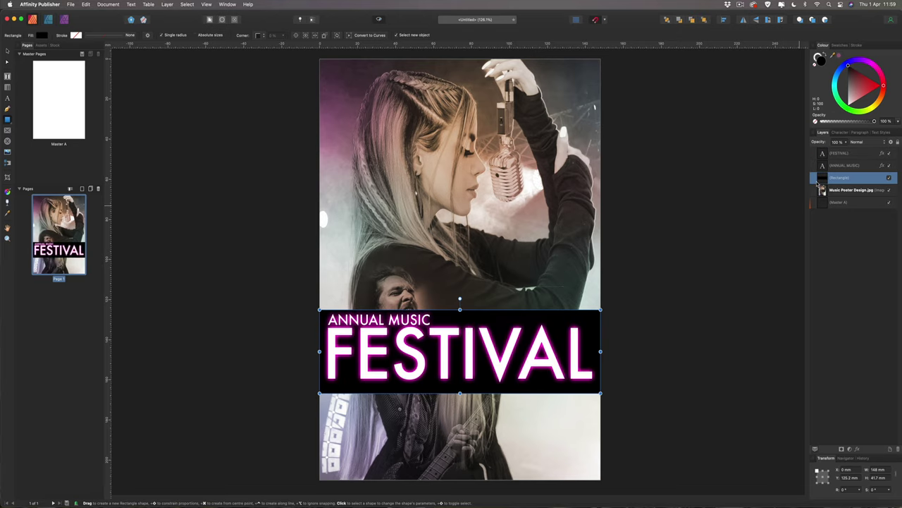
left_click(847, 144)
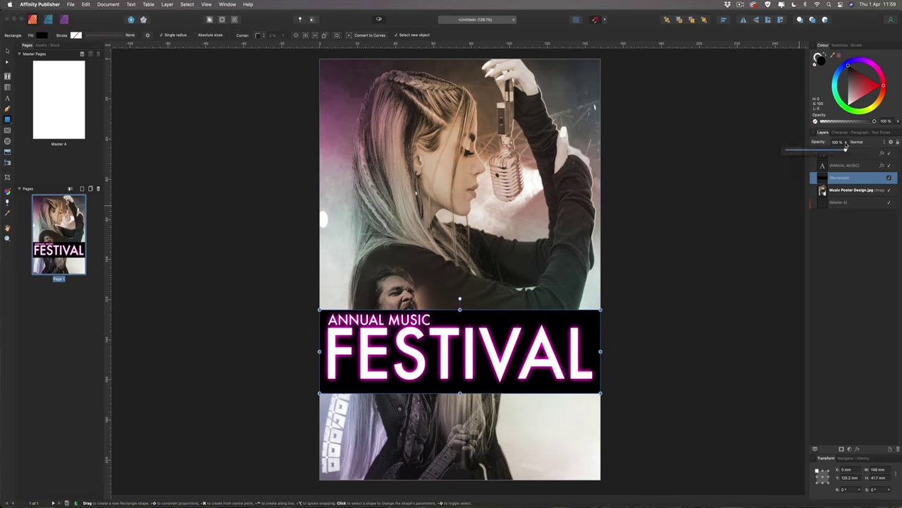
left_click_drag(846, 151, 805, 151)
left_click(762, 138)
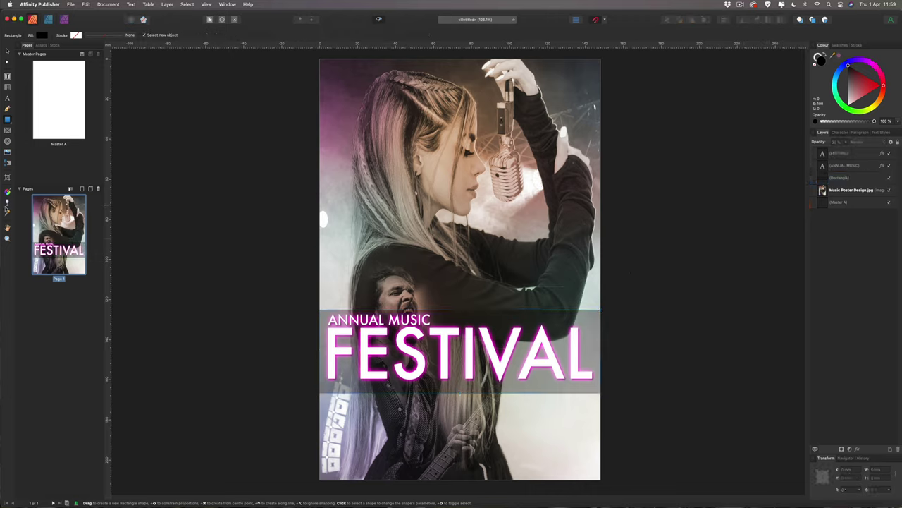
Raise the translucent band's lower edge to the base of the FESTIVAL letters, making the band about 35.7 mm high.
left_click(7, 58)
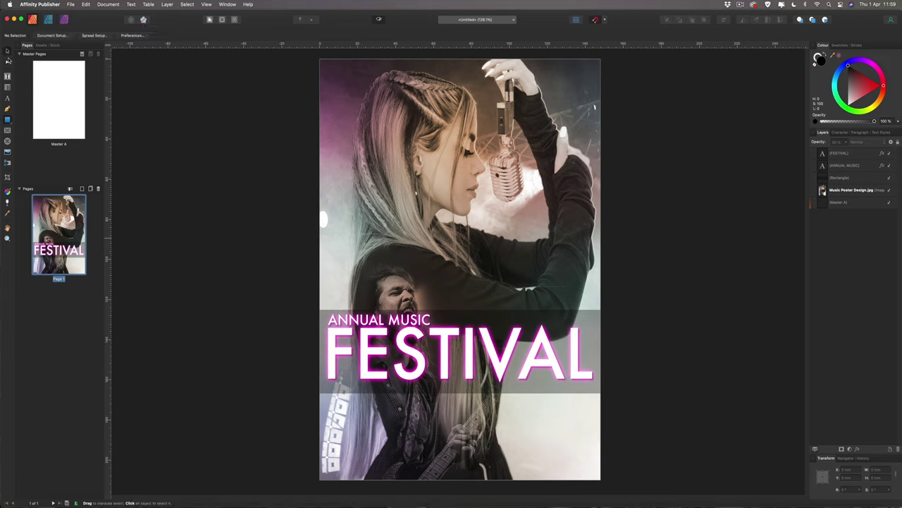
left_click(419, 389)
left_click_drag(460, 393, 459, 382)
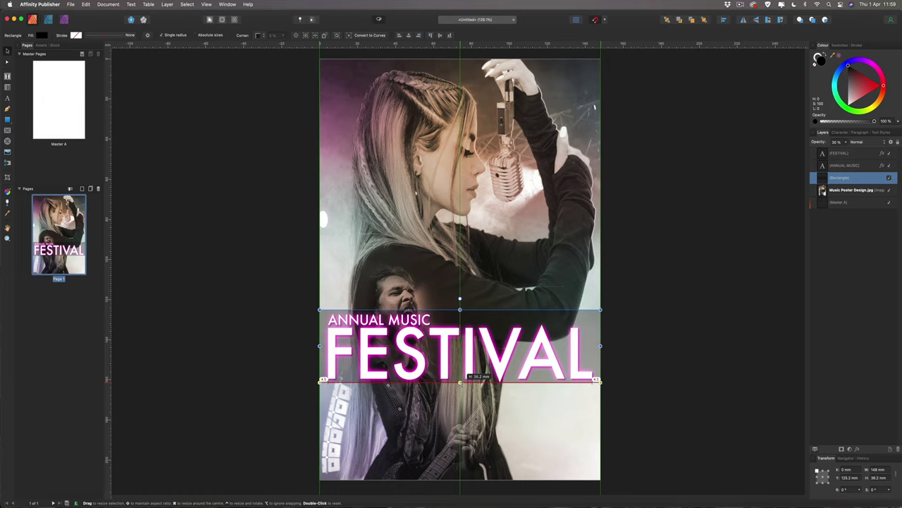
left_click_drag(460, 381, 460, 382)
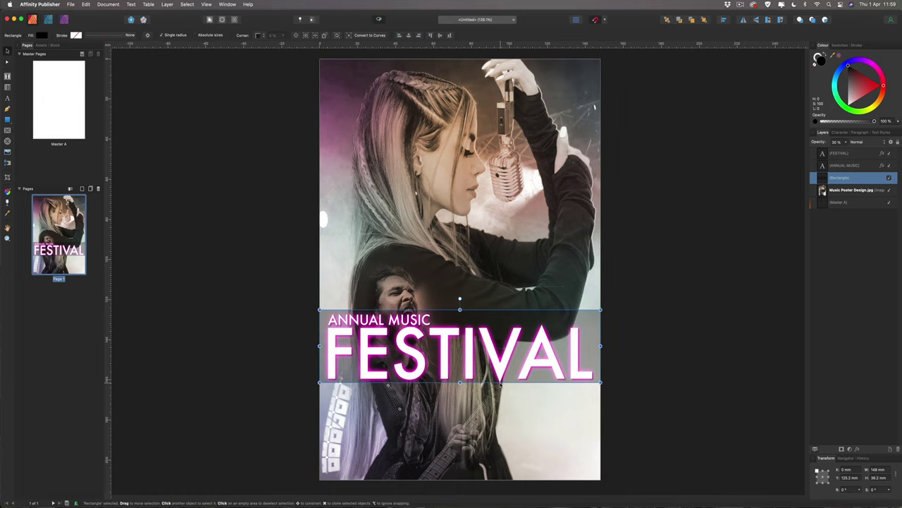
scroll(500, 385, "up", 6)
scroll(500, 385, "down", 5)
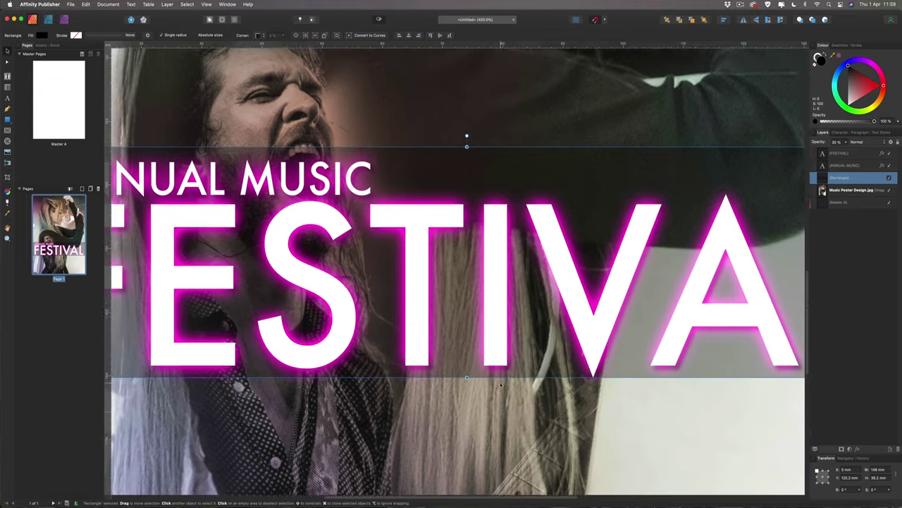
scroll(501, 384, "down", 3)
left_click_drag(466, 301, 466, 297)
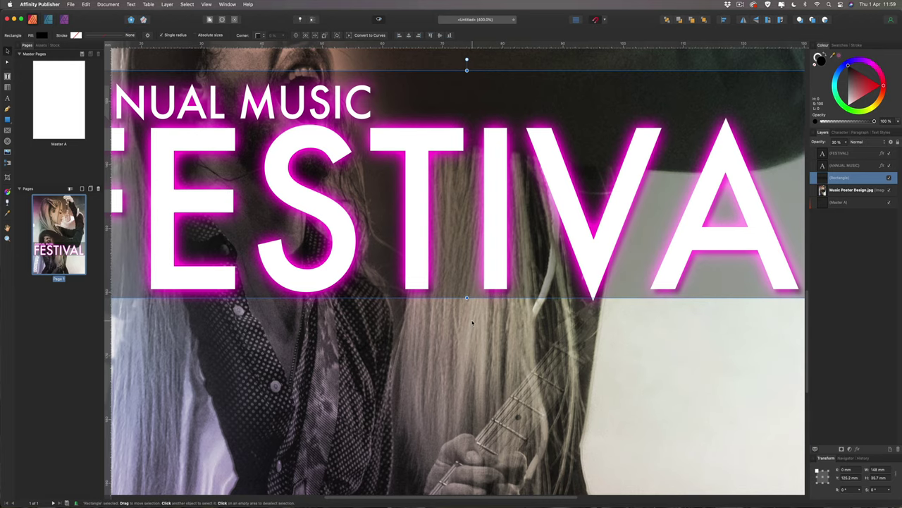
Lower the band's upper edge to just above ANNUAL MUSIC, making the band about 34.3 mm high.
scroll(458, 112, "up", 3)
left_click_drag(467, 125, 466, 134)
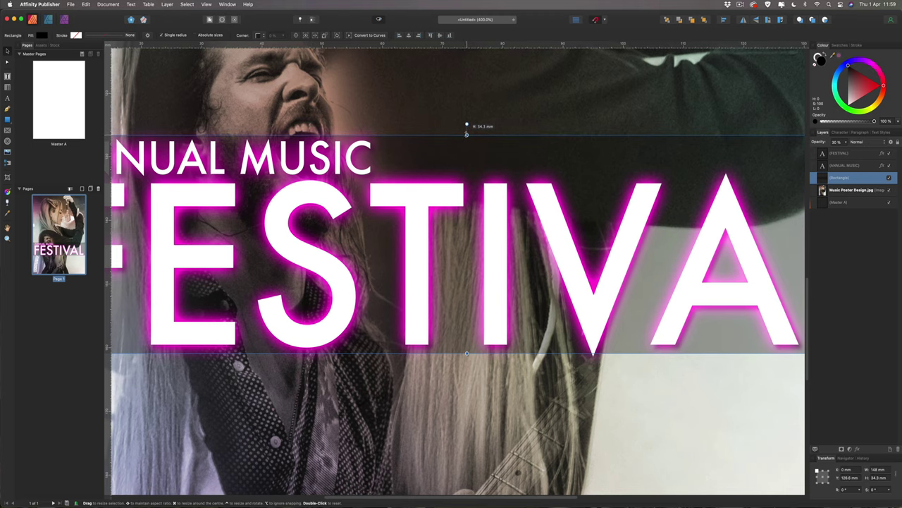
left_click_drag(467, 133, 467, 134)
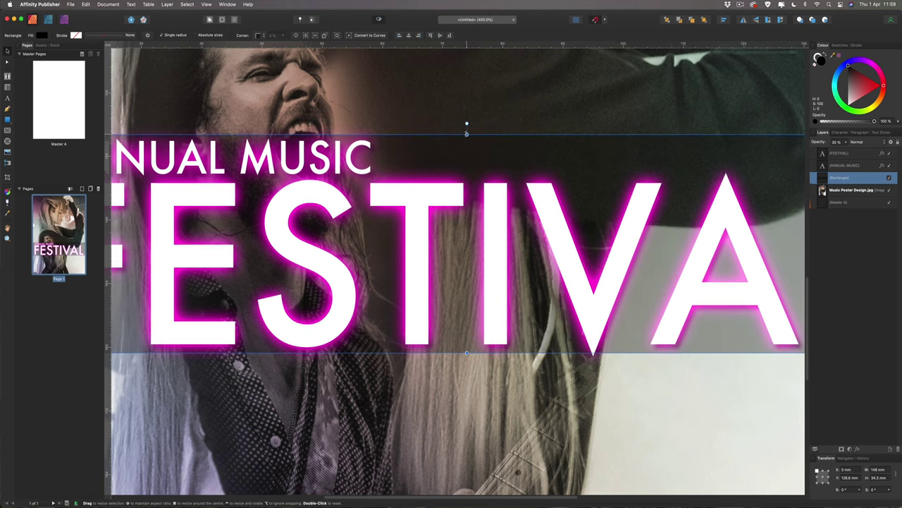
key("super+0")
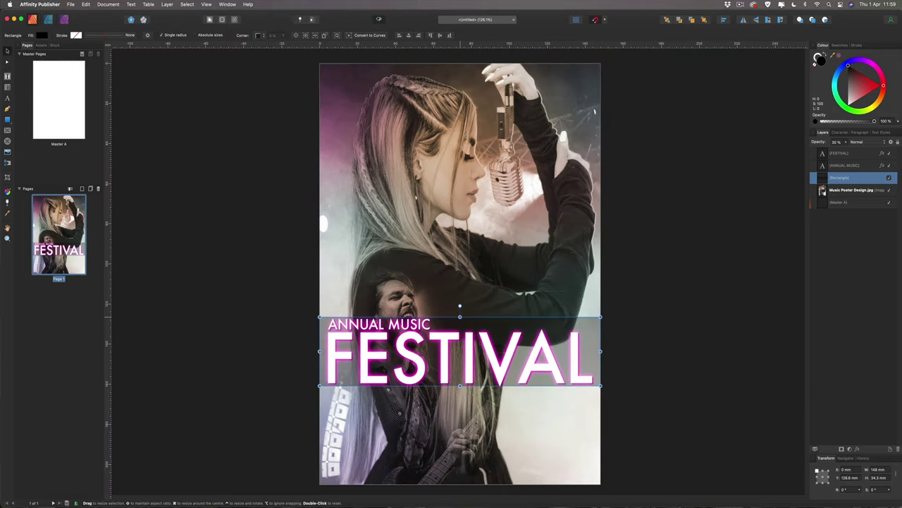
left_click(141, 86)
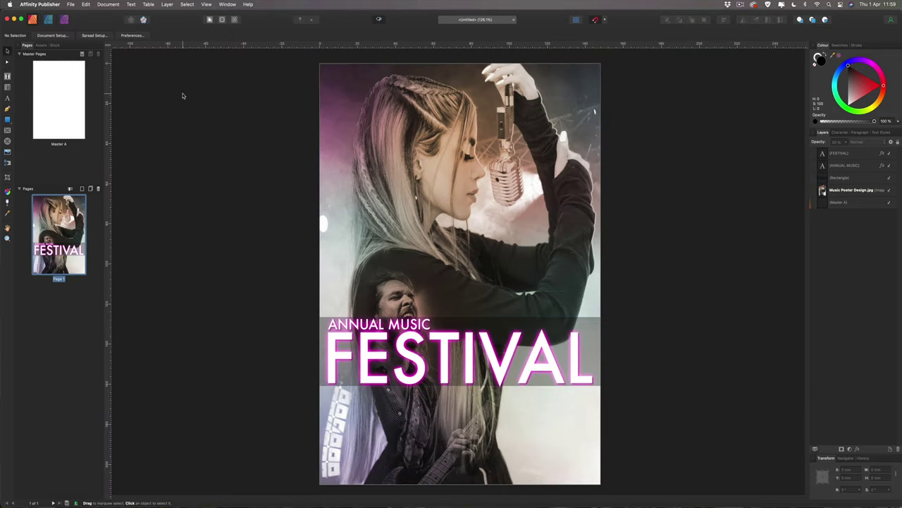
Reduce the Outer Glow radius of the FESTIVAL text to 24.9 px.
scroll(150, 99, "down", 3)
scroll(151, 100, "down", 1)
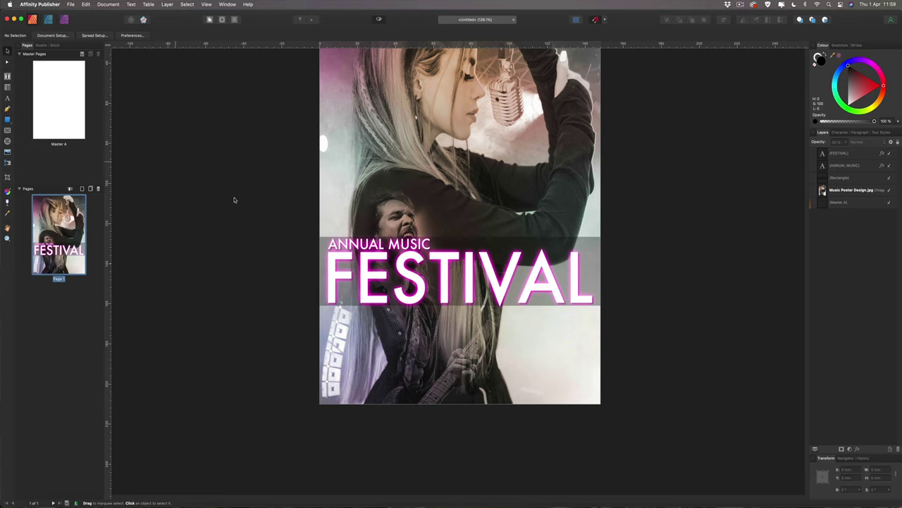
left_click(848, 154)
left_click(848, 165, "shift")
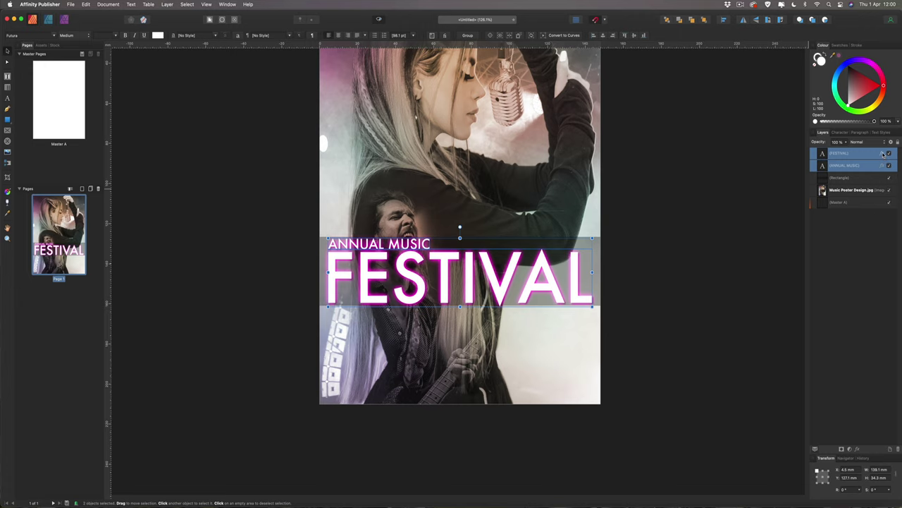
left_click(882, 153)
left_click(620, 216)
mouse_move(747, 203)
left_mouse_down()
mouse_move(756, 206)
mouse_move(739, 205)
left_mouse_up()
left_click(784, 204)
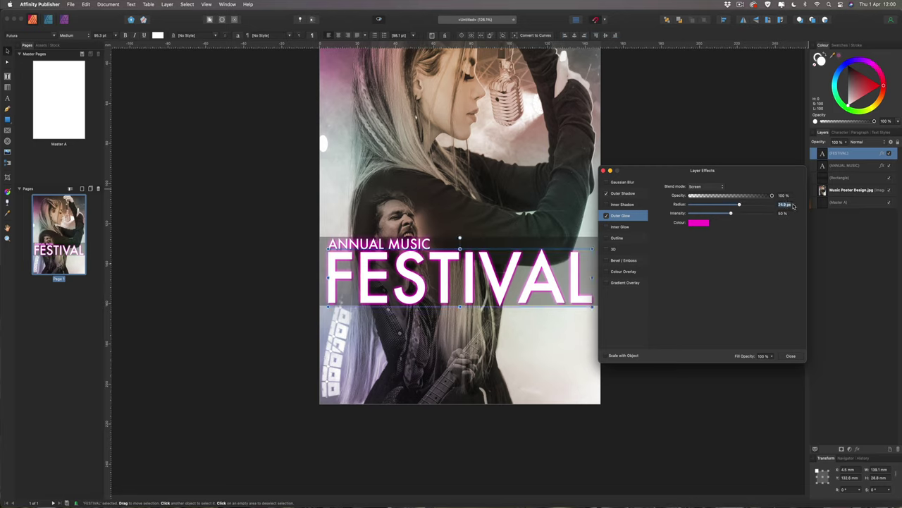
left_click(791, 355)
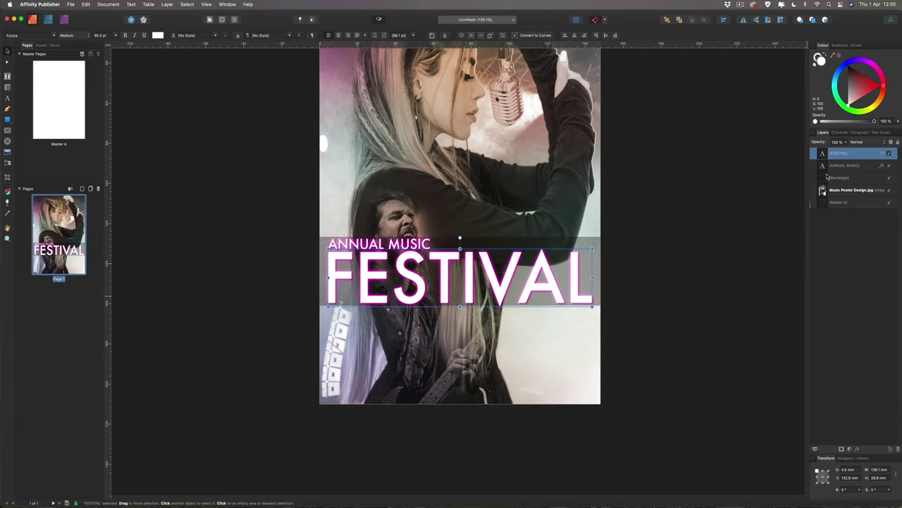
Set the Outer Glow radius of the ANNUAL MUSIC text to 24.9 px.
left_click(844, 165)
left_click(882, 165)
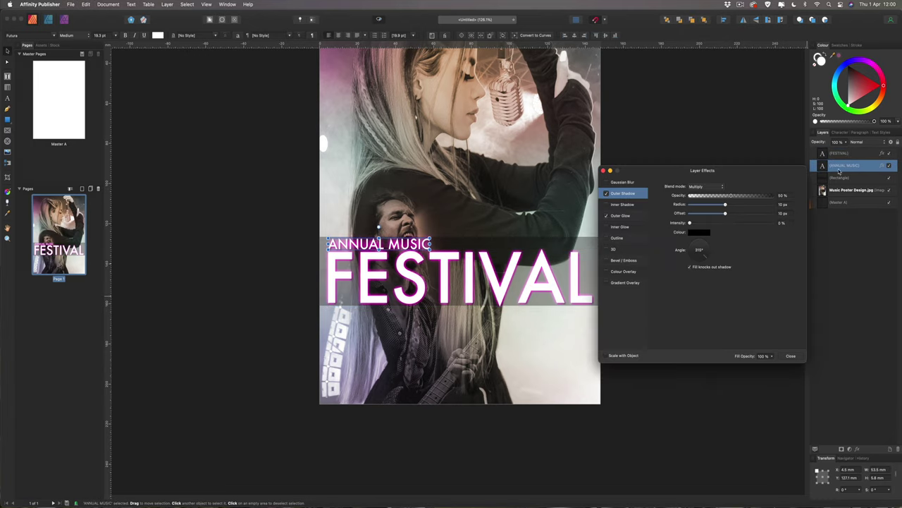
left_click(618, 215)
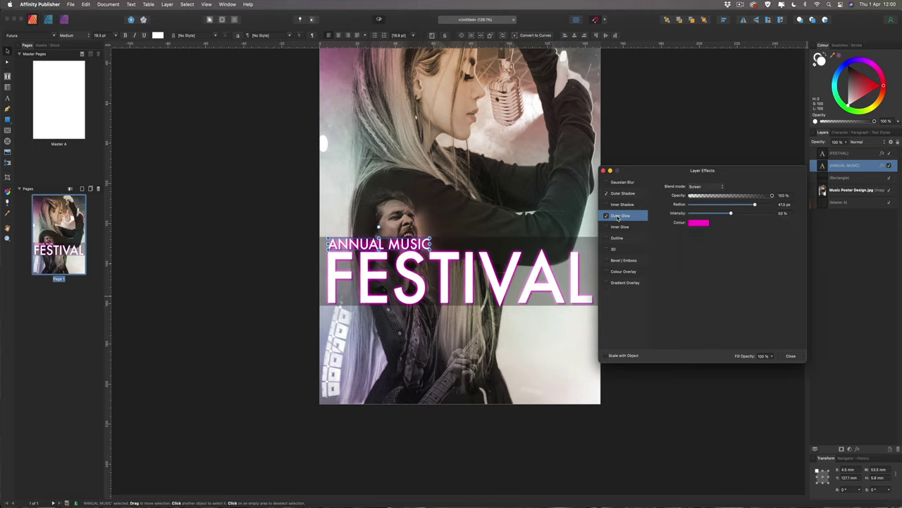
left_click(786, 205)
type("24.9")
key("Return")
left_click(791, 355)
left_click(699, 263)
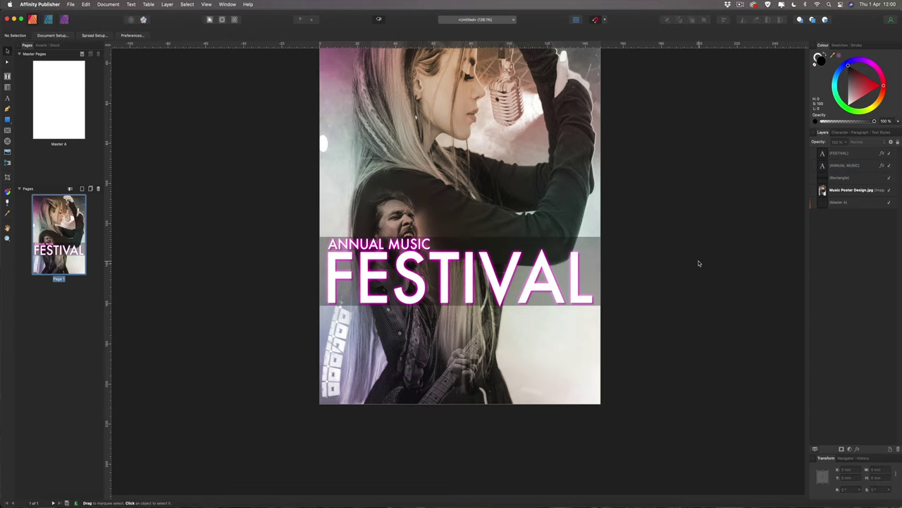
Add artistic text reading 2021 across the upper part of the poster, about 123.5 mm wide.
scroll(698, 263, "up", 3)
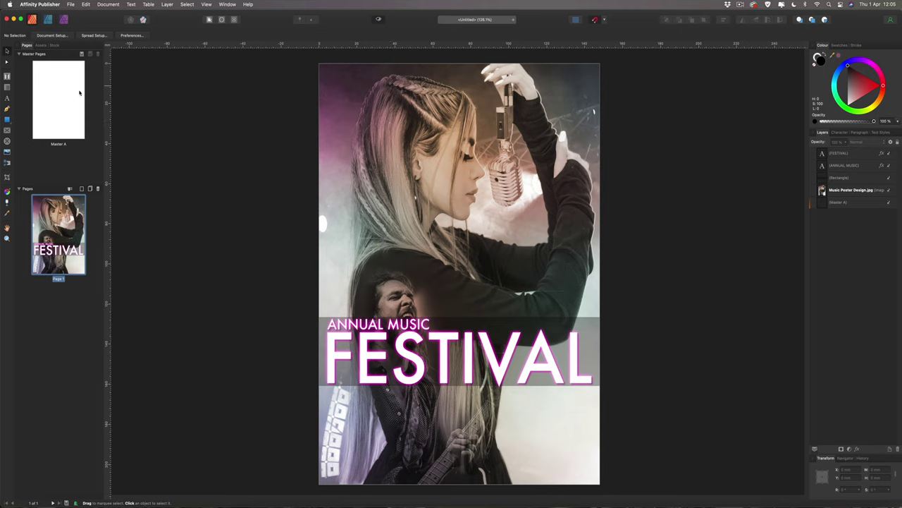
left_click(7, 98)
left_click_drag(331, 96, 399, 192)
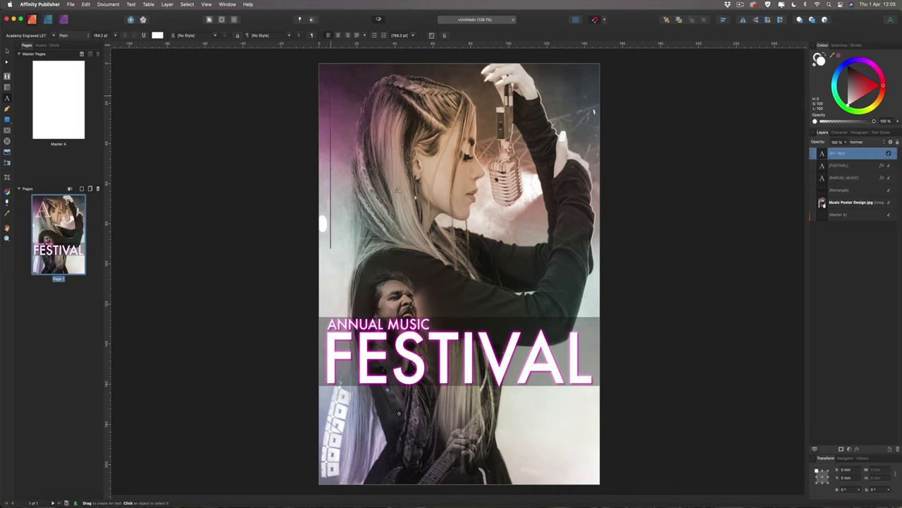
type("FG")
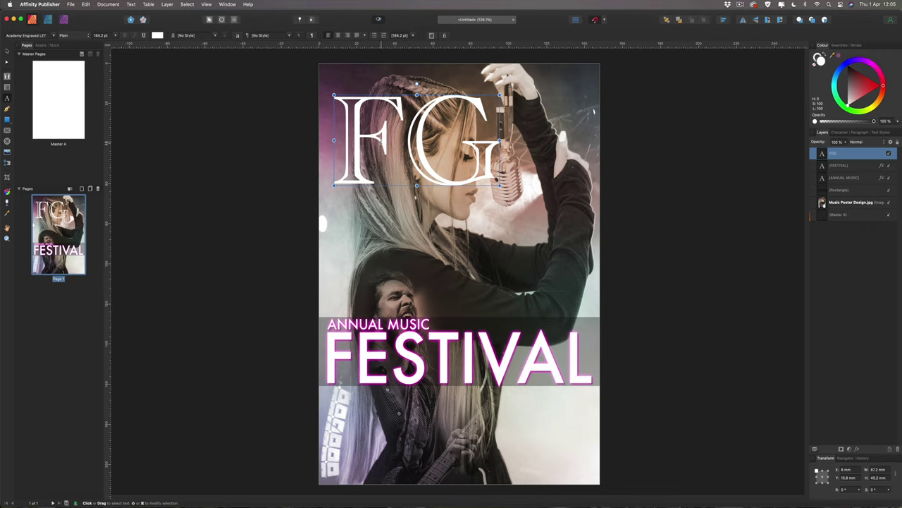
key("BackSpace")
key("BackSpace")
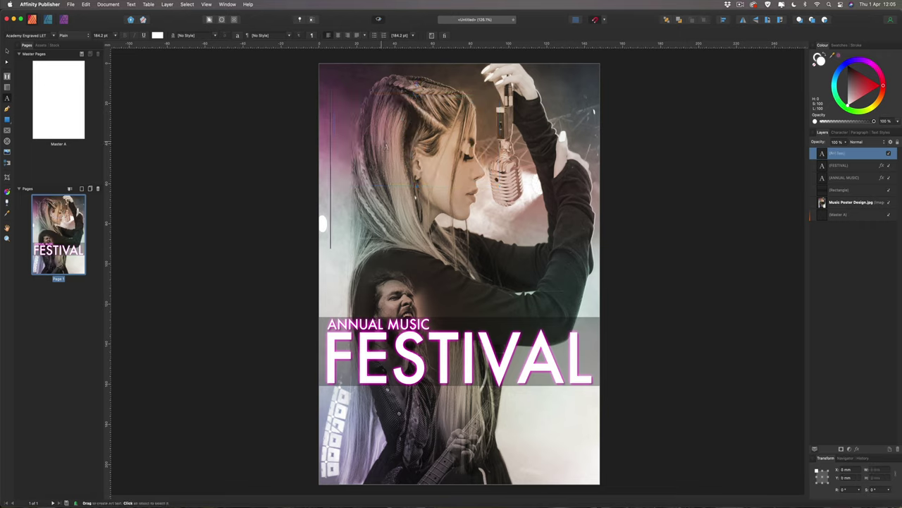
type("2021")
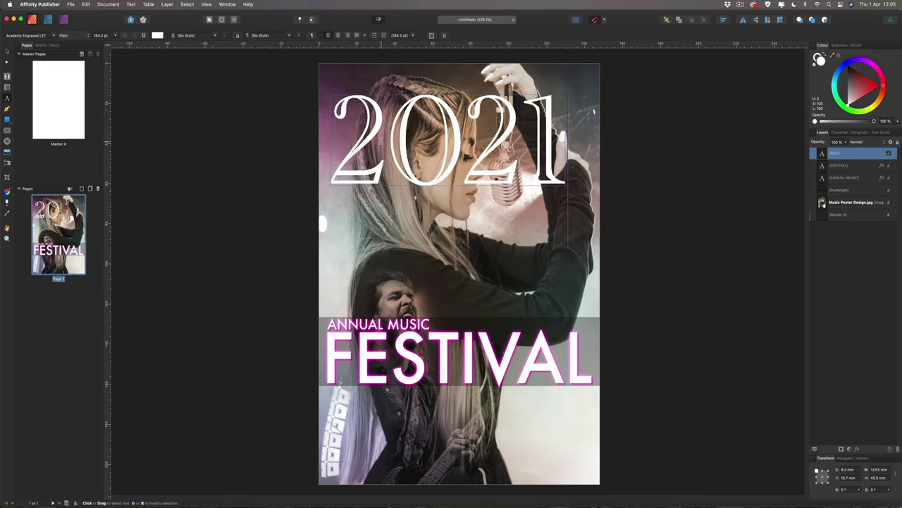
Change the font of the whole 2021 text to Impact.
key("super+a")
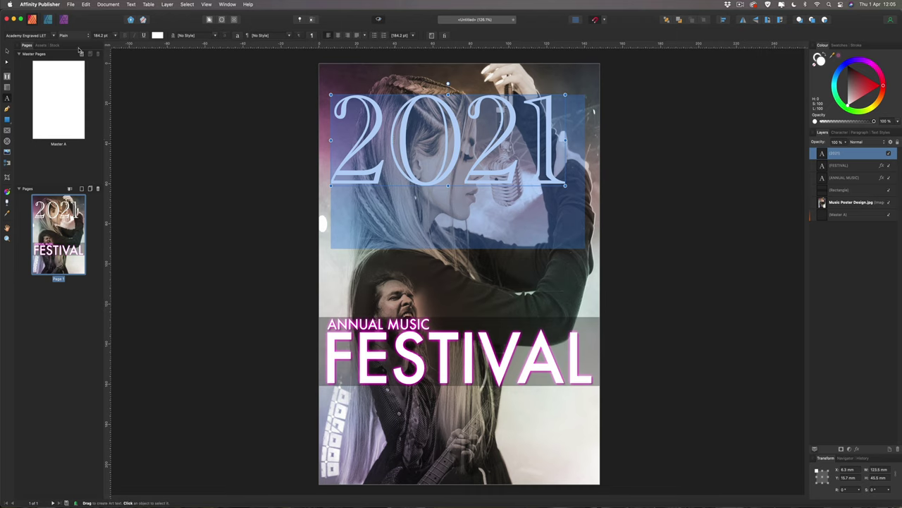
left_click(53, 36)
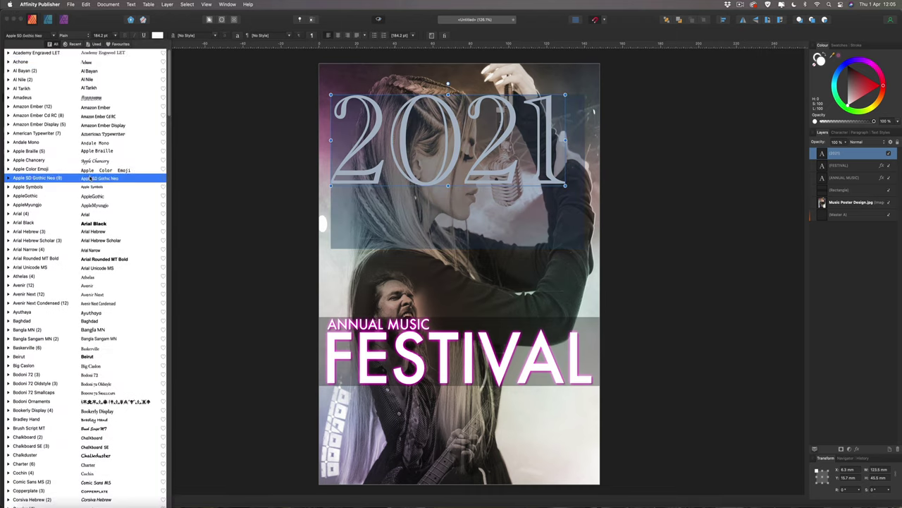
scroll(78, 176, "down", 10)
scroll(89, 180, "down", 15)
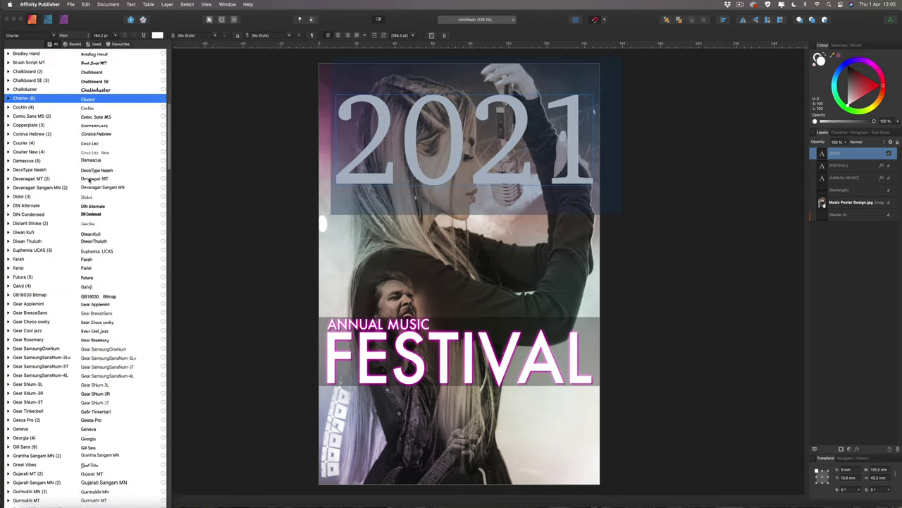
scroll(89, 180, "down", 5)
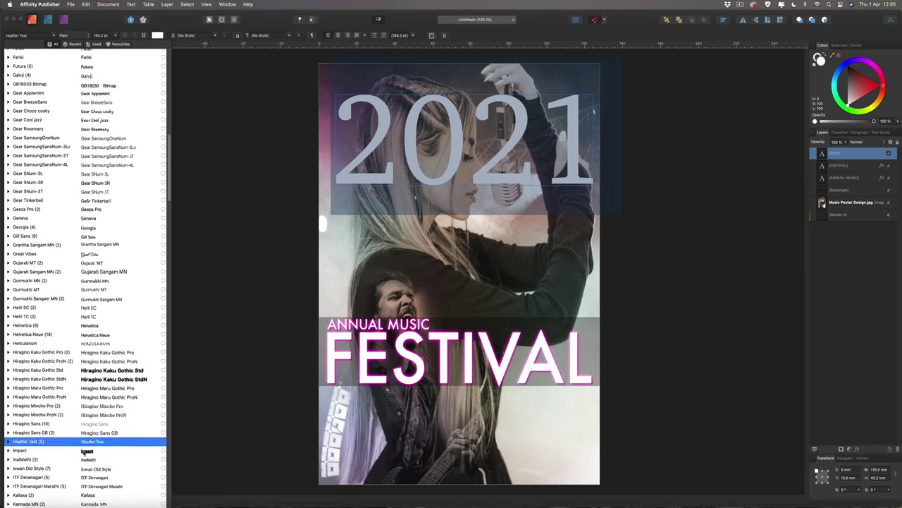
left_click(94, 454)
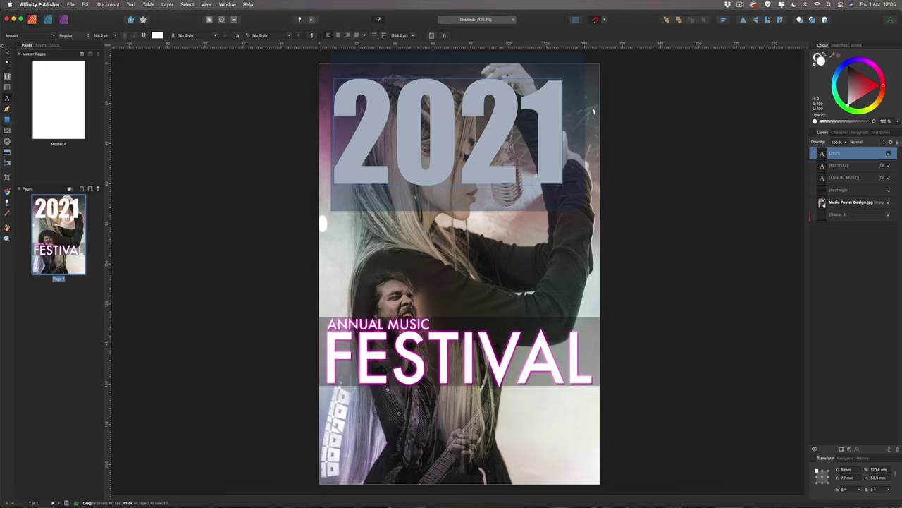
Scale the 2021 text to about 79 mm wide and move it into the page's top-left corner, at about X 2 mm, Y 2.1 mm.
left_click(7, 51)
left_click_drag(561, 185, 461, 177)
left_click_drag(422, 128, 416, 124)
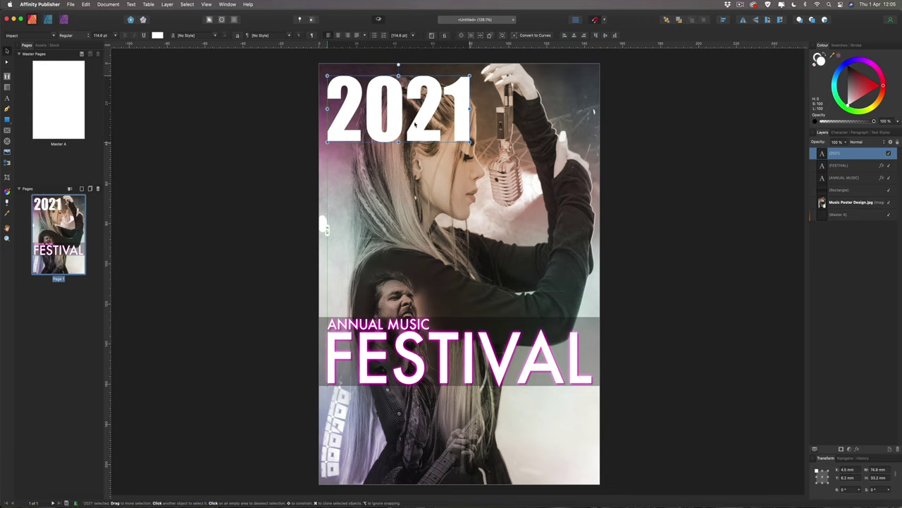
left_click_drag(470, 141, 477, 146)
left_click_drag(438, 117, 433, 109)
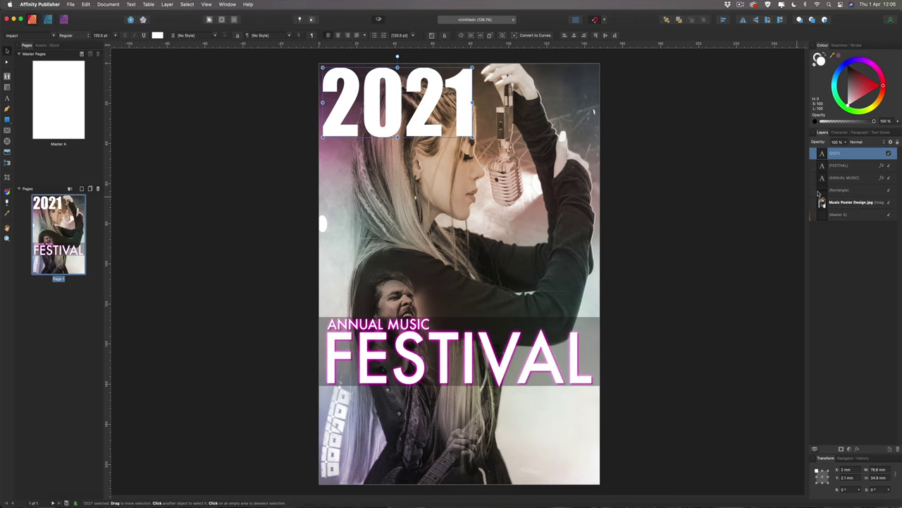
Tighten the tracking of the 2021 heading to -90 ‰.
left_click(839, 134)
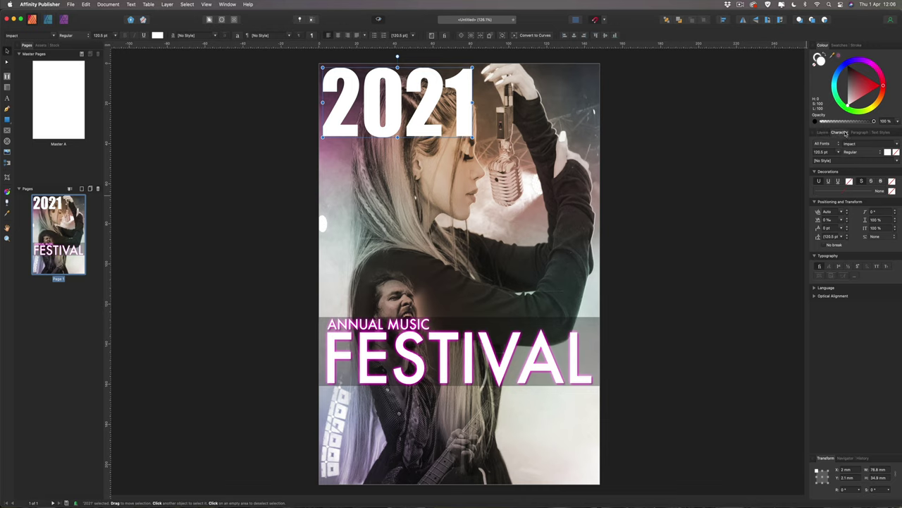
left_click(206, 5)
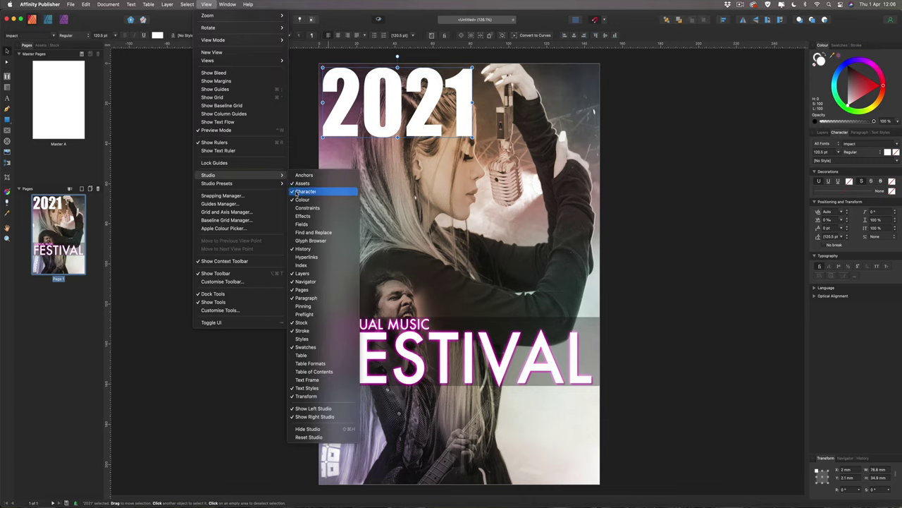
left_click(169, 155)
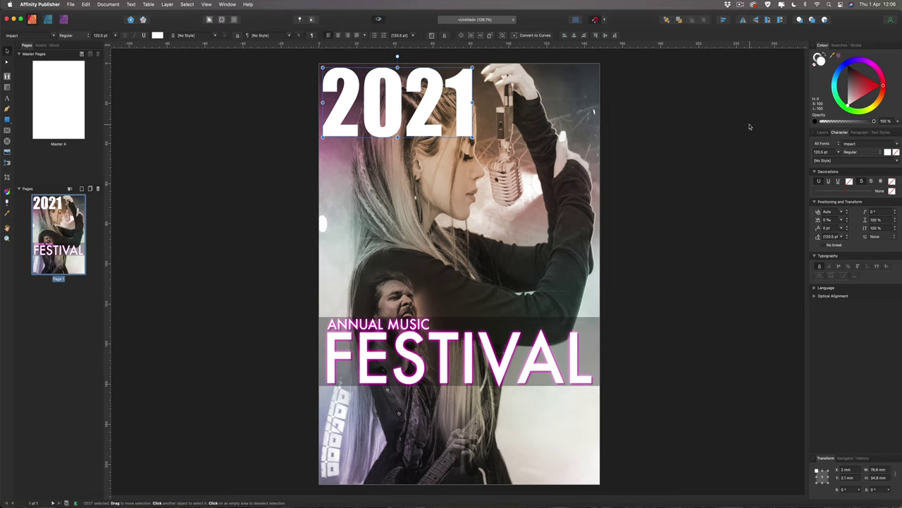
left_click(832, 219)
scroll(830, 219, "up", 10)
scroll(830, 219, "down", 10)
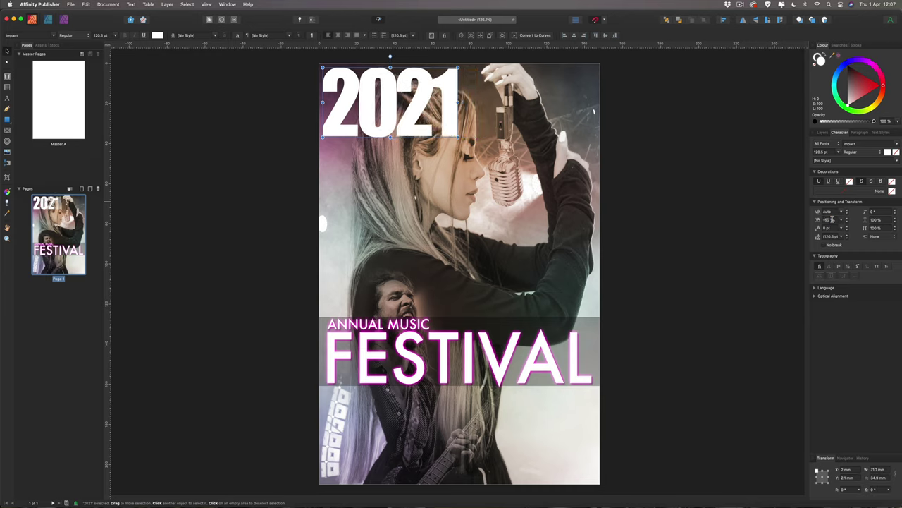
scroll(831, 219, "down", 5)
scroll(832, 219, "up", 3)
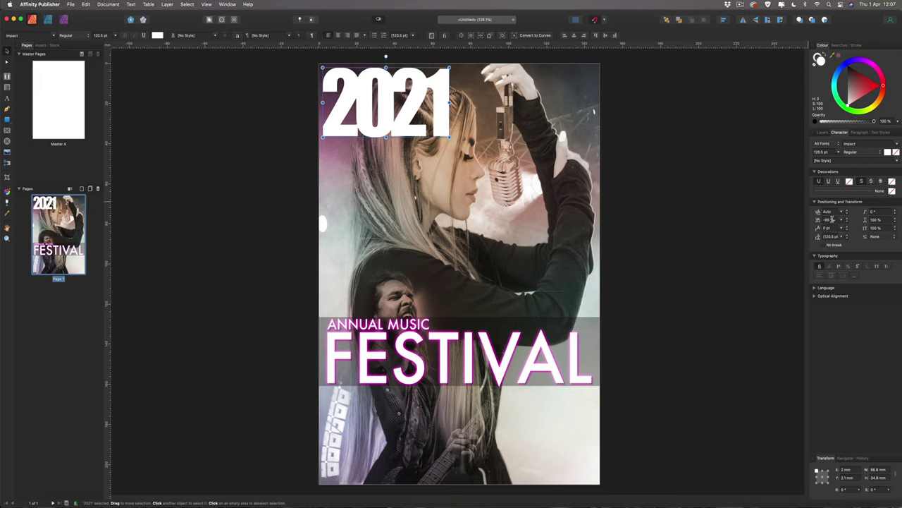
scroll(832, 219, "up", 1)
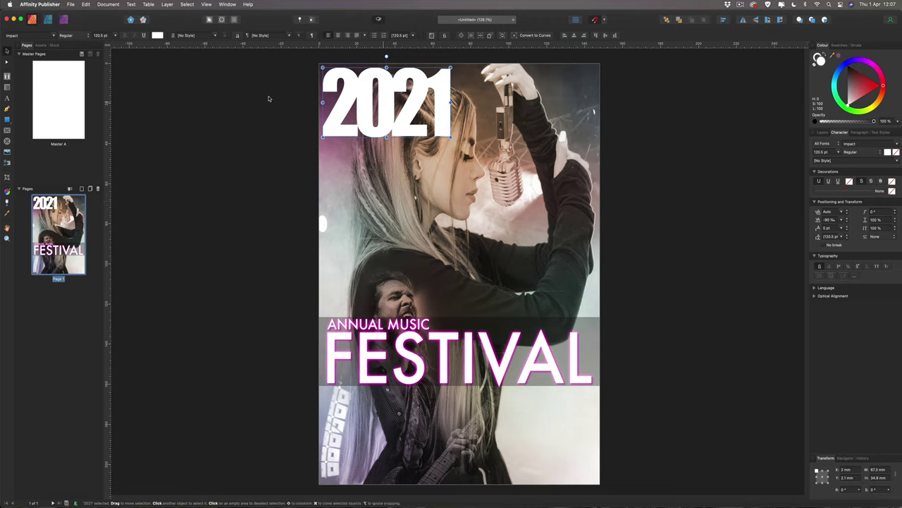
Scale the 2021 heading down proportionally to about 55.9 mm wide, keeping it anchored in the page's top-left corner.
left_click(187, 83)
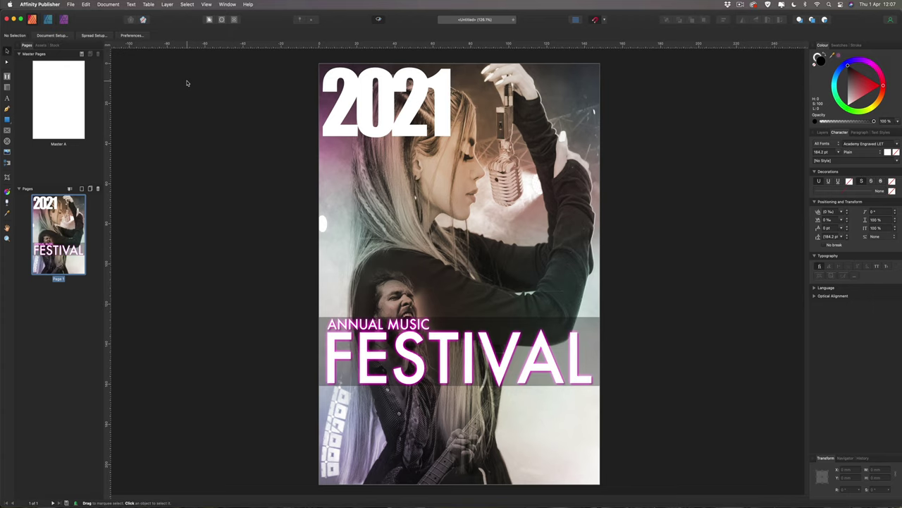
left_click(369, 119)
left_click_drag(452, 138, 429, 126)
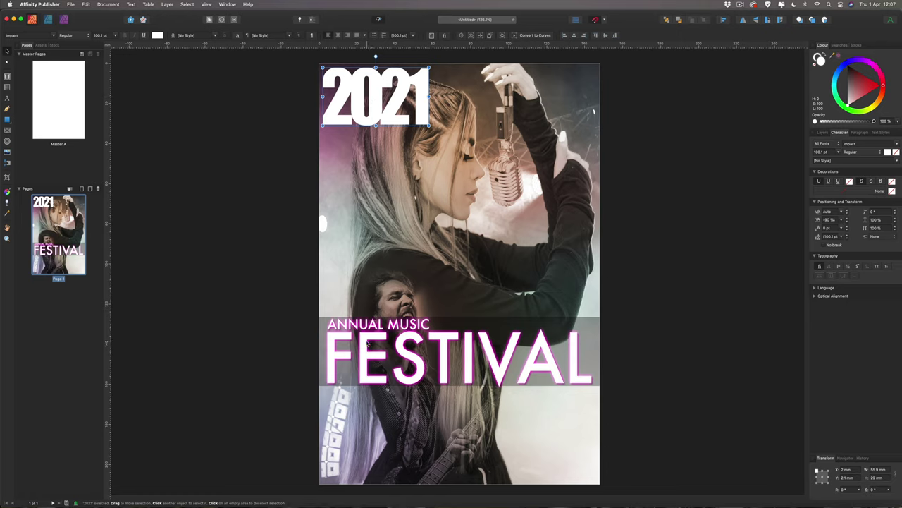
Copy the FESTIVAL text and paste only its layer effects onto the 2021 heading.
left_click(368, 339)
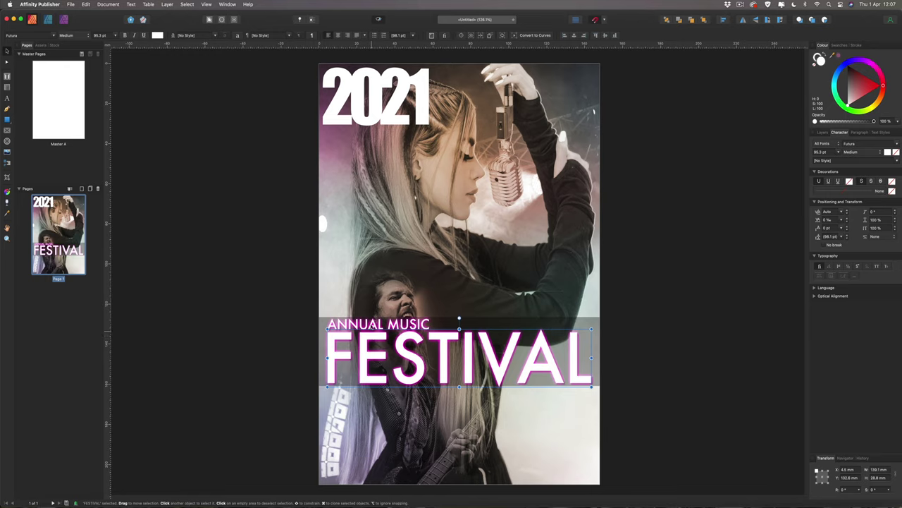
left_click(358, 93)
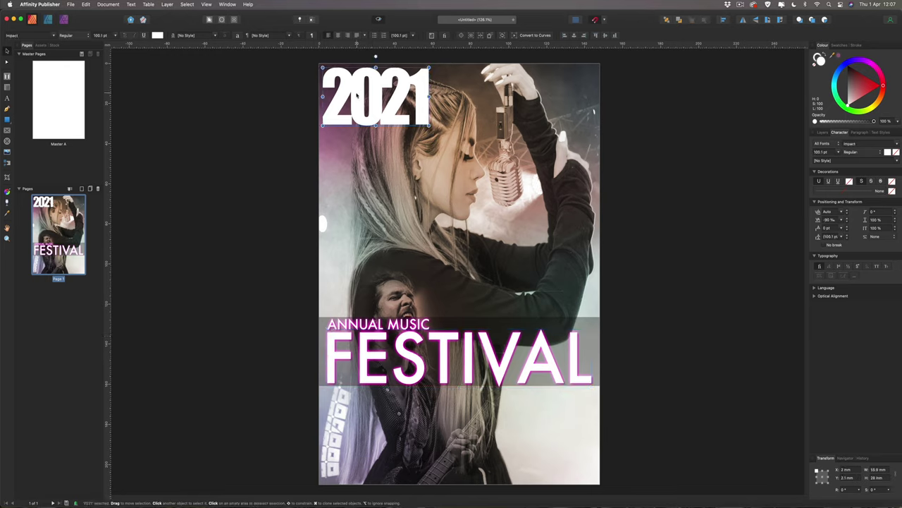
left_click(86, 4)
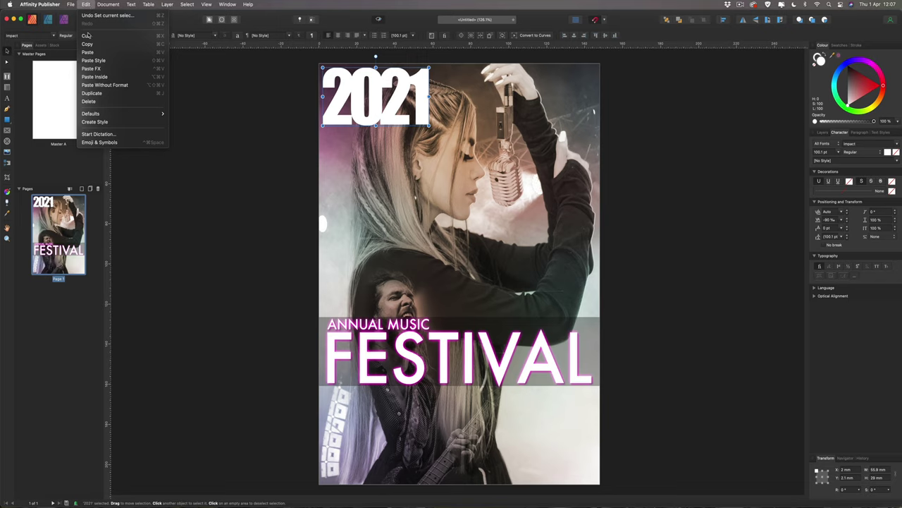
left_click(93, 69)
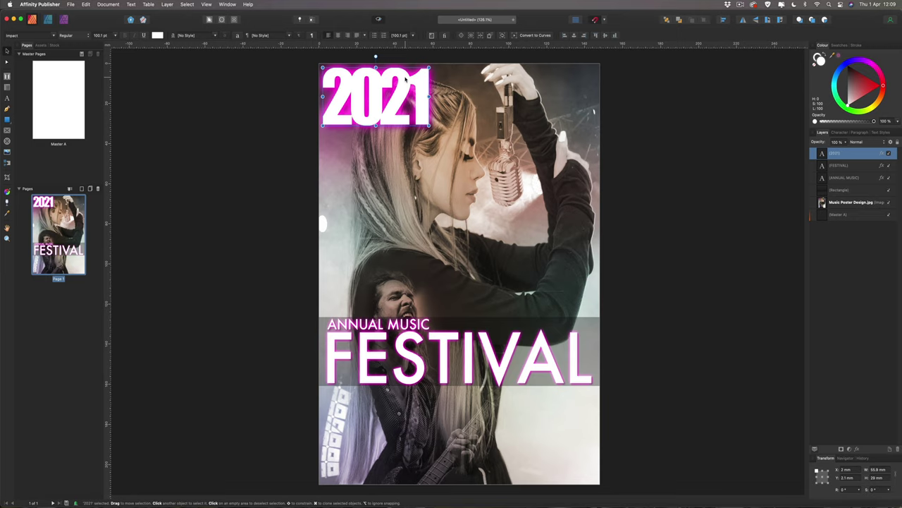
Reduce the Outer Glow radius of the 2021 heading to about 25.7 px.
left_click(882, 154)
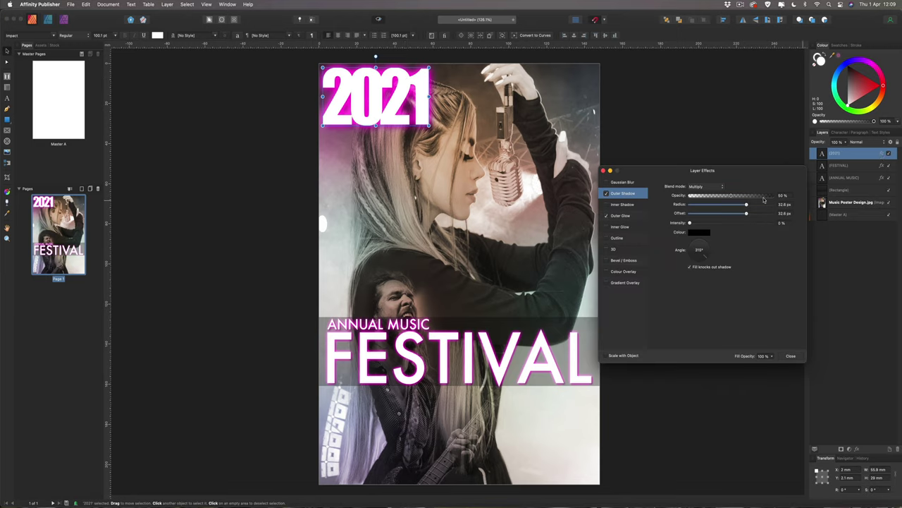
left_click(634, 216)
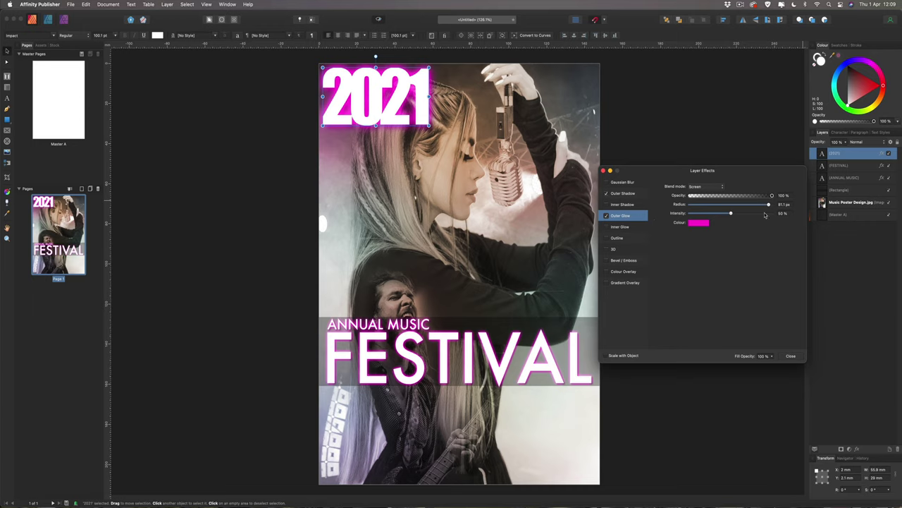
left_click_drag(768, 205, 740, 204)
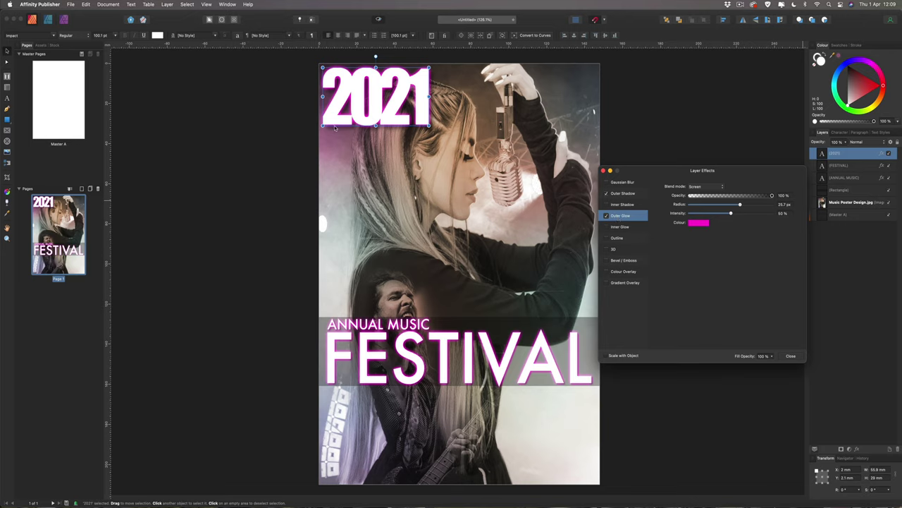
Set the Outer Shadow radius and offset of the 2021 heading to 20 px each and close the layer effects.
left_click(622, 194)
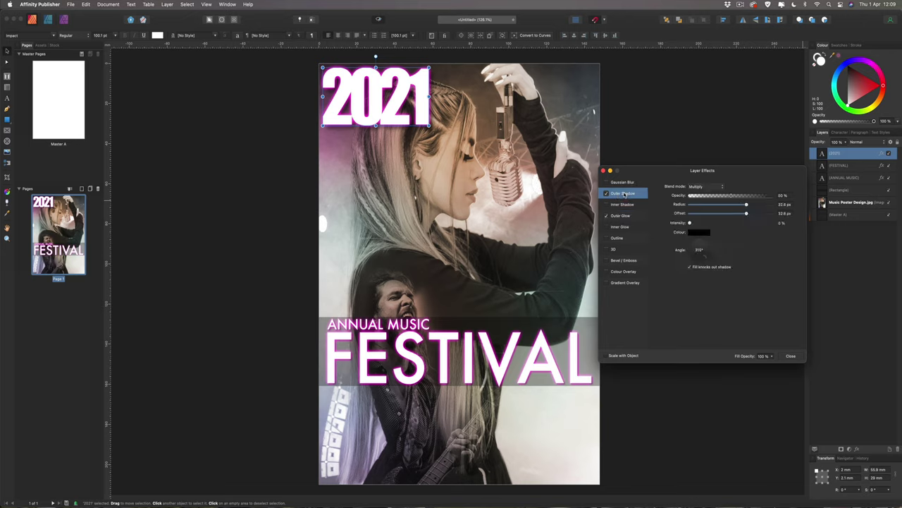
left_click(782, 205)
type("20")
key("Return")
type("20")
key("Return")
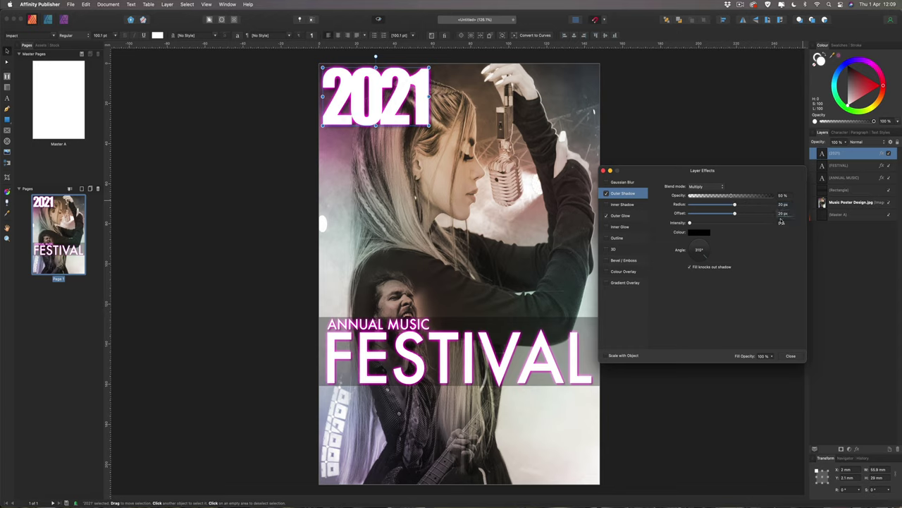
left_click(790, 355)
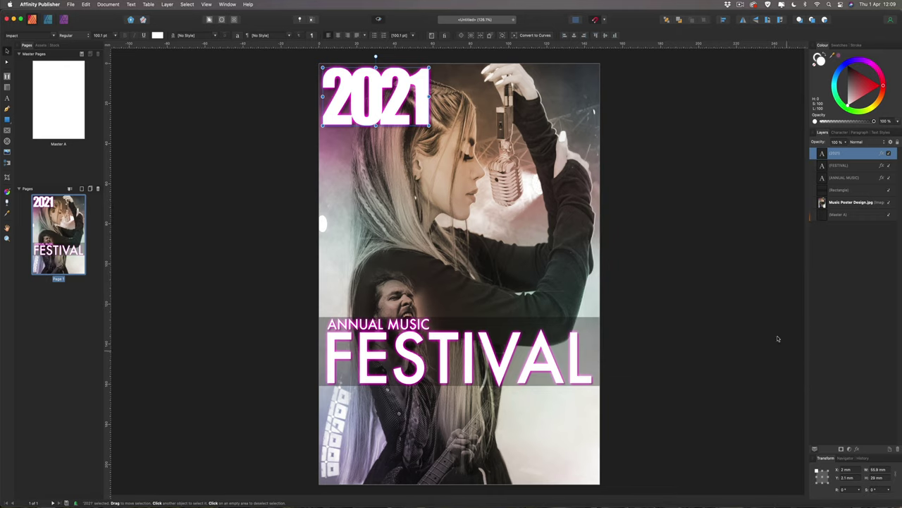
Scale the 2021 heading down slightly more from its lower-right corner and deselect it.
left_click(698, 153)
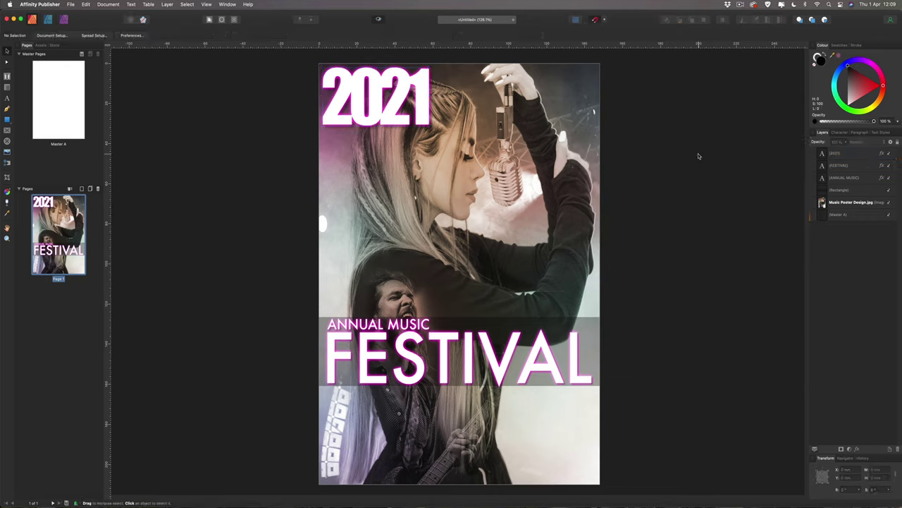
left_click(382, 108)
left_click_drag(426, 123, 422, 121)
left_click(649, 120)
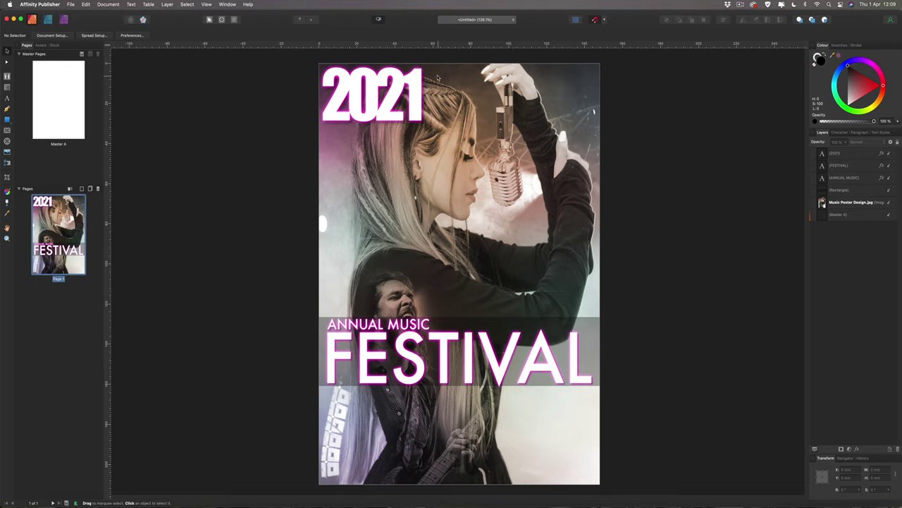
Draw a straight horizontal Pen line about 85.6 mm long from beside the top of 2021 to near the page's right edge.
left_click(7, 110)
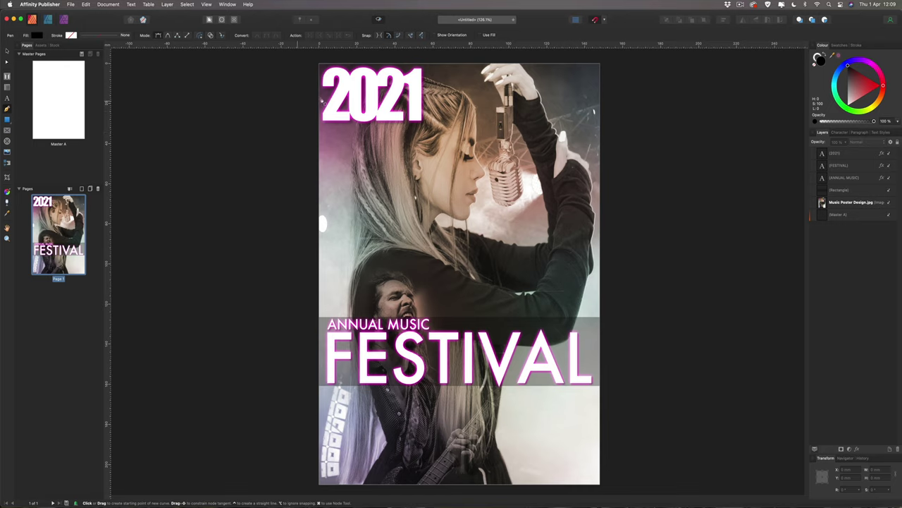
left_click(428, 69)
left_click(474, 69)
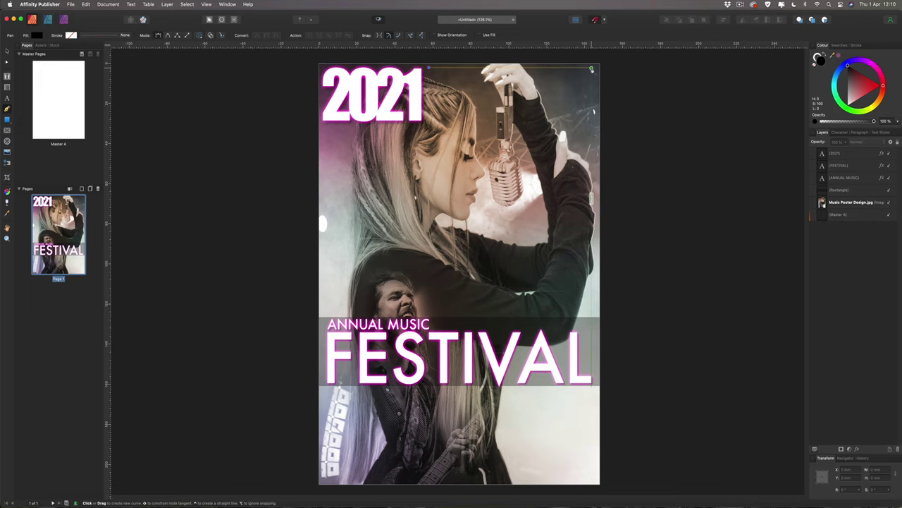
left_click(593, 69)
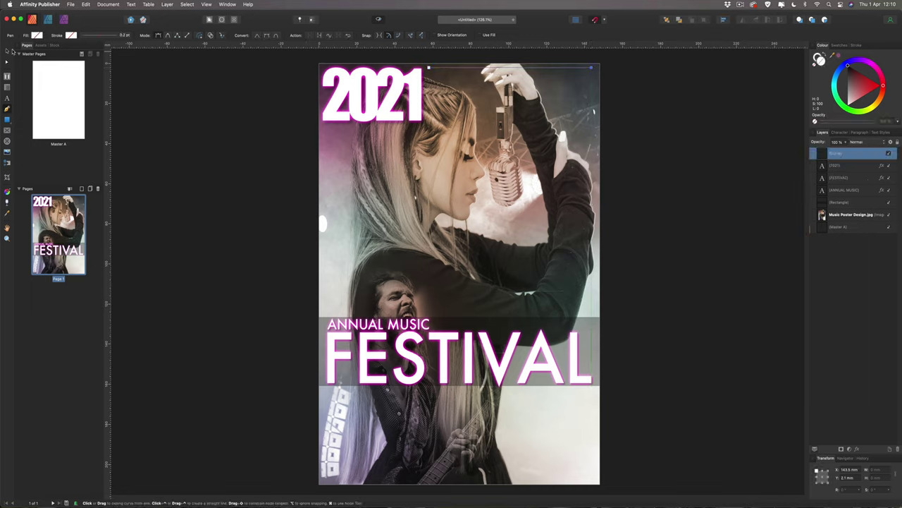
Select the new line along the page top and give it a white stroke.
left_click(7, 51)
left_click(852, 215)
left_click(838, 154)
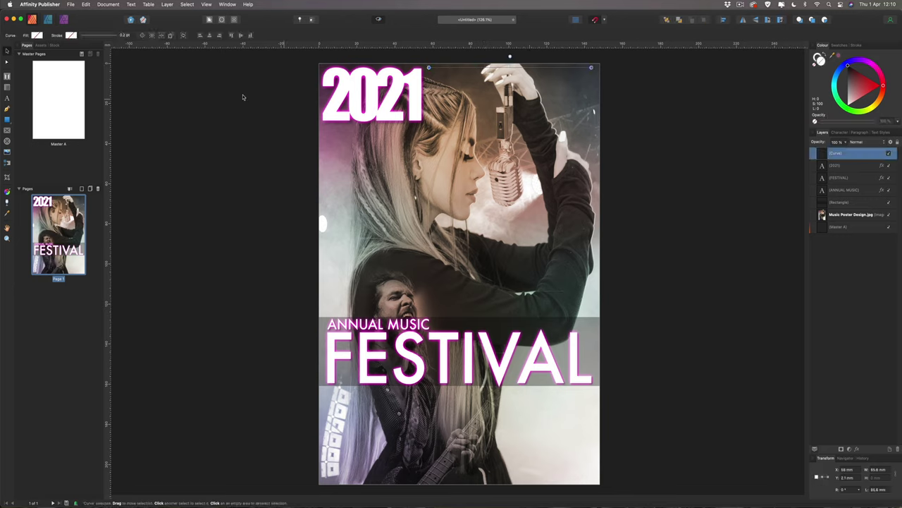
left_click(71, 36)
left_click(105, 111)
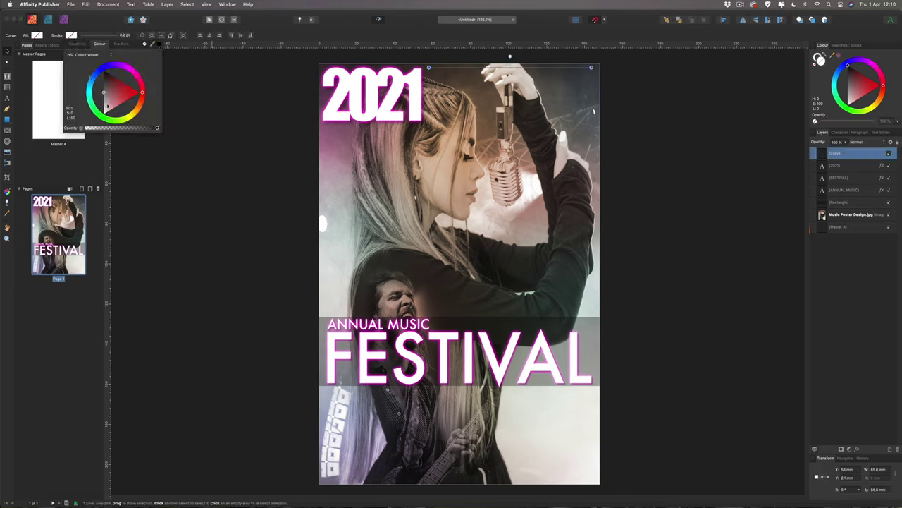
Set the line's stroke width to 4 pt with butt end caps.
left_click(106, 35)
left_click(107, 35)
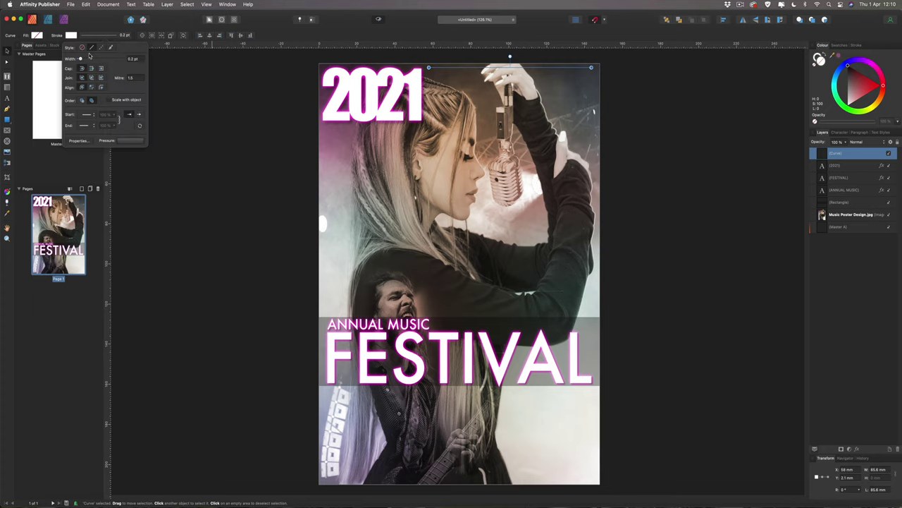
left_click_drag(81, 58, 93, 59)
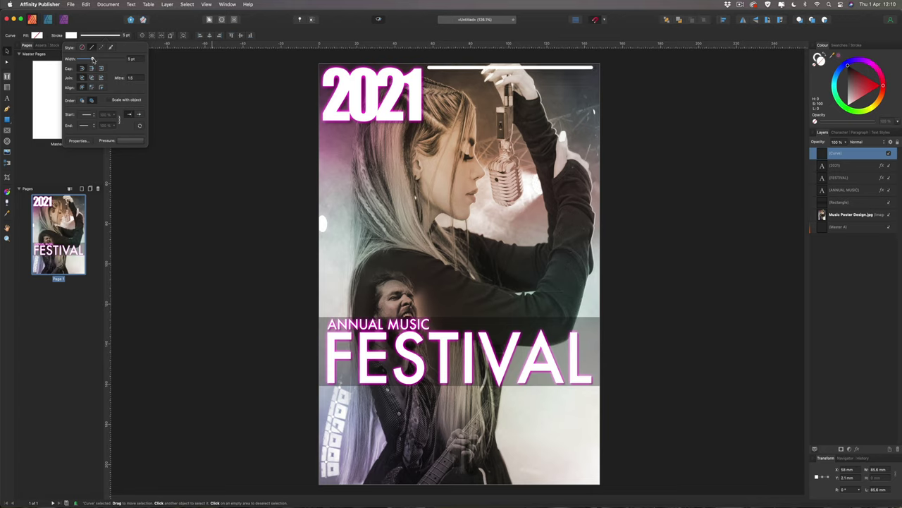
left_click_drag(93, 59, 91, 59)
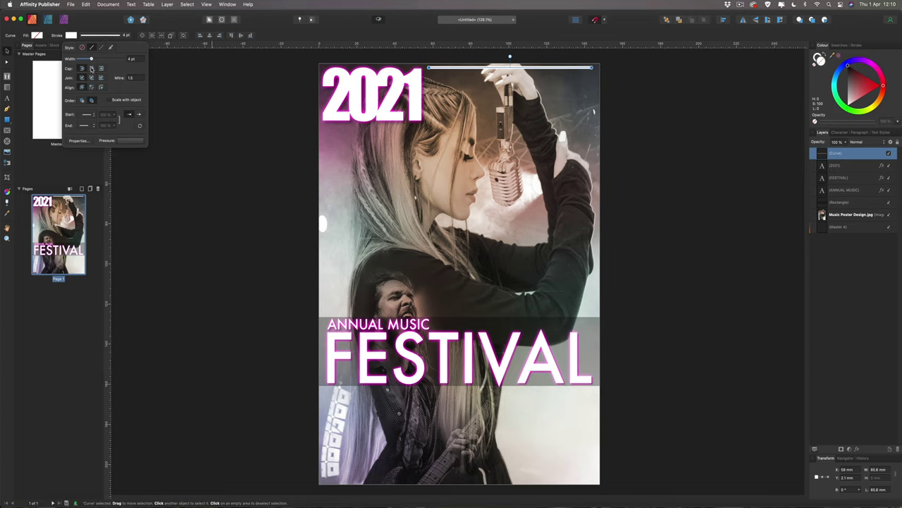
left_click(91, 69)
left_click(280, 90)
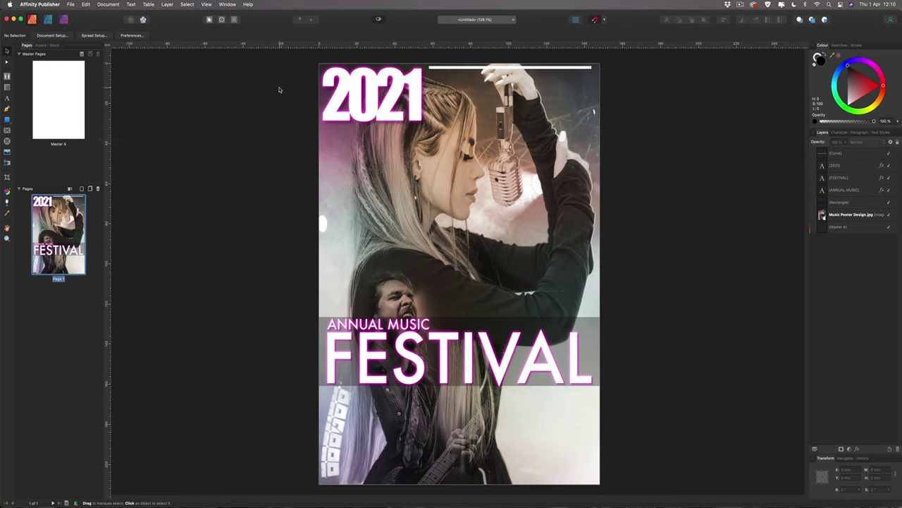
Change the line beside 2021 to the dash line style and inspect its dashes up close.
left_click(455, 69)
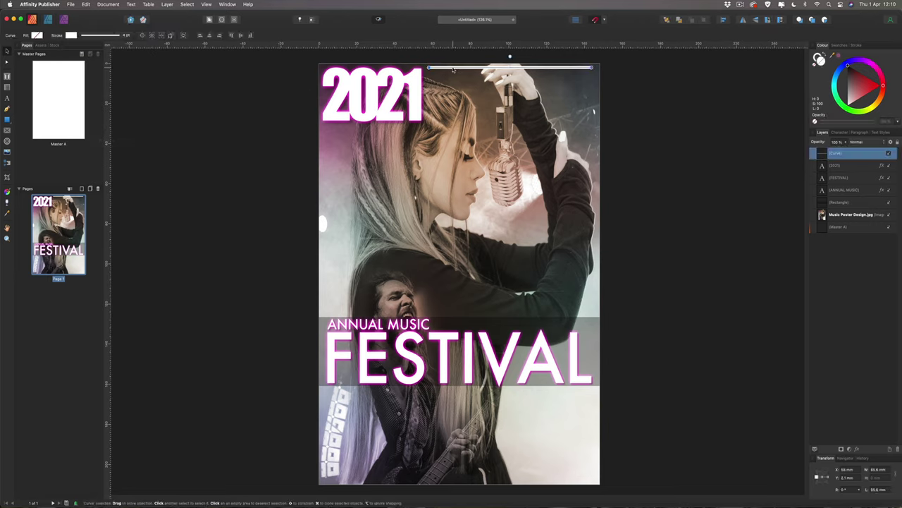
left_click(113, 36)
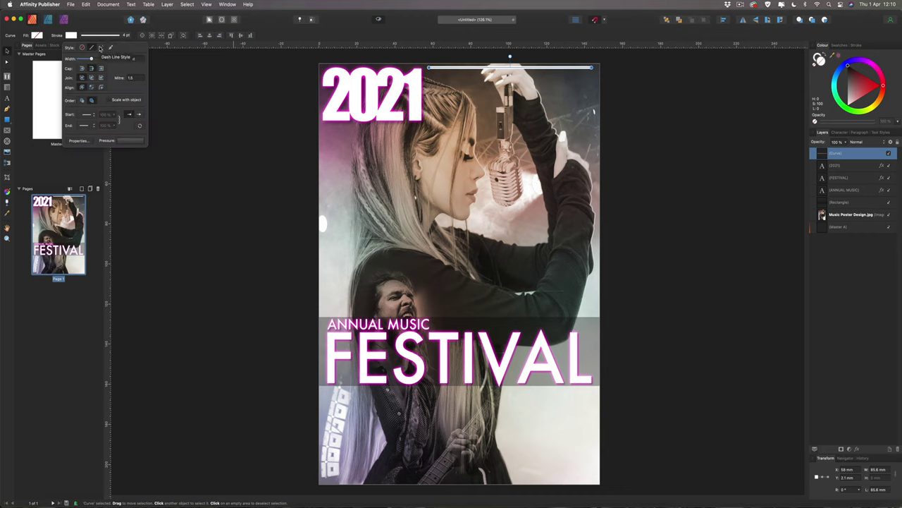
left_click(101, 48)
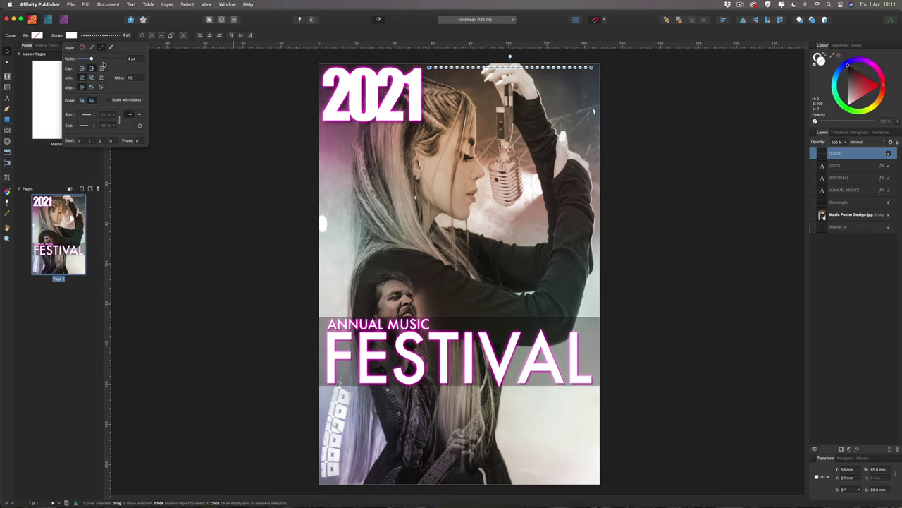
left_click(226, 89)
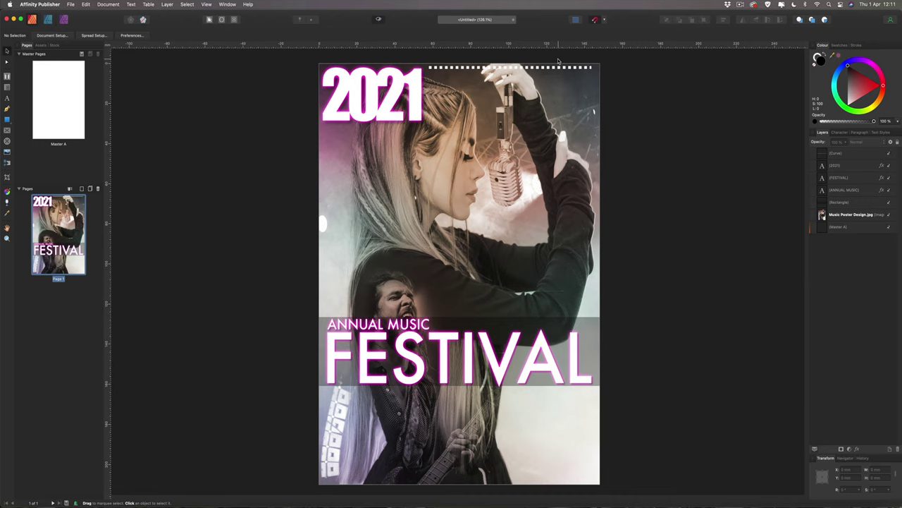
key("super+plus")
key("super+plus")
scroll(559, 60, "up", 12)
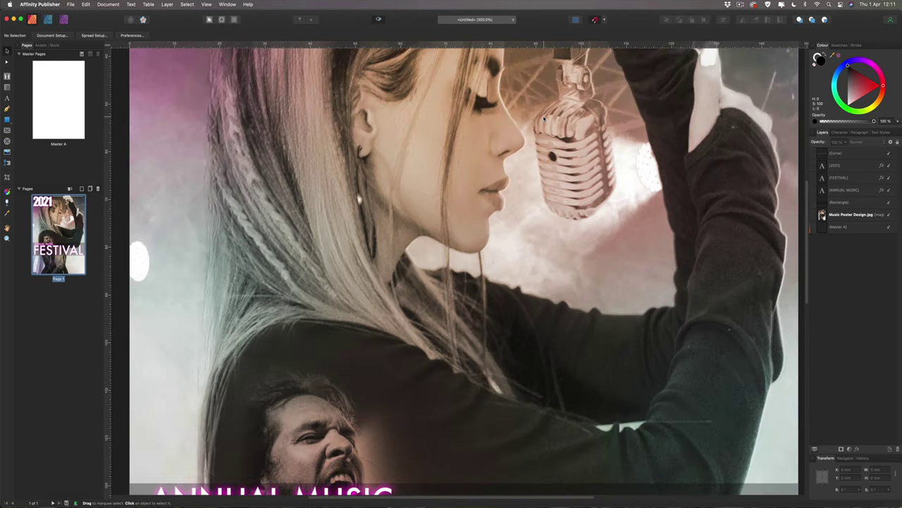
scroll(620, 169, "left", 2)
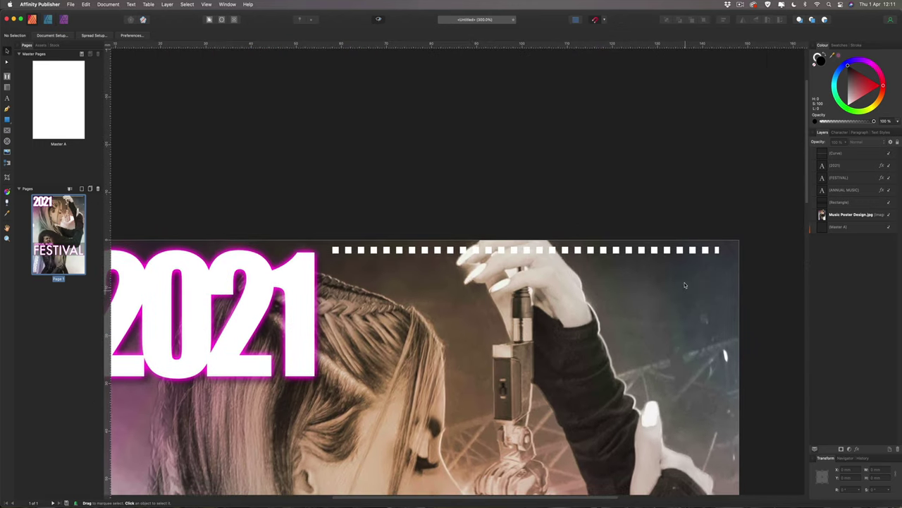
Extend the dashed line beside 2021 toward the page's right edge to a length of about 86.6 mm.
left_click(669, 251)
left_click_drag(718, 250, 723, 249)
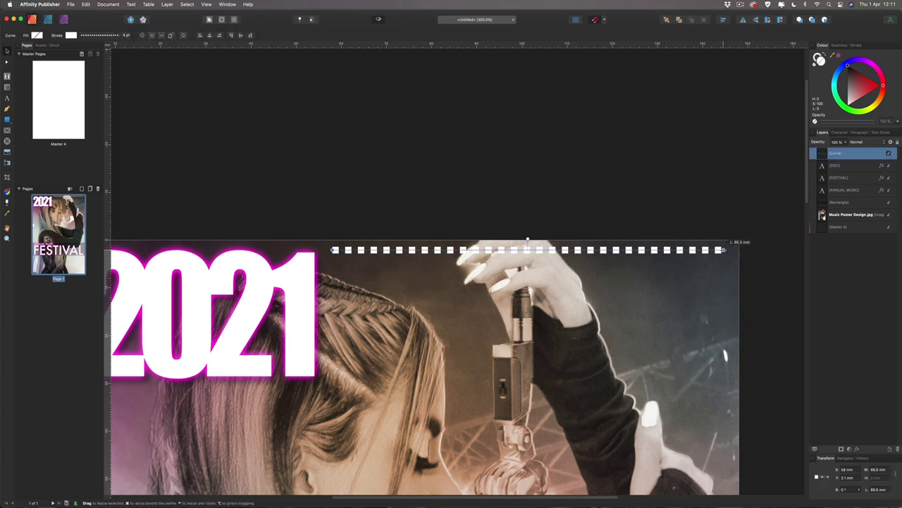
left_click(705, 219)
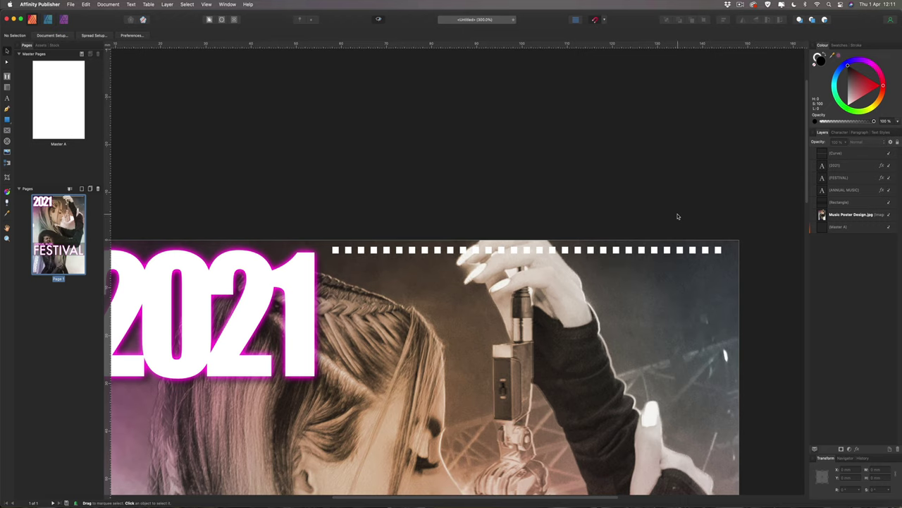
key("super+minus")
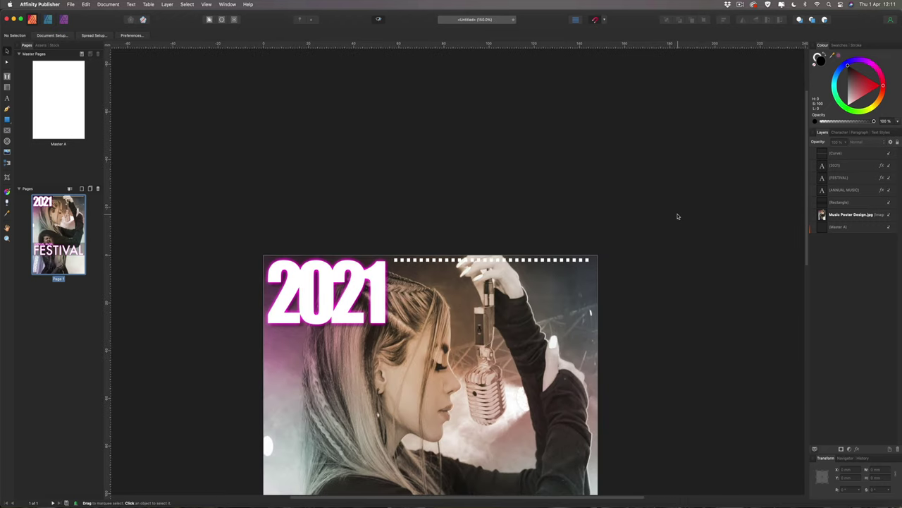
scroll(677, 217, "down", 5)
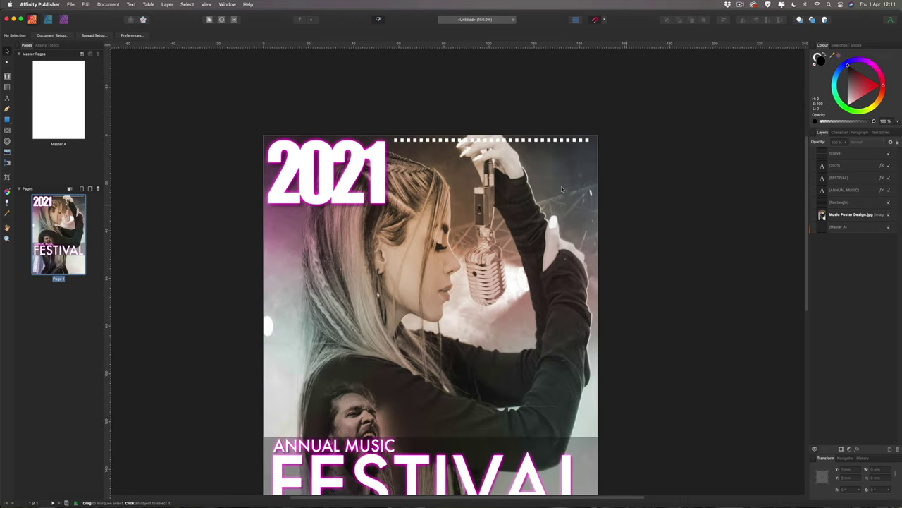
Copy the FESTIVAL text's glow effect onto the dashed line and move the line down to Y 3.1 mm.
left_click(359, 463)
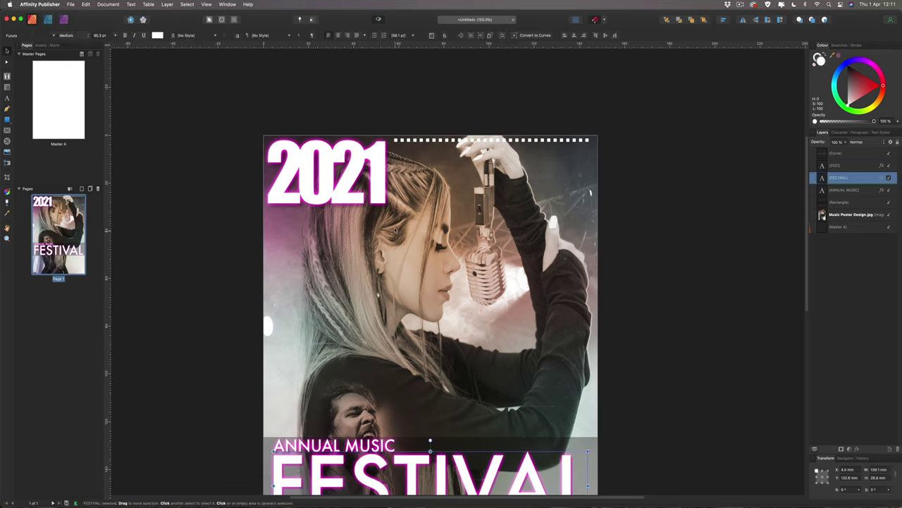
left_click(409, 140)
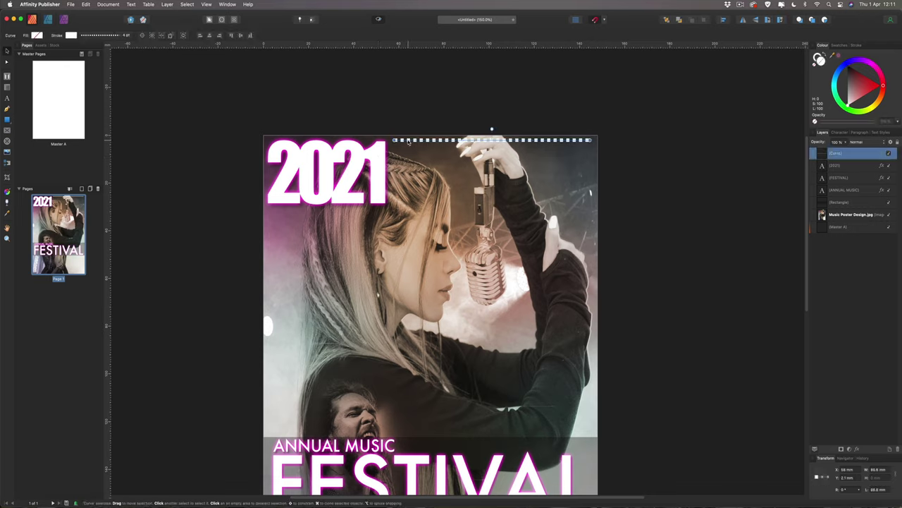
left_click(85, 5)
left_click(91, 69)
left_click(226, 104)
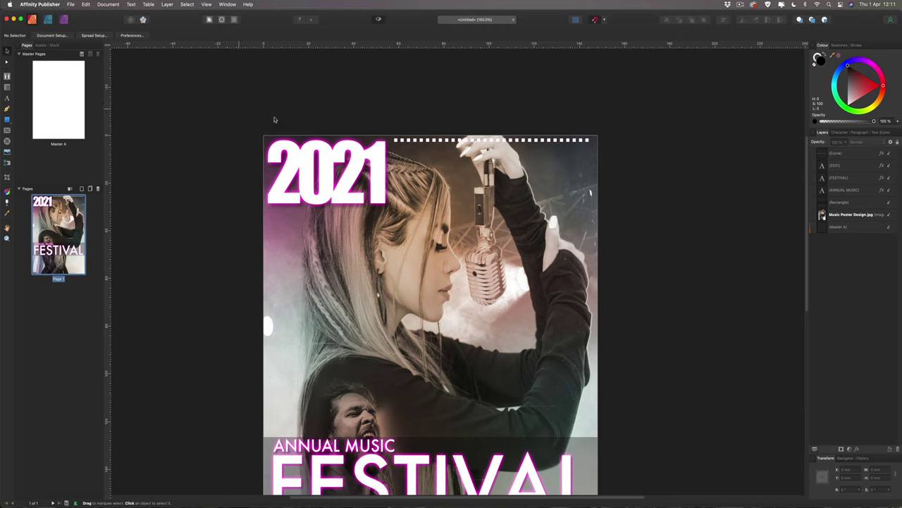
left_click(408, 140)
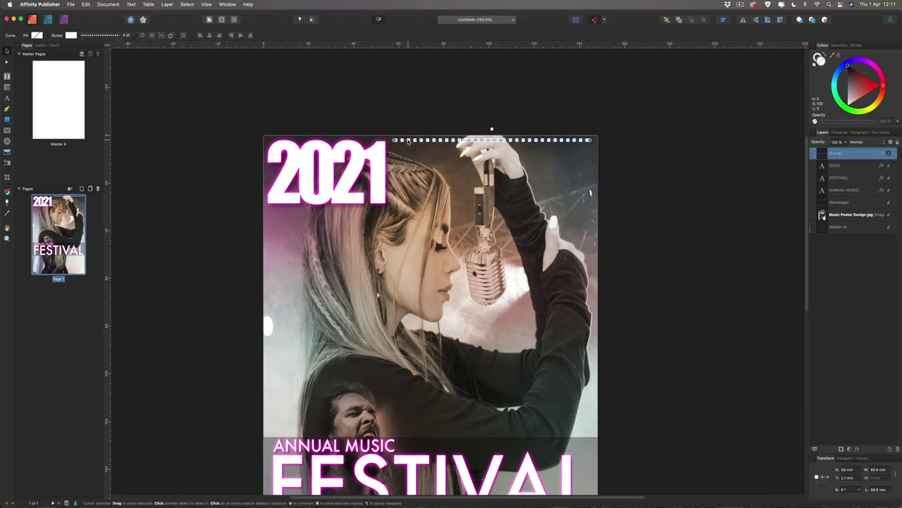
left_click_drag(408, 141, 408, 142)
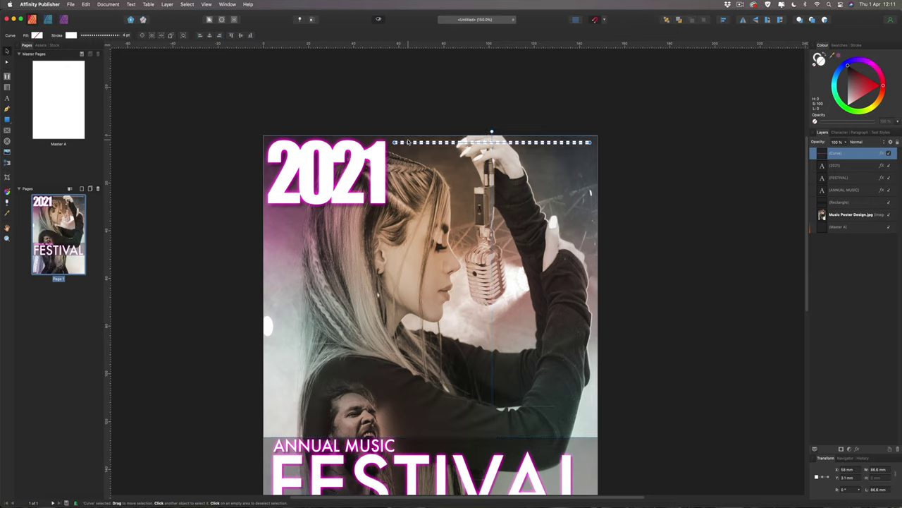
Duplicate the dashed line and move the copy straight down to Y 28 mm, level with the base of 2021.
key("super+j")
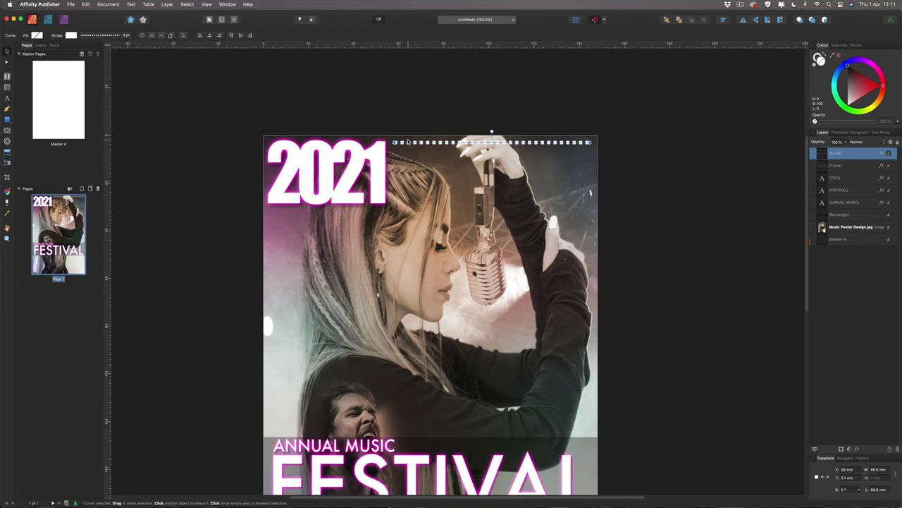
key("Down")
key("Down")
key("Down")
key("Down")
key("Down")
key("Down")
key("Down")
key("Down")
key("Down")
key("Down")
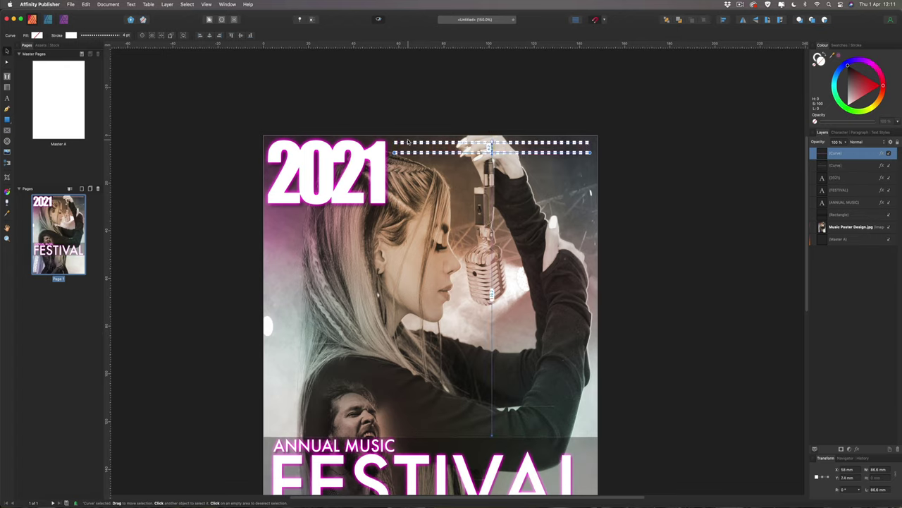
key("Down")
key("Down")
key("Down")
key("Down")
key("Down")
key("Down")
key("Down")
key("Down")
key("Down")
key("Down")
key("Down")
key("Down")
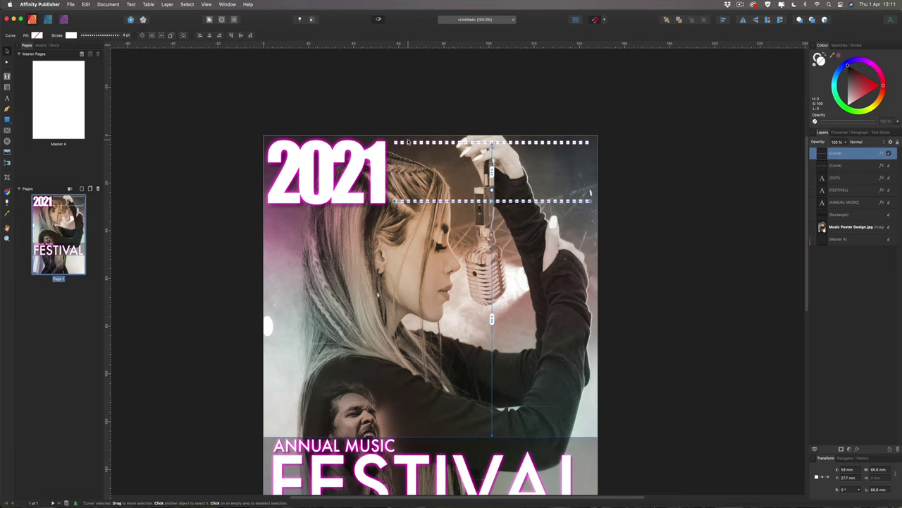
key("Down")
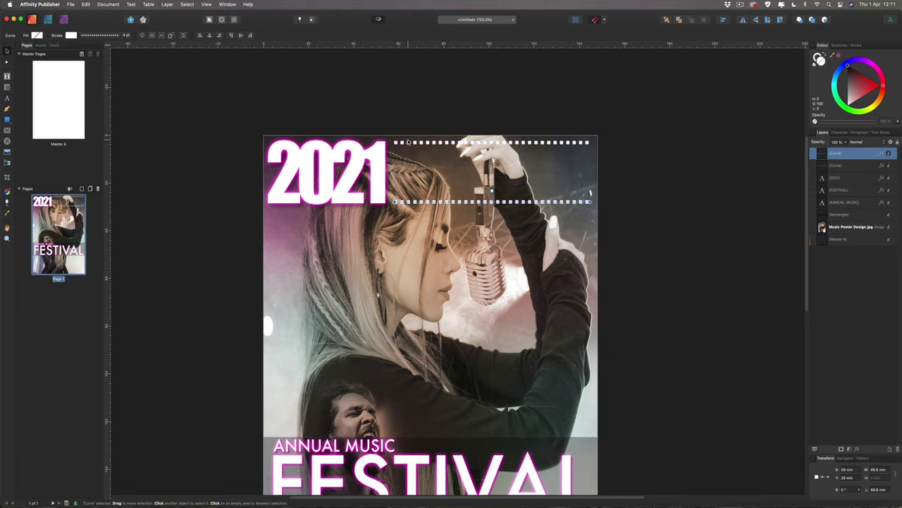
Fine-tune the lower dashed line up to Y 27.9 mm against the base of 2021, then deselect it.
key("super+equal")
key("super+equal")
key("super+equal")
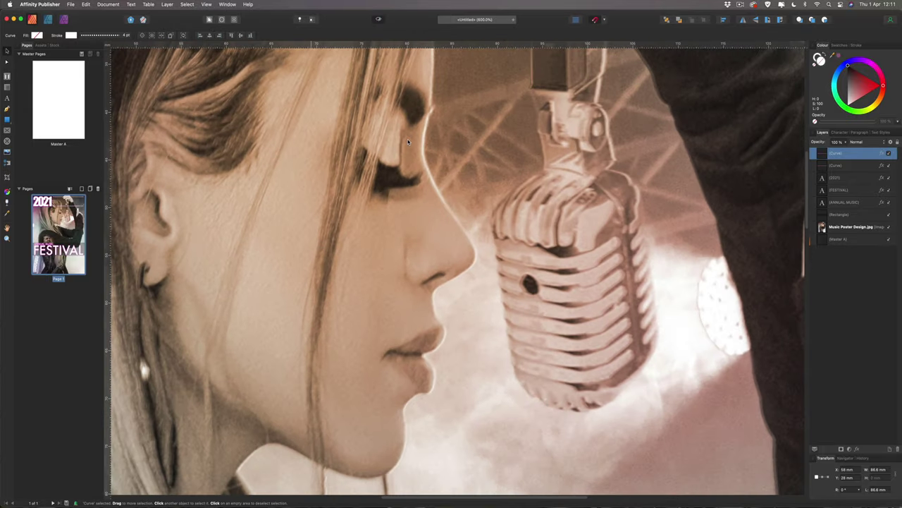
scroll(407, 142, "up", 10)
scroll(408, 142, "left", 5)
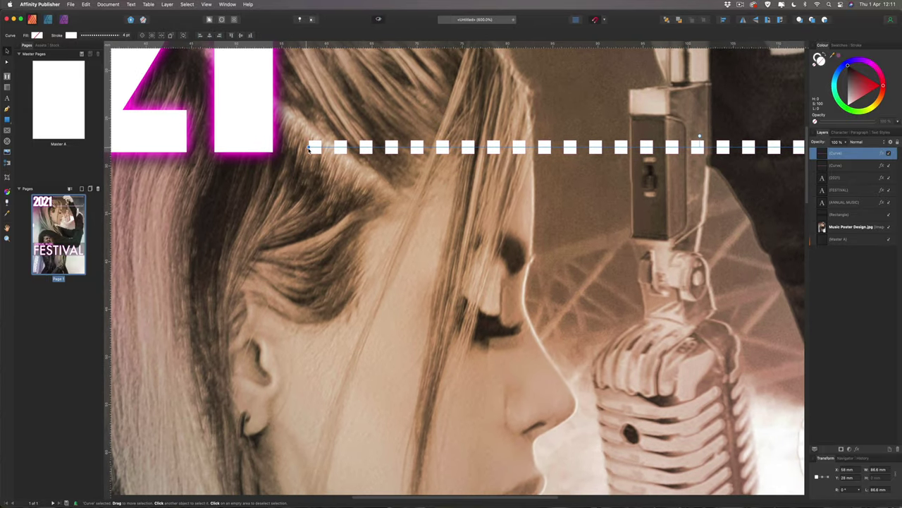
left_click_drag(332, 145, 331, 145)
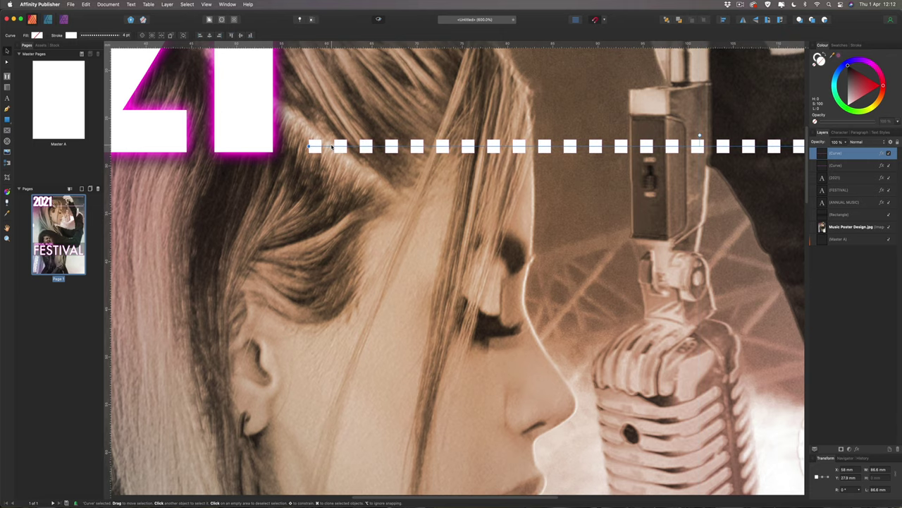
key("super+minus")
key("super+minus")
key("super+minus")
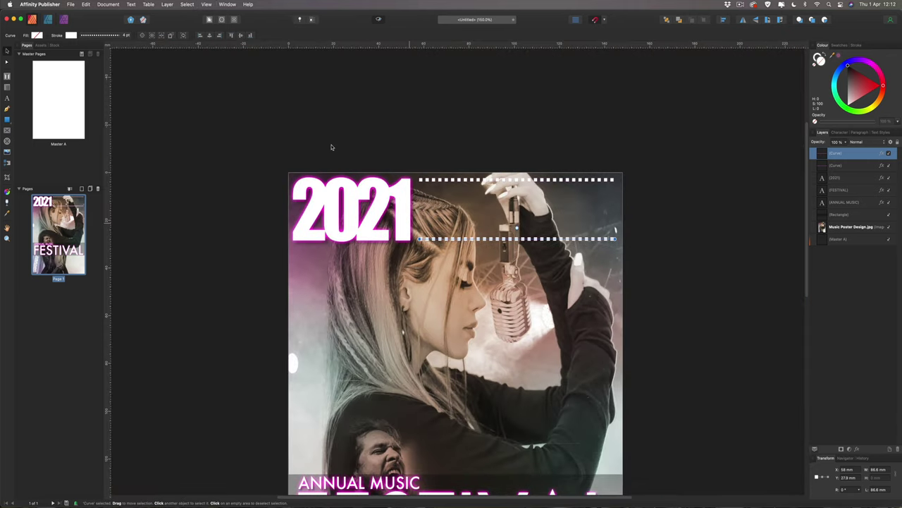
key("super+d")
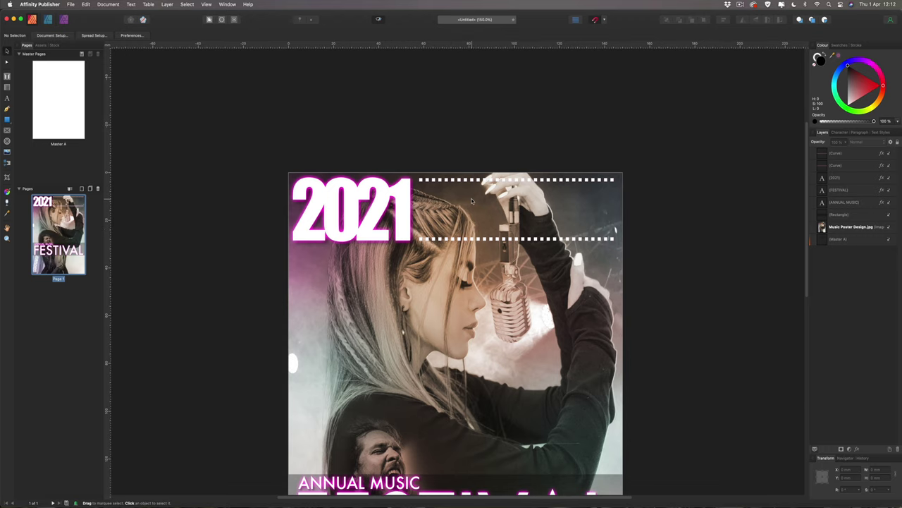
key("super+0")
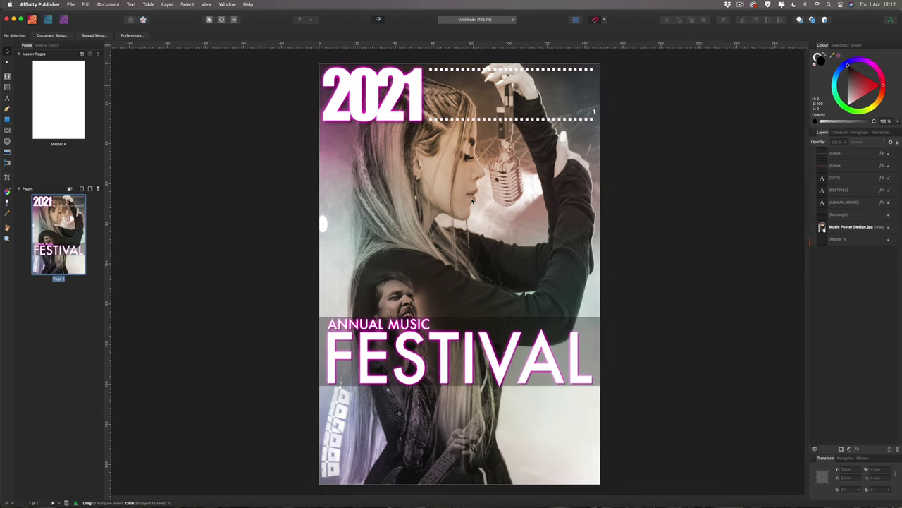
Create white art text at about 22 pt between the dashed lines beside 2021, reading SATURDAY APRIL 3RD.
left_click(7, 99)
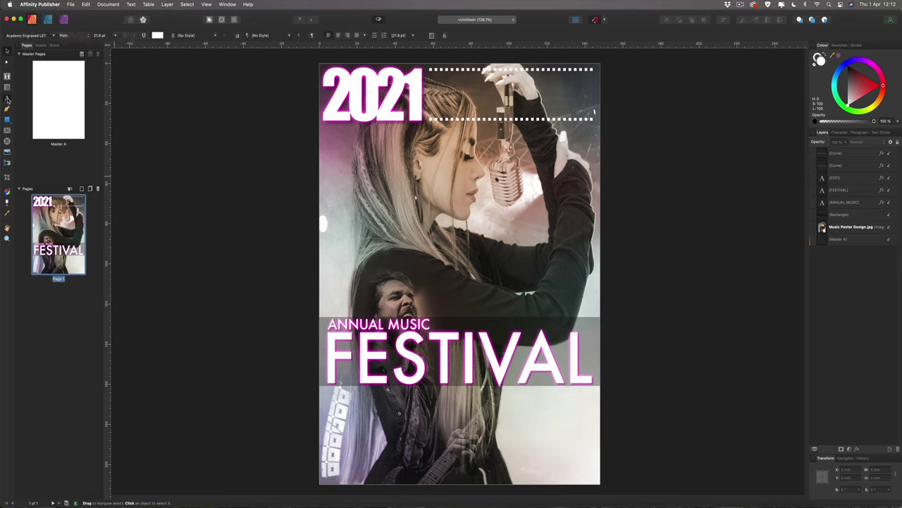
left_click_drag(428, 75, 429, 104)
key("Escape")
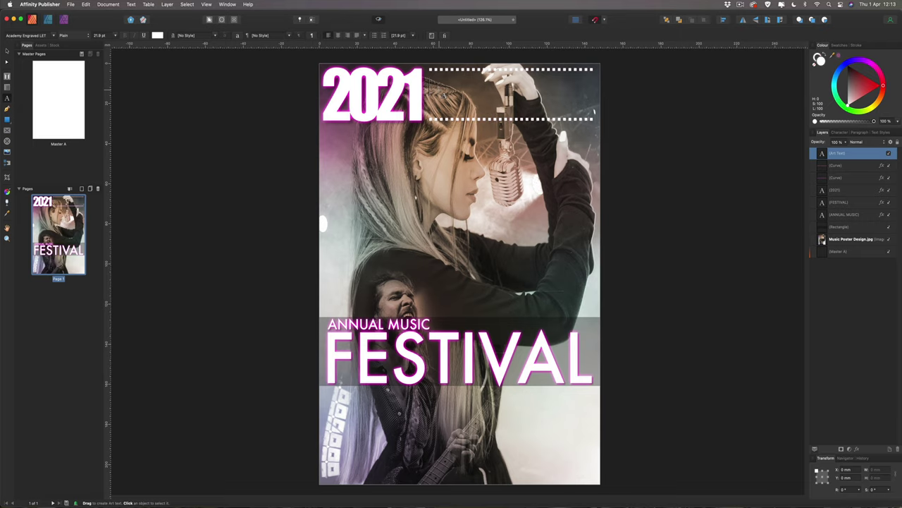
type("SATURDAY")
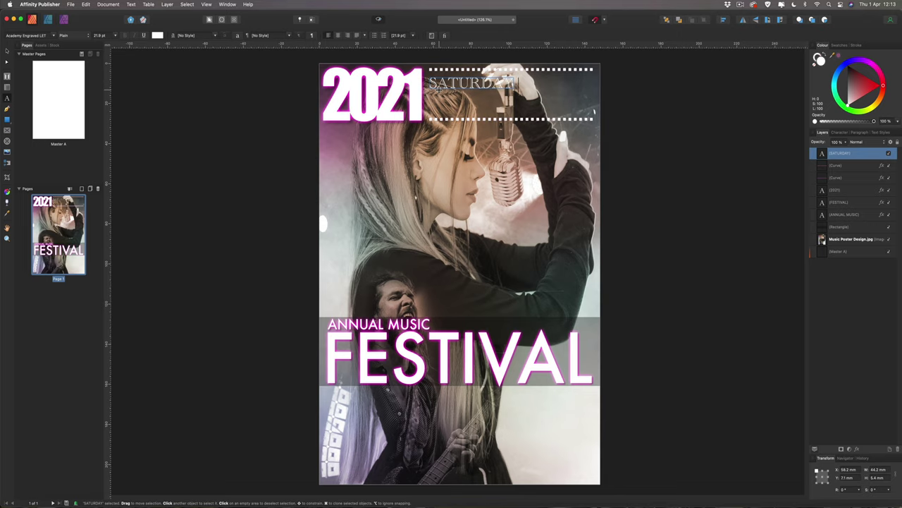
type(" APR")
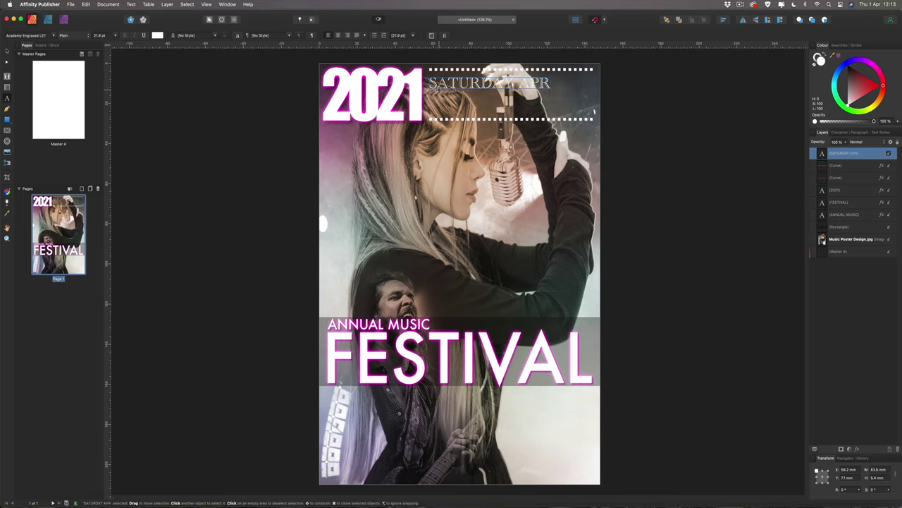
type("IL 3R")
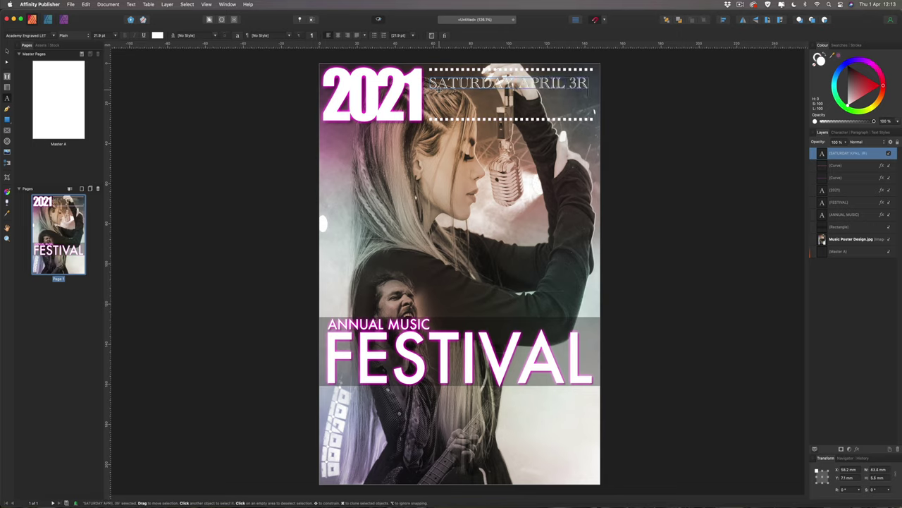
type("D")
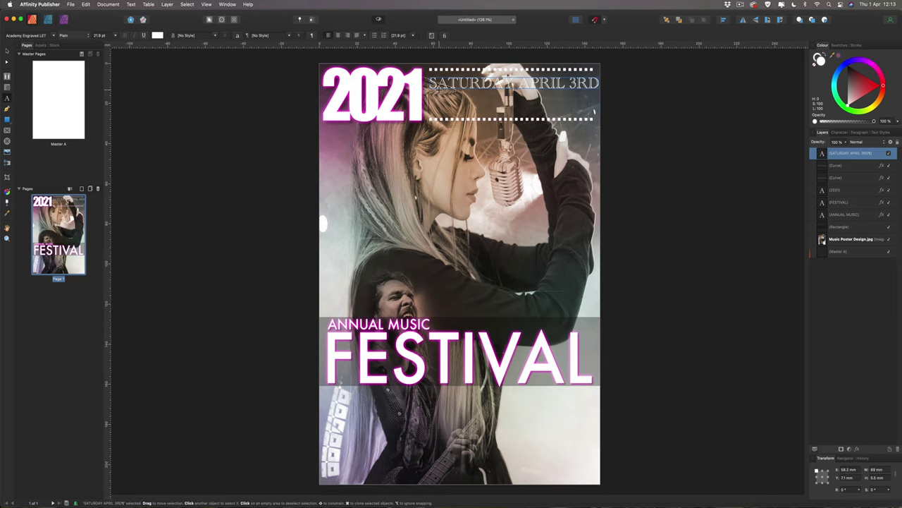
Add the venue name The 02 and paste the venue's address beneath the date in the same text.
double_click(437, 99)
type("The 02")
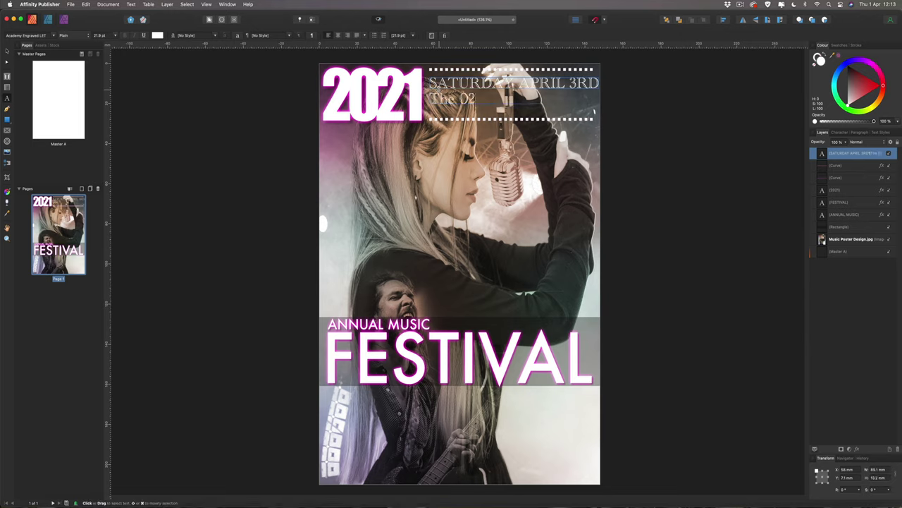
type(",")
key("super+v")
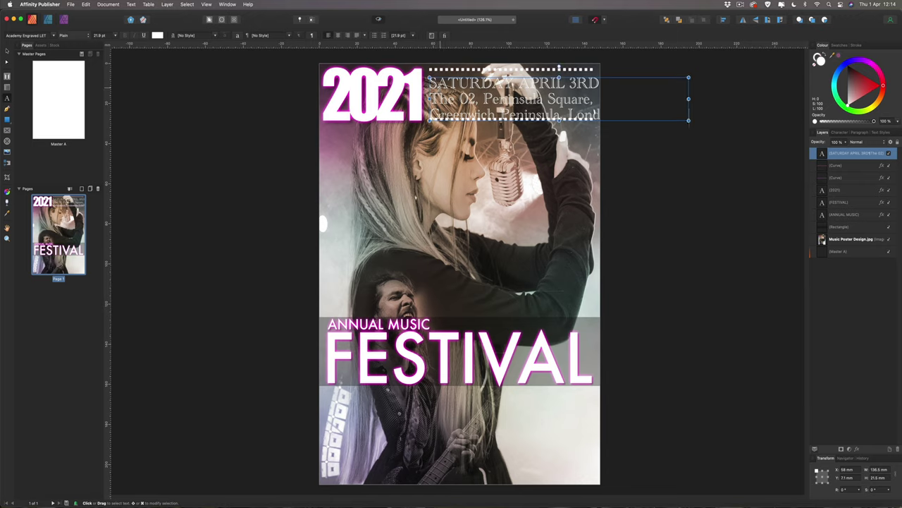
Scale the date and venue text down to about 86.5 mm wide and set its font to DIN Condensed.
key("super+a")
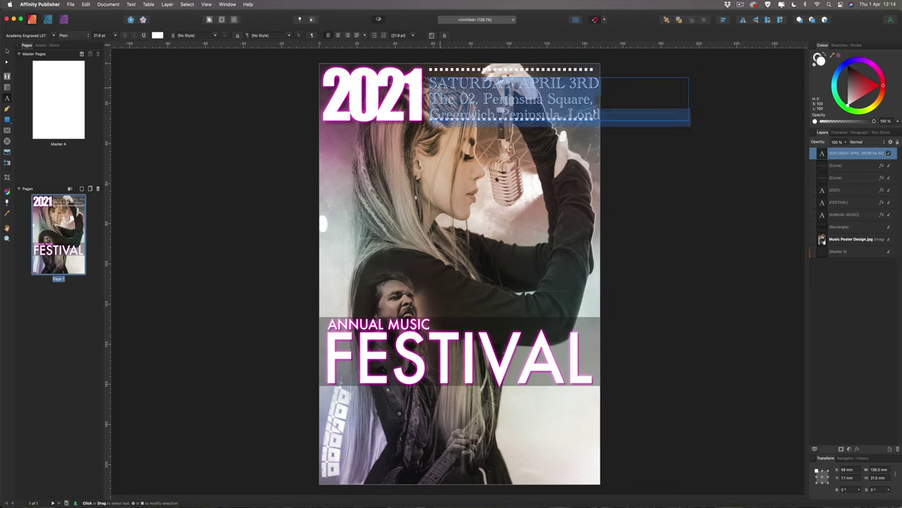
left_click_drag(688, 120, 595, 110)
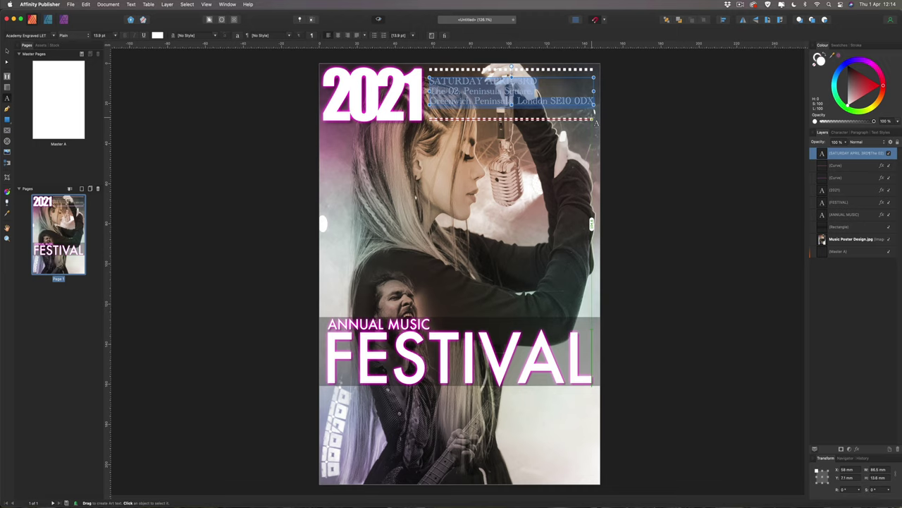
left_click(54, 36)
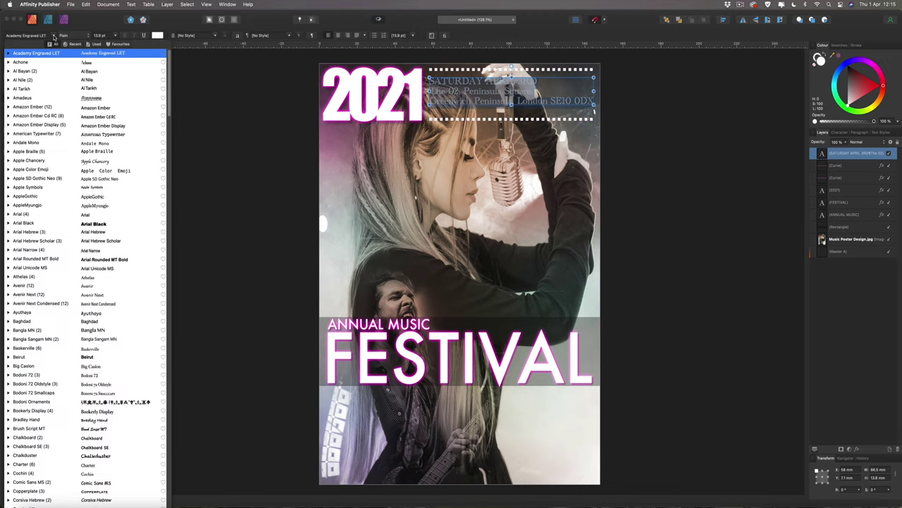
scroll(57, 408, "down", 5)
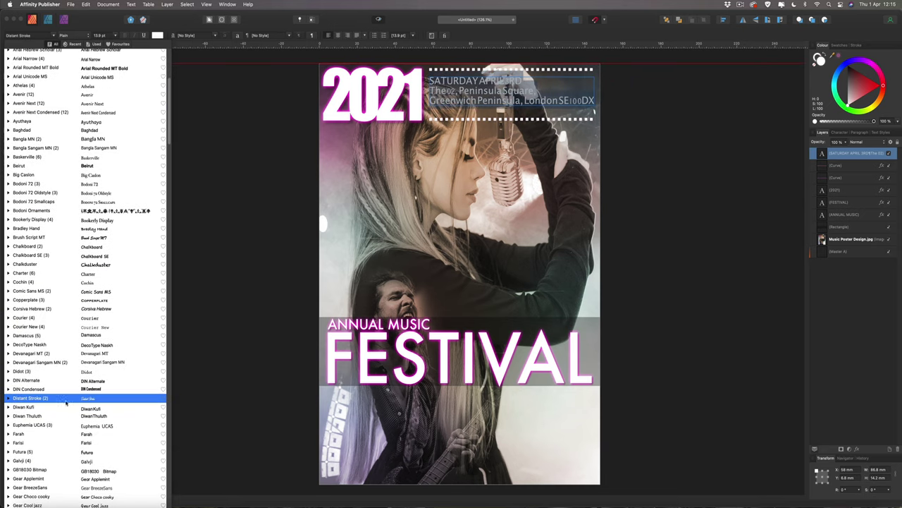
left_click(83, 389)
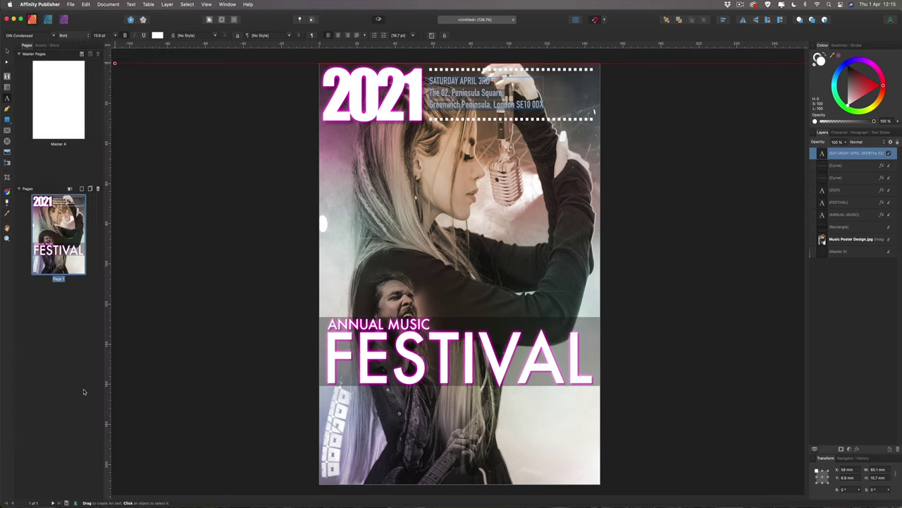
Enlarge the date and venue text to about 85.6 mm wide and position it between the two dashed lines.
left_click(7, 51)
left_click_drag(543, 105, 594, 120)
key("shift+Up")
key("shift+Up")
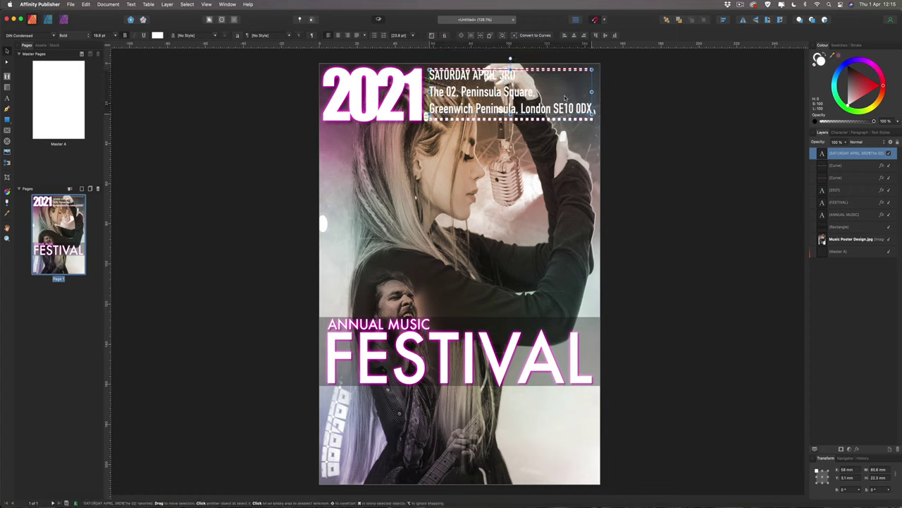
key("Down")
key("Down")
key("Down")
key("Down")
key("Down")
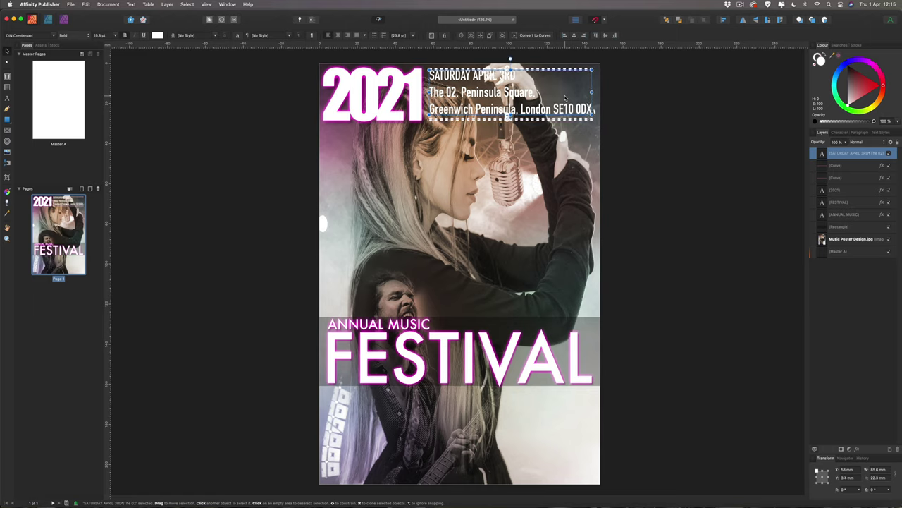
left_click(703, 98)
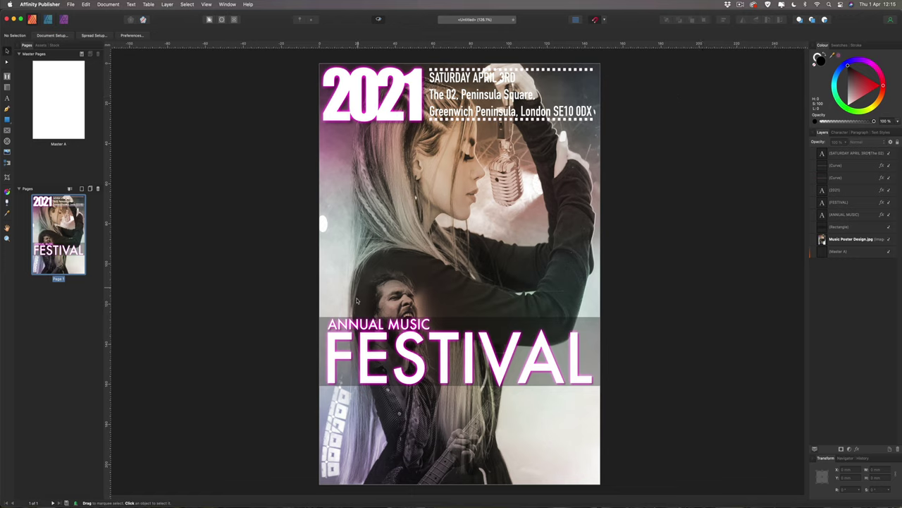
Copy the FESTIVAL title's layer effects onto the date and venue text.
left_click(359, 341)
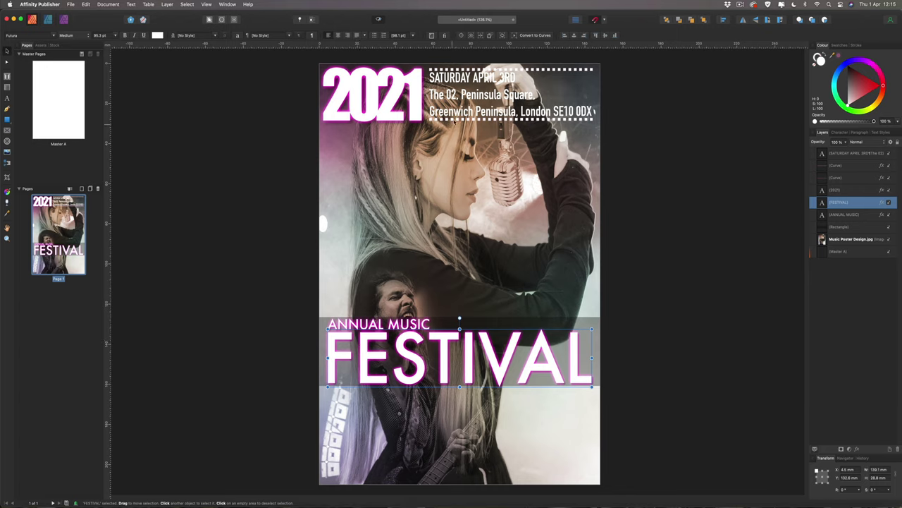
left_click(444, 79)
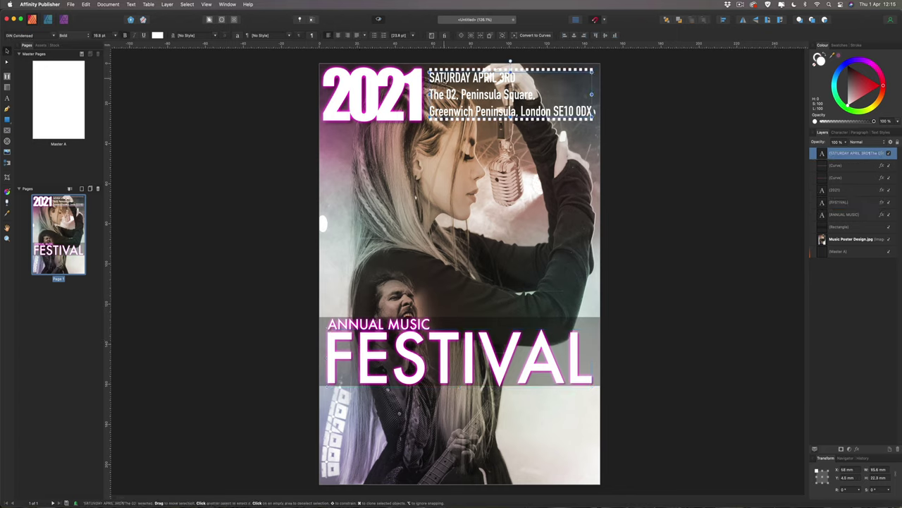
left_click(86, 5)
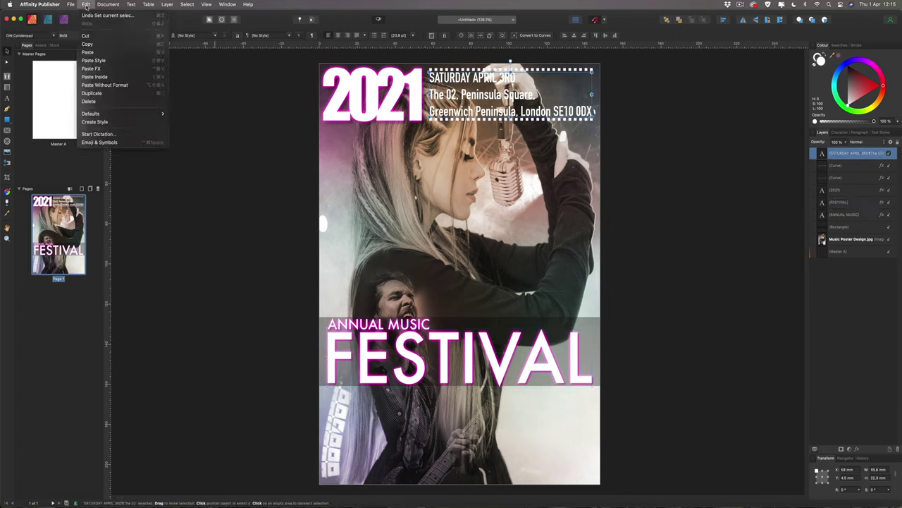
left_click(106, 69)
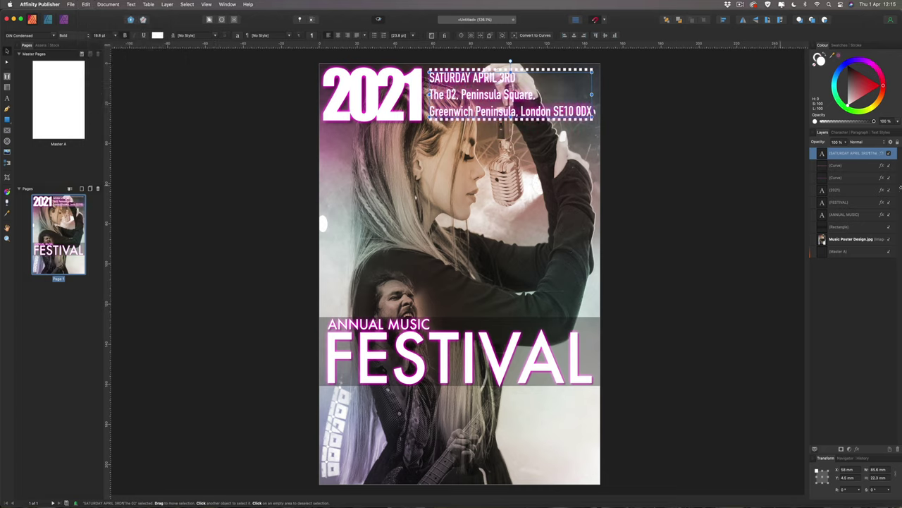
Reduce the radius of the date and venue text's outer glow to about 8 px.
left_click(882, 153)
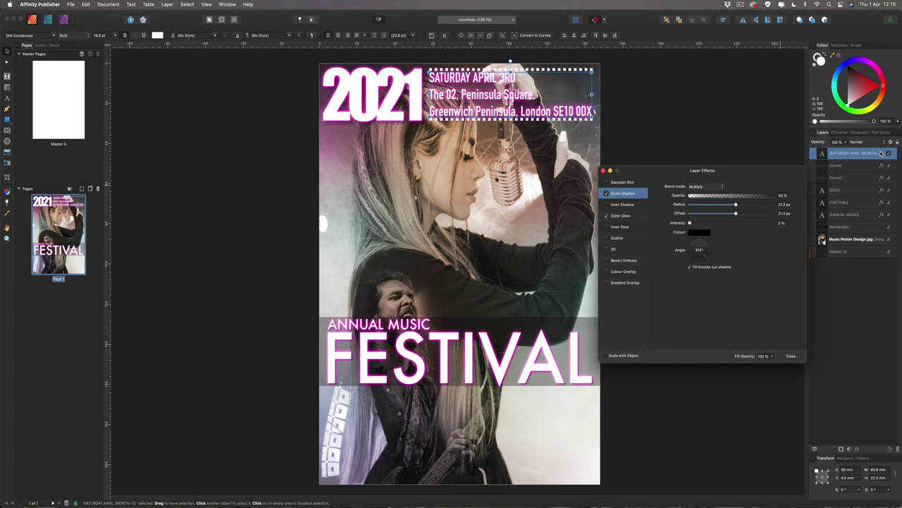
left_click(631, 218)
left_click_drag(762, 205, 722, 205)
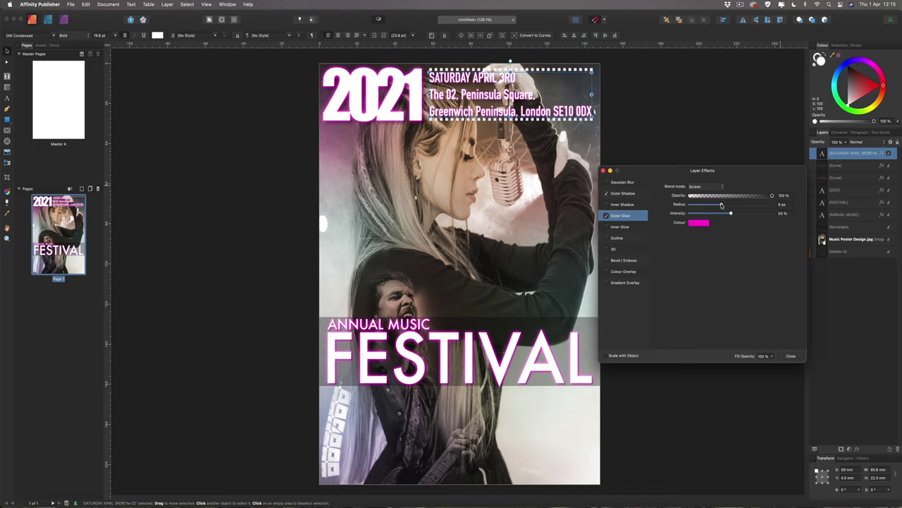
Set the radius and offset of the date and venue text's outer shadow to 10 px each.
left_click(617, 194)
left_click(784, 204)
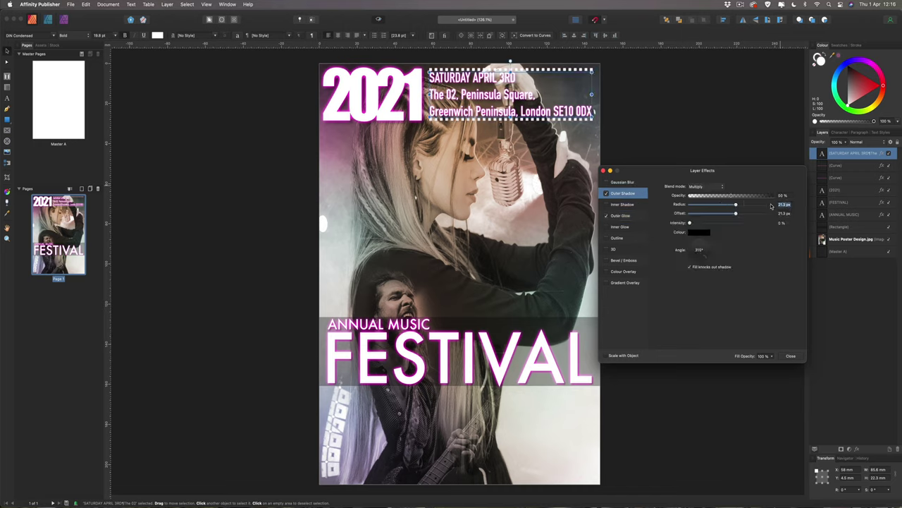
key("BackSpace")
type("10")
key("Tab")
type("10")
key("Return")
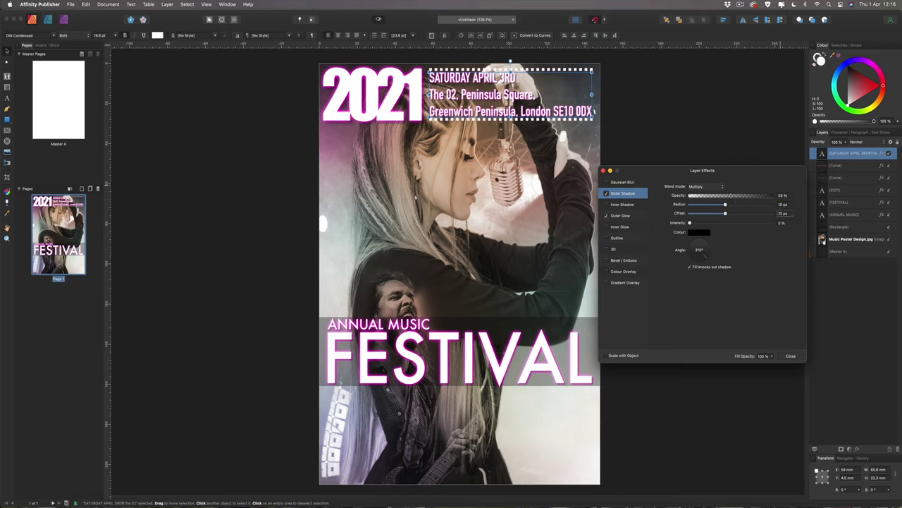
left_click(791, 355)
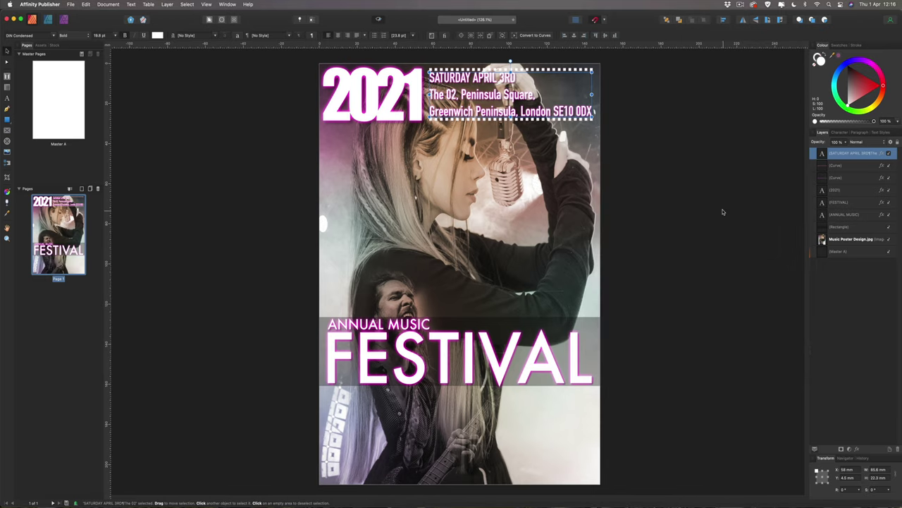
left_click(722, 211)
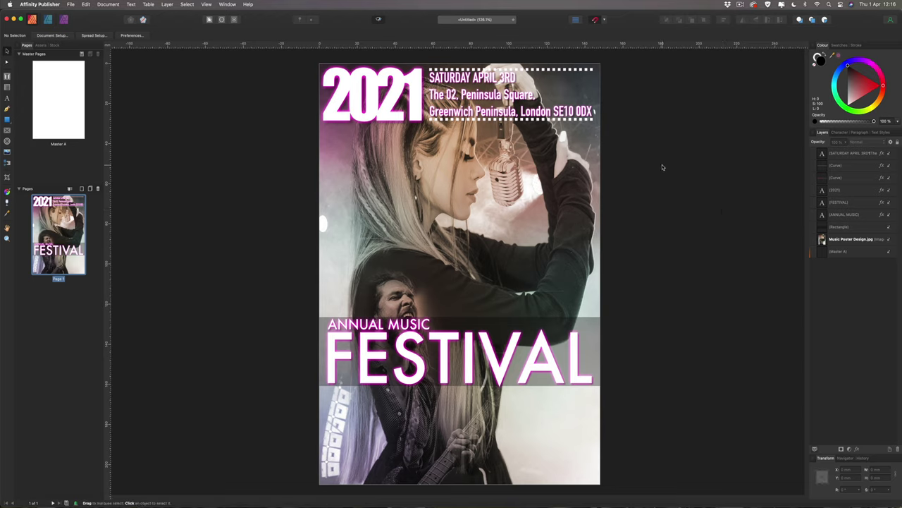
Scale the date and venue text down to about 82.9 mm wide and centre it between the two dashed lines.
left_click(481, 83)
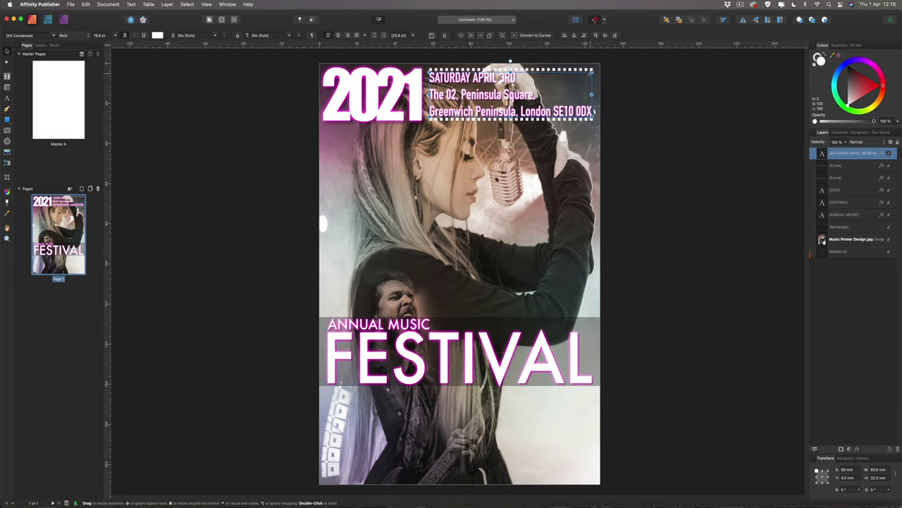
left_click_drag(592, 70, 563, 90)
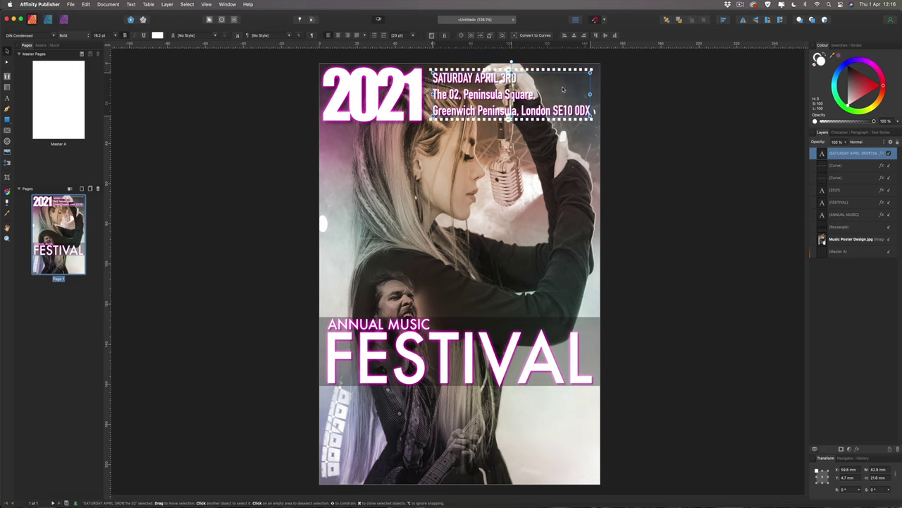
left_click(647, 94)
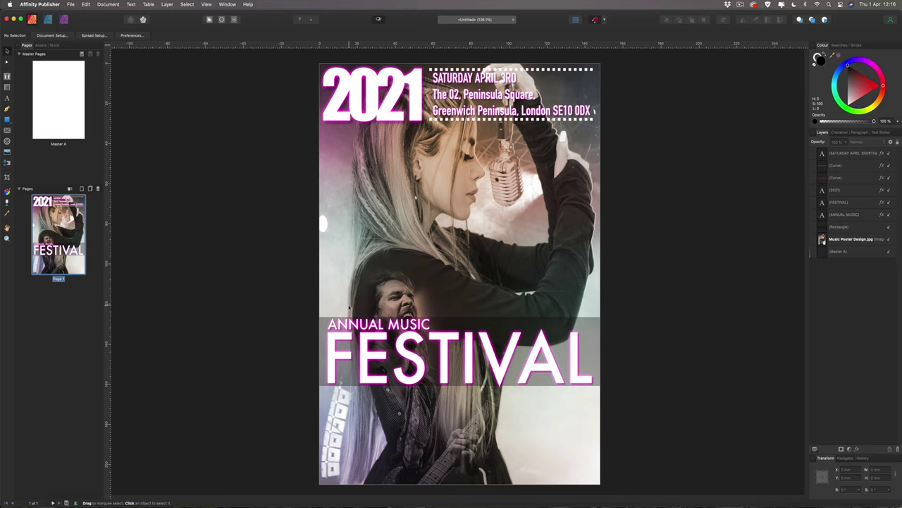
Duplicate the FESTIVAL title and place the copy directly beneath the original.
left_click(404, 340)
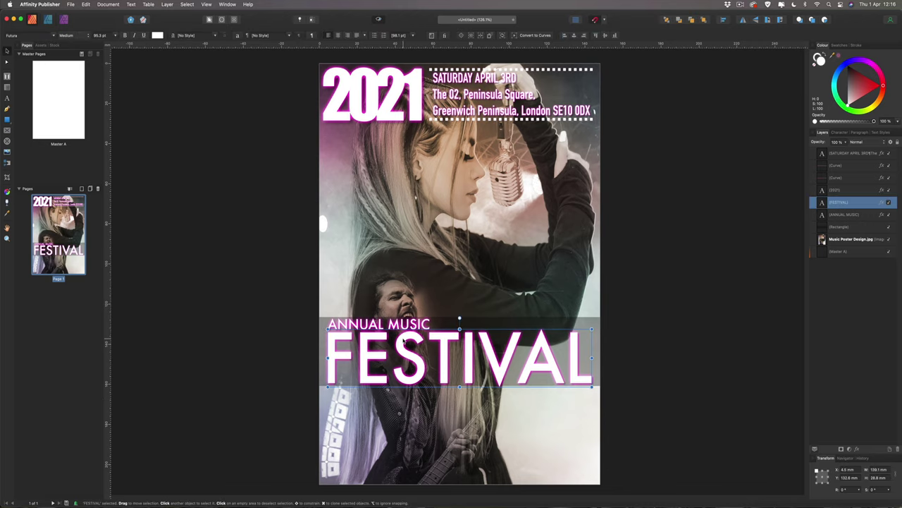
key("super+j")
left_click_drag(407, 343, 416, 406)
Change the duplicated title to FEATURING and scale it down to a small line centred beneath FESTIVAL.
double_click(415, 407)
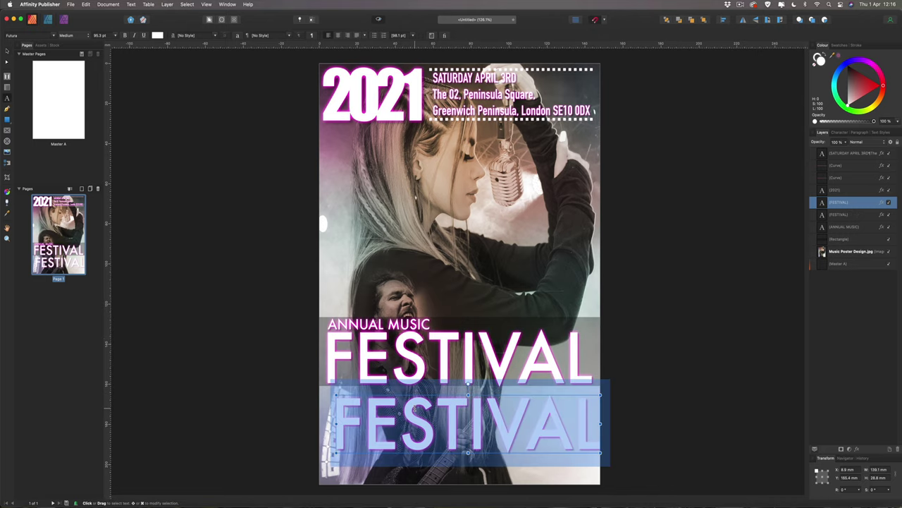
type("FEA")
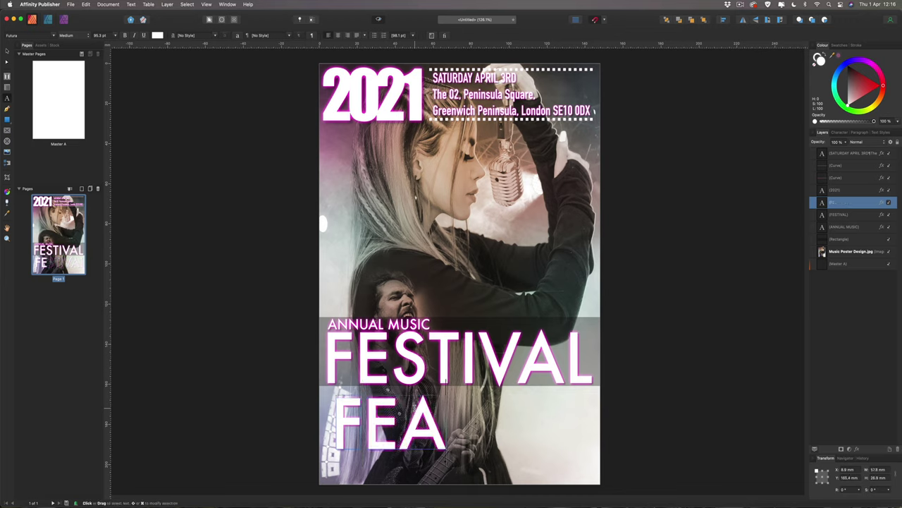
type("TURIN")
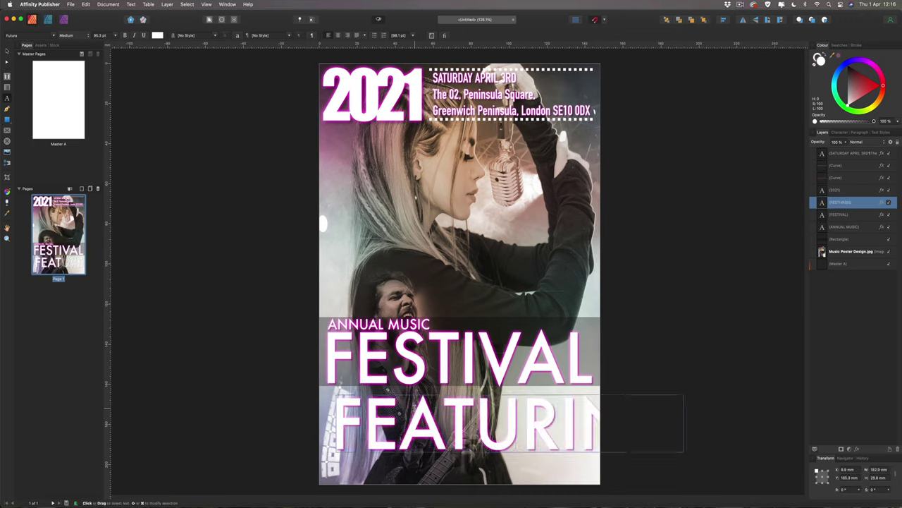
key("Escape")
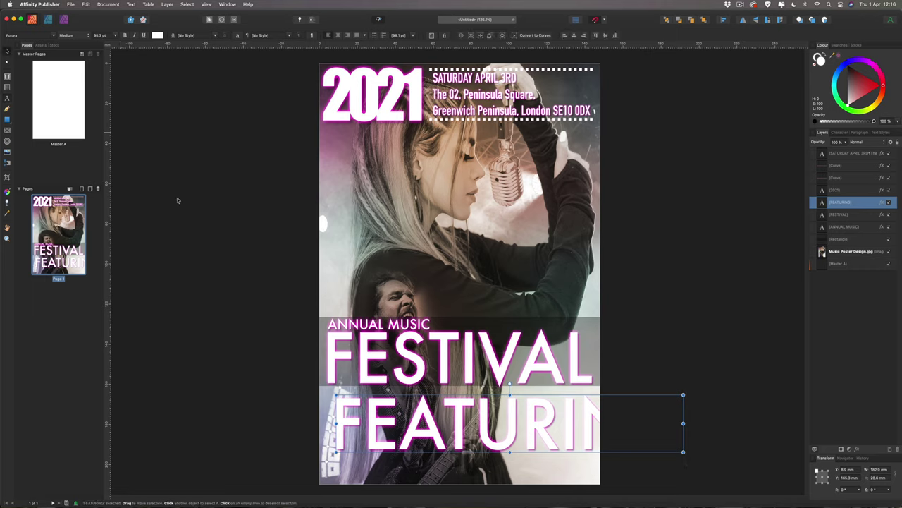
left_click_drag(683, 452, 463, 402)
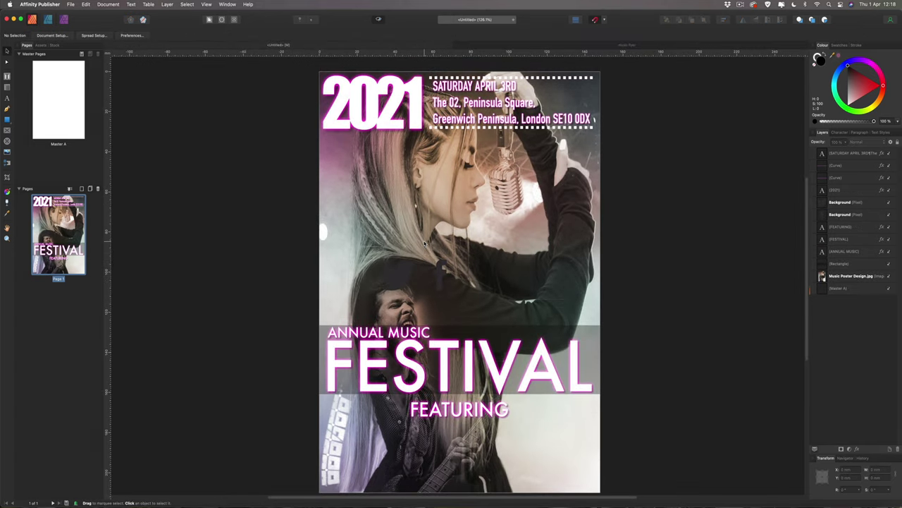
Move the dark Twitter and Facebook icons up from the black sleeve onto the woman's lighter hair.
key("super+equal")
key("super+equal")
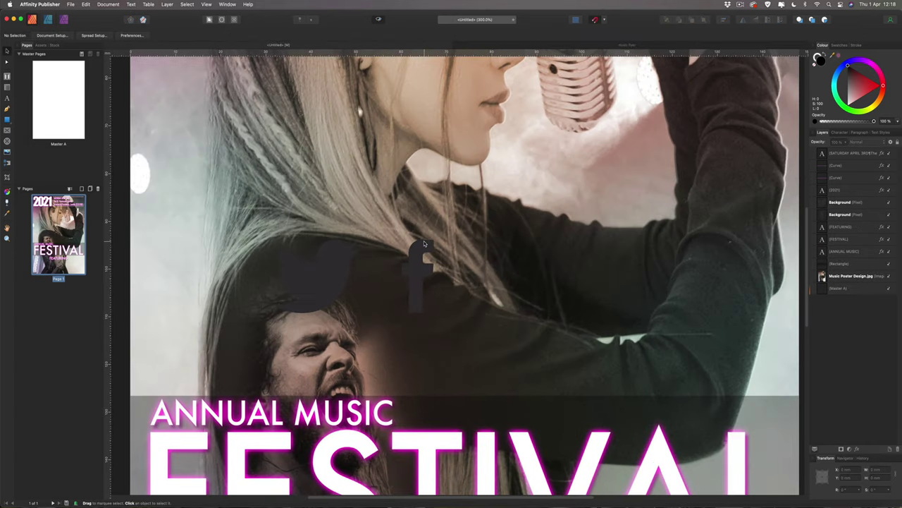
left_click(336, 254)
left_click_drag(336, 256, 348, 170)
left_click_drag(422, 262, 418, 170)
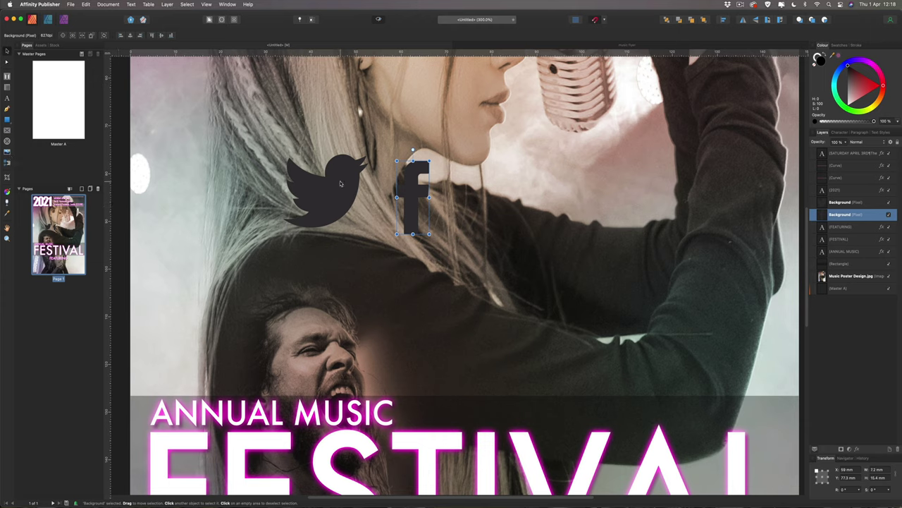
Apply a white Colour Overlay effect to the Facebook icon.
left_click(857, 450)
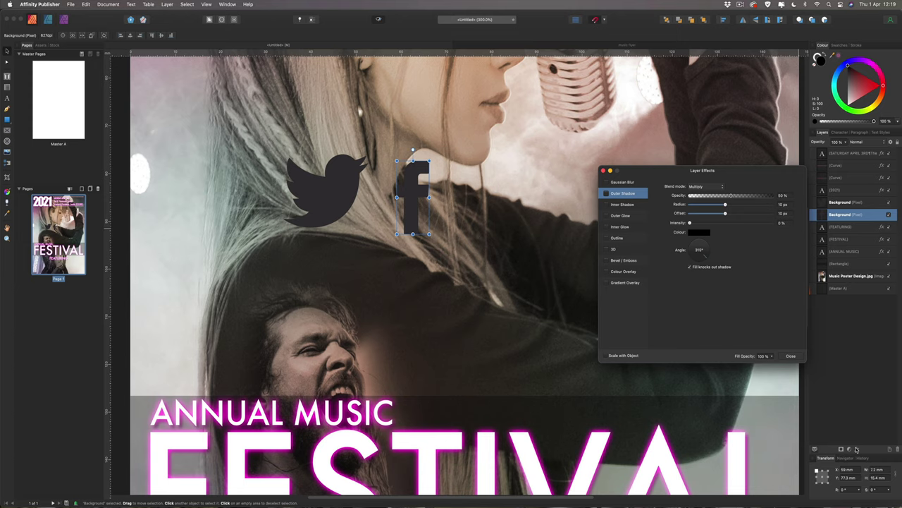
left_click(607, 271)
left_click(620, 274)
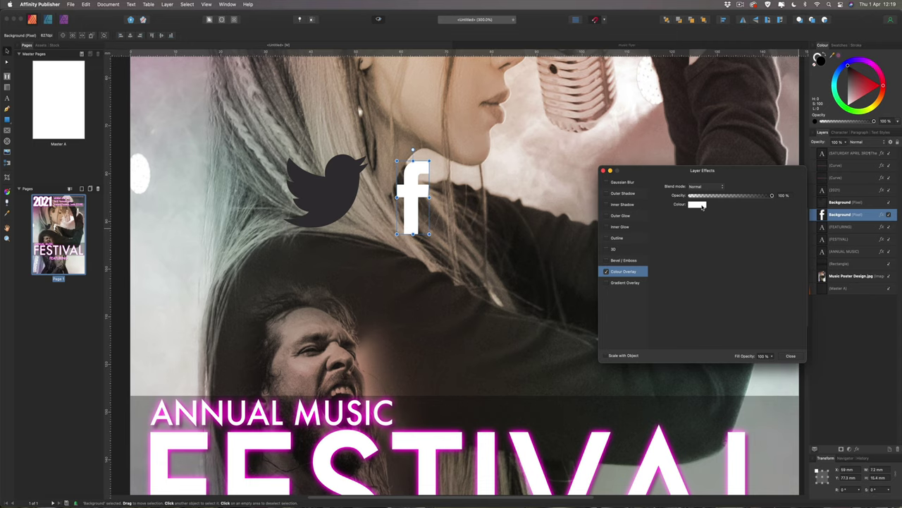
left_click(790, 355)
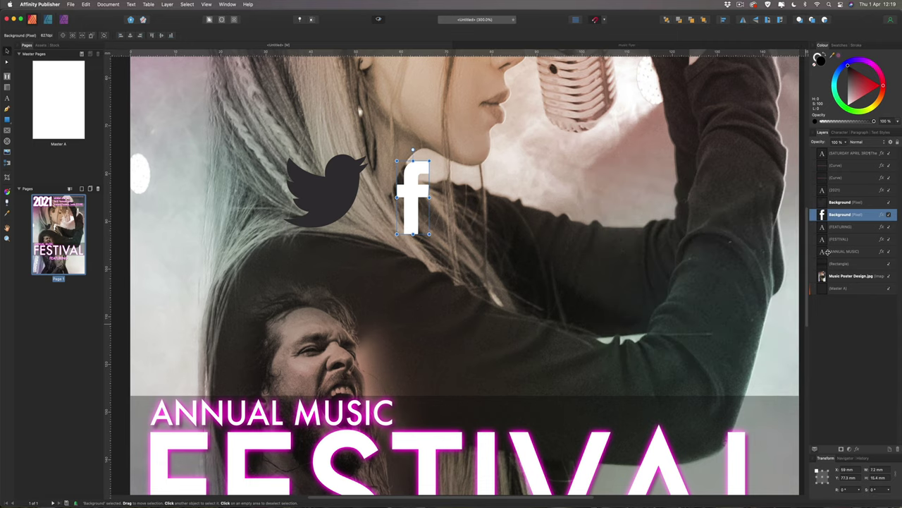
Apply the same white Colour Overlay effect to the Twitter icon.
left_click(838, 207)
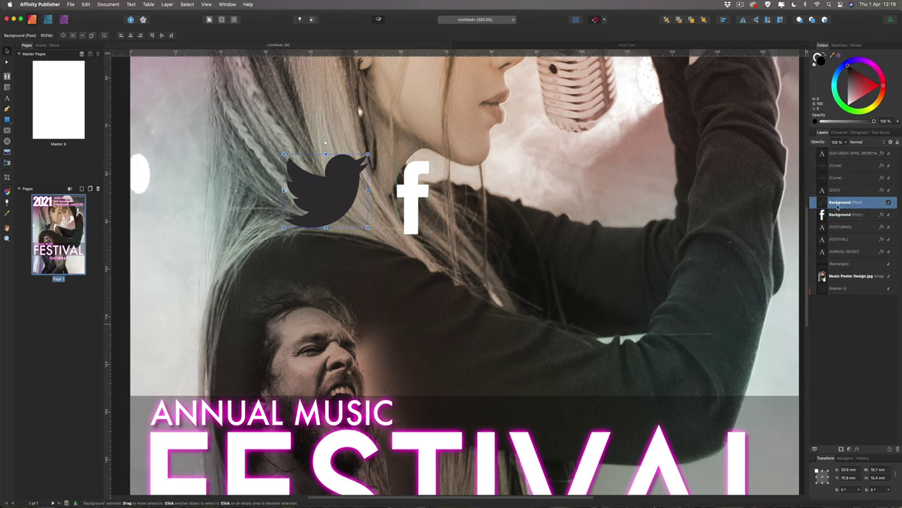
left_click(860, 449)
left_click(605, 272)
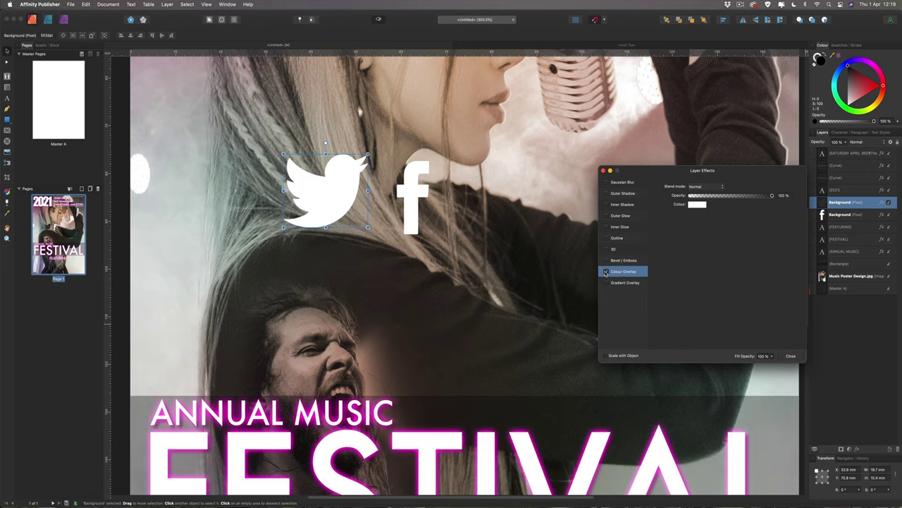
left_click(791, 355)
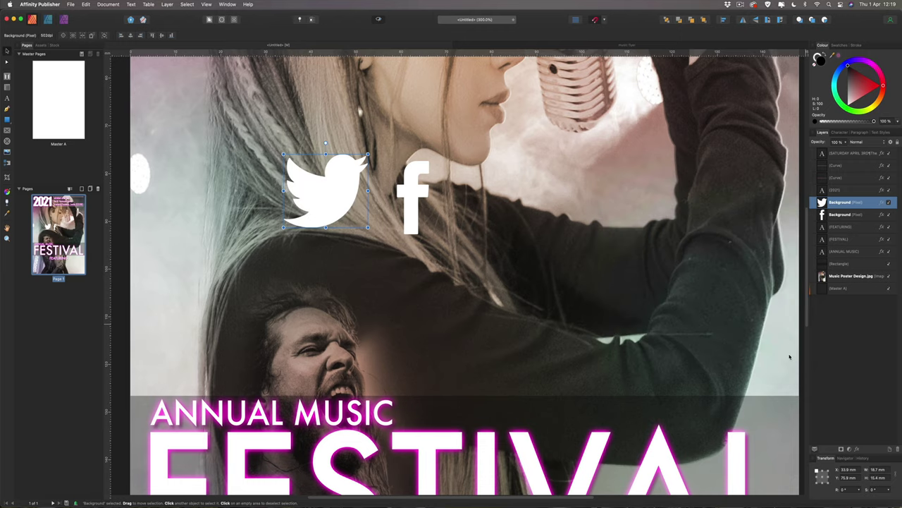
Select both social media icons and move them together beneath the FEATURING text.
key("super+1")
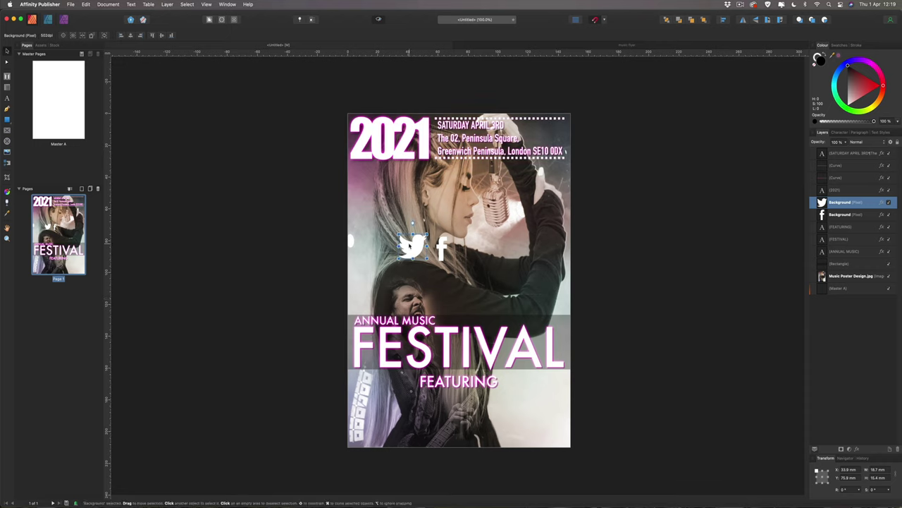
left_click(443, 249, "shift")
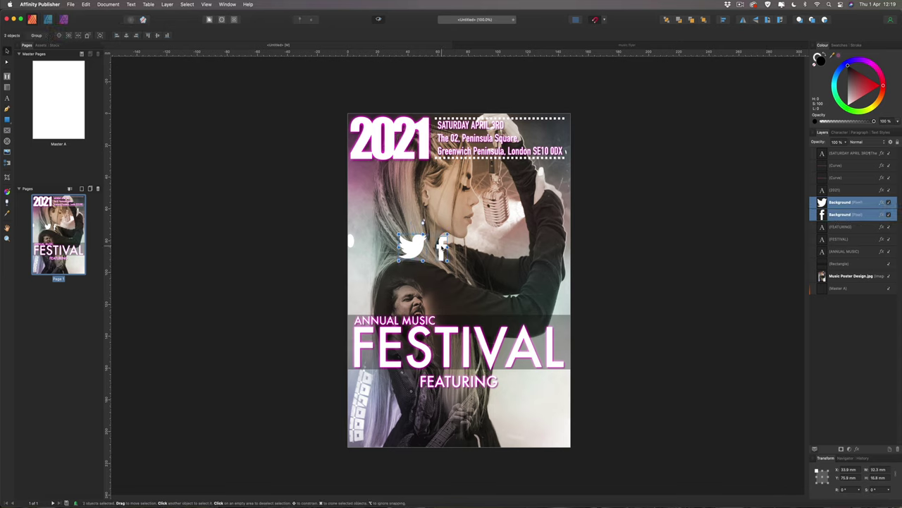
left_click_drag(443, 250, 458, 412)
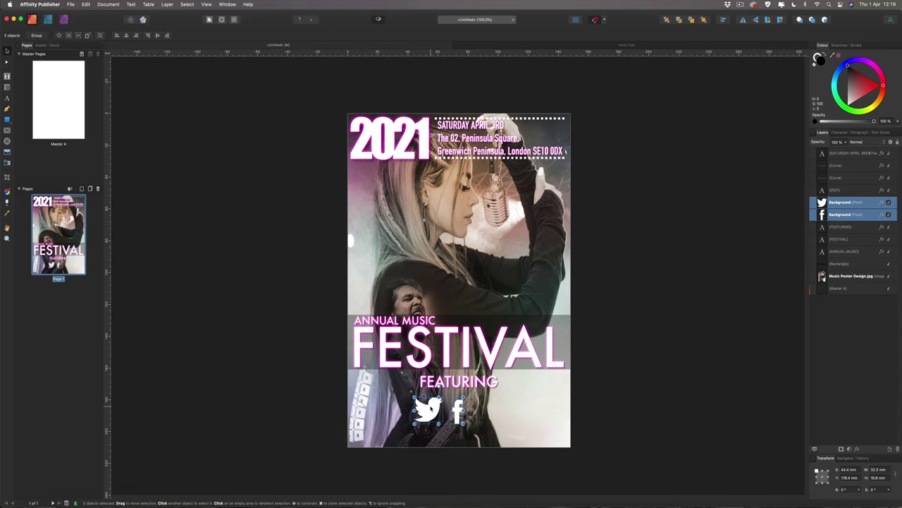
Move both icons over the start of FEATURING and scale them to about 15.1 mm wide, matching the text height.
scroll(430, 405, "up", 5)
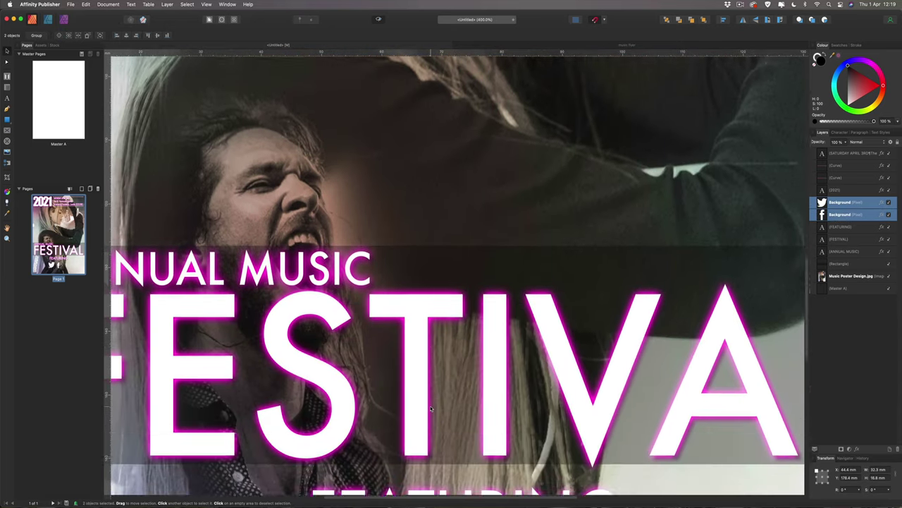
scroll(430, 406, "down", 10)
left_click_drag(356, 210, 296, 154)
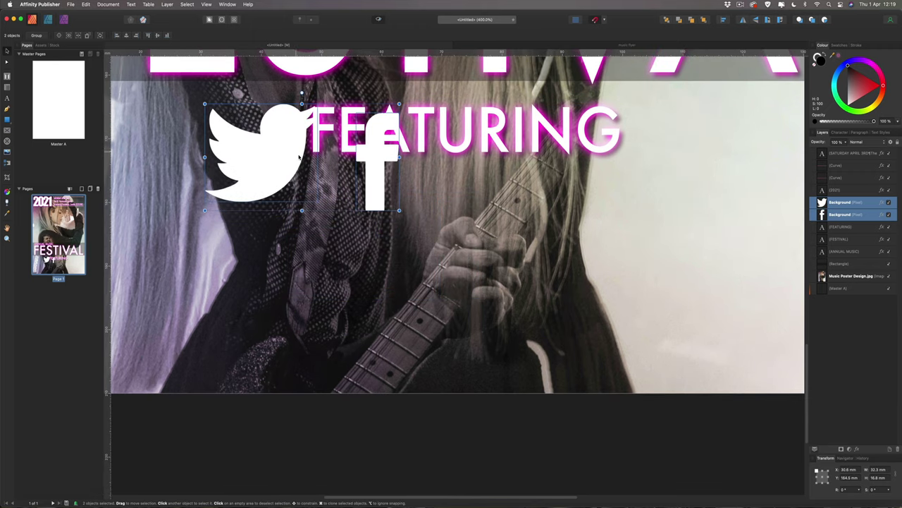
left_click_drag(205, 210, 318, 174)
left_click_drag(399, 103, 393, 107)
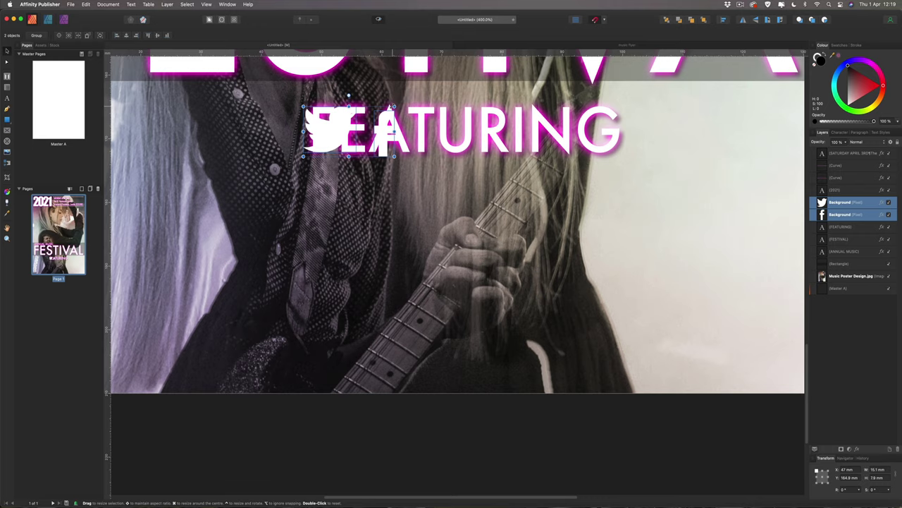
left_click(386, 444)
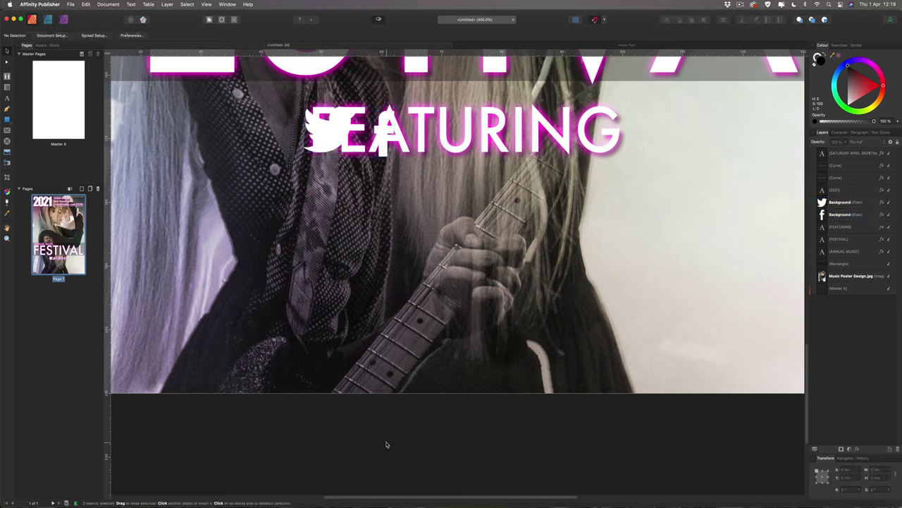
Shift the Twitter icon away from the Facebook icon to about X 43.3 mm, Y 165 mm.
mouse_move(334, 124)
left_mouse_down()
mouse_move(274, 124)
mouse_move(317, 123)
left_mouse_up()
key("Down")
key("Down")
key("Left")
key("Left")
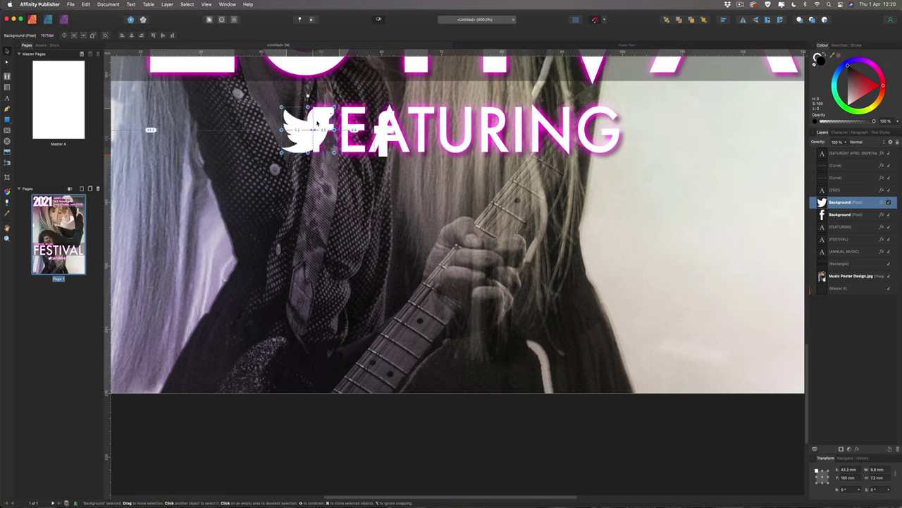
Nudge the Twitter icon clear of the FEATURING text to about X 35.7 mm.
key("Left")
key("Left")
key("Left")
key("Left")
key("Left")
key("Left")
key("Left")
key("Left")
key("Left")
key("Left")
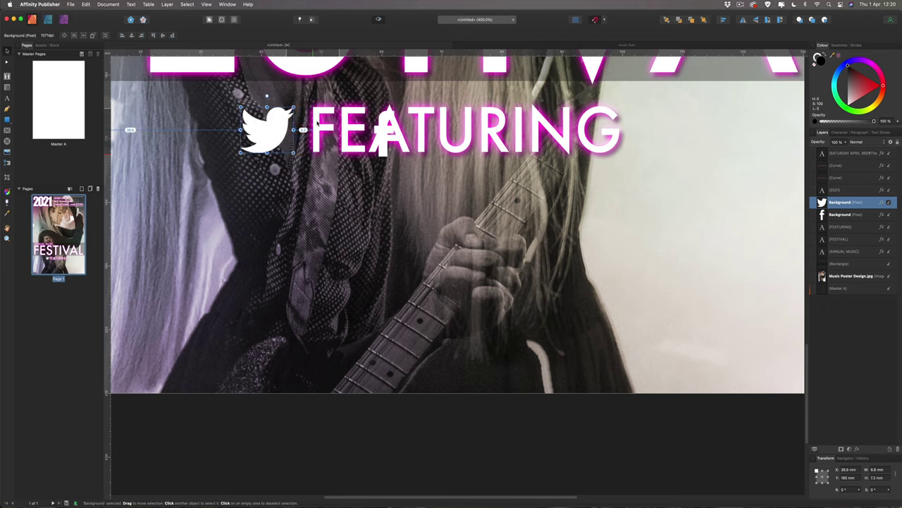
key("Left")
key("Left")
key("Left")
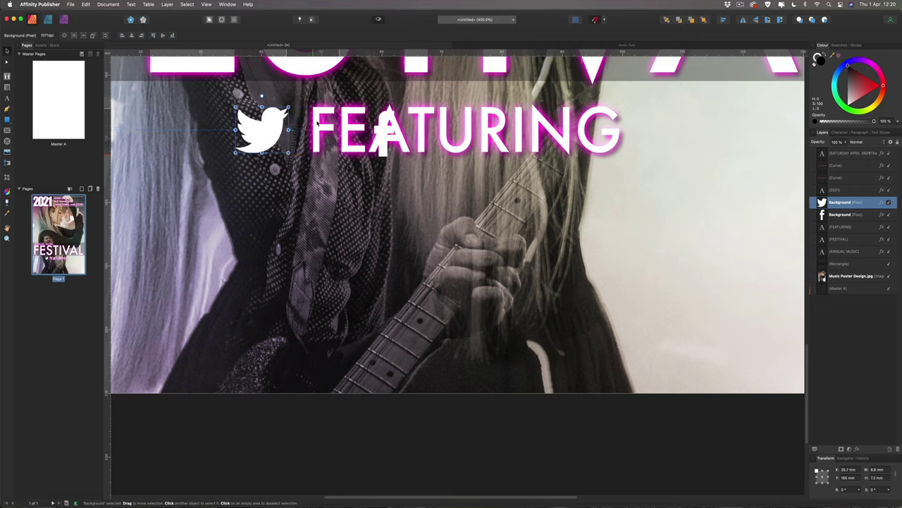
Move the Facebook icon just past the end of FEATURING, to about X 103.8 mm, Y 165.2 mm.
left_click(373, 141)
left_click_drag(373, 141, 655, 145)
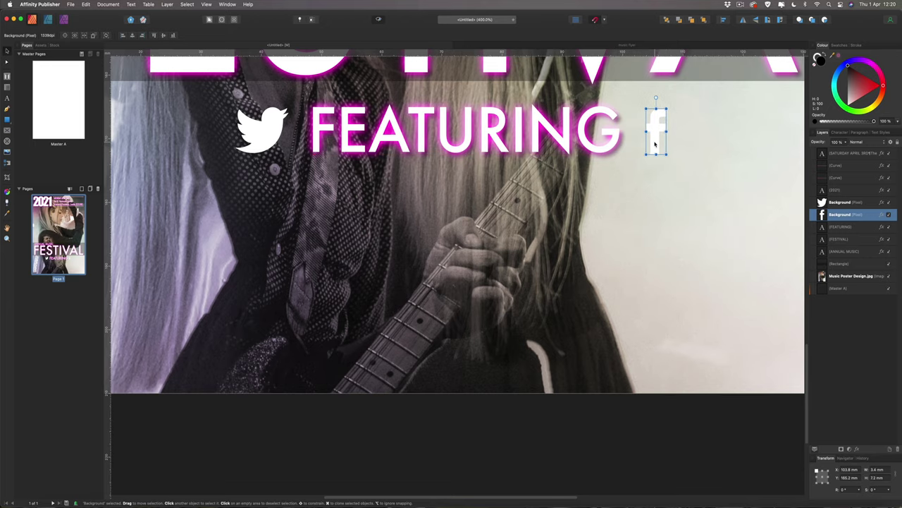
scroll(654, 141, "down", 5)
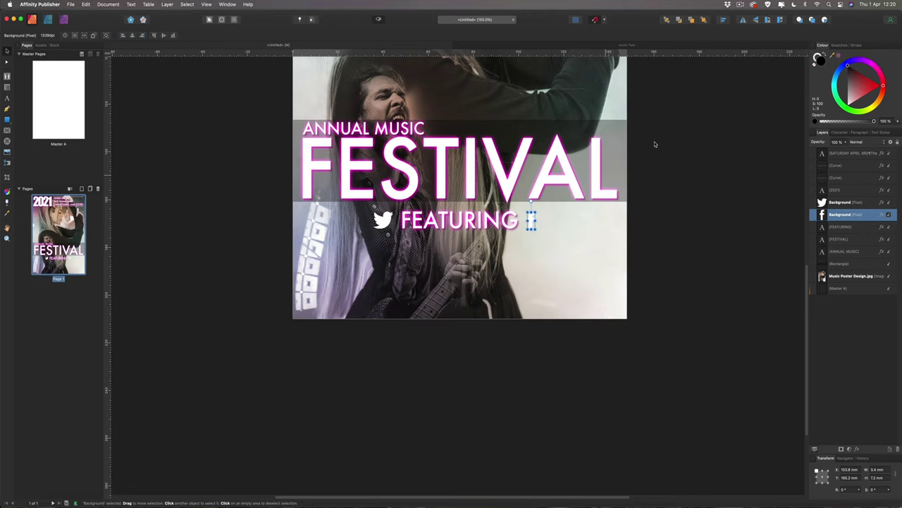
scroll(655, 141, "down", 2)
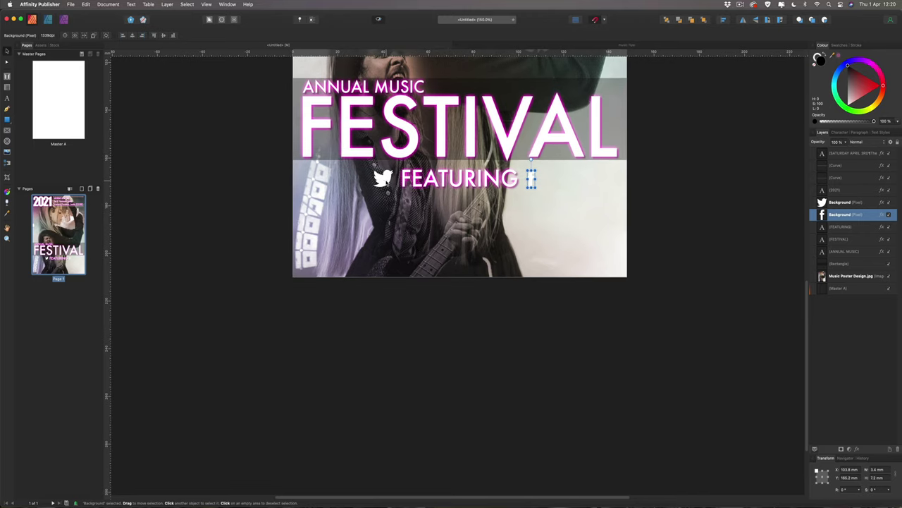
Select both social media icons and nudge them slightly towards the Facebook side, to about X 36 mm.
left_click(387, 181, "shift")
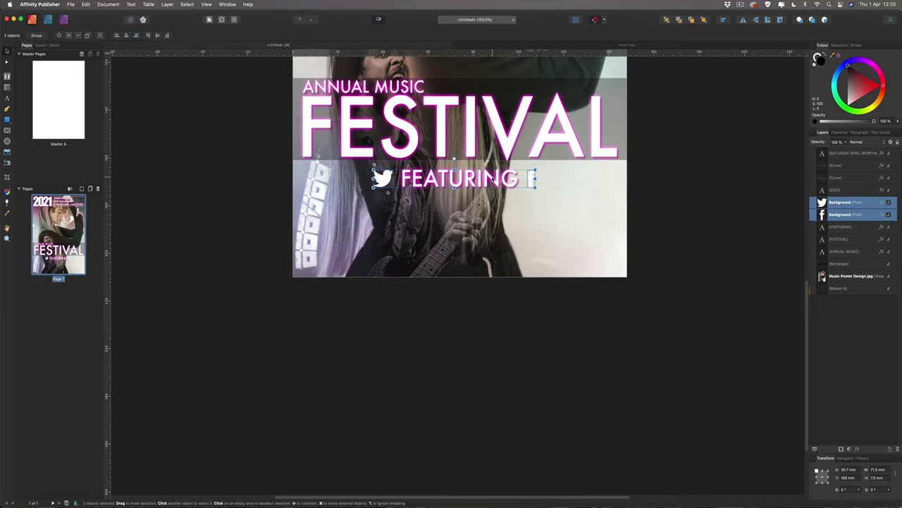
left_click_drag(386, 181, 385, 181)
key("Right")
key("Right")
left_click(643, 176)
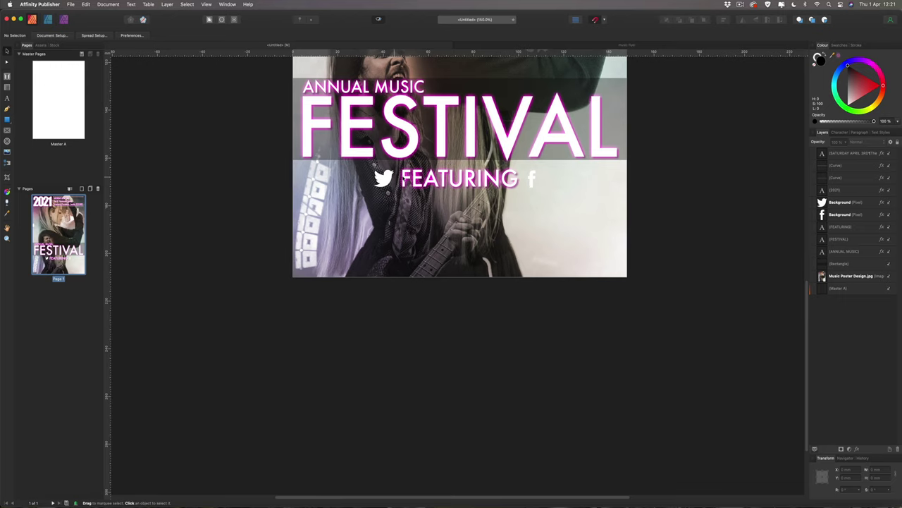
Reselect the Twitter and Facebook layers and nudge both icons back to about X 35.7 mm.
left_click(860, 203)
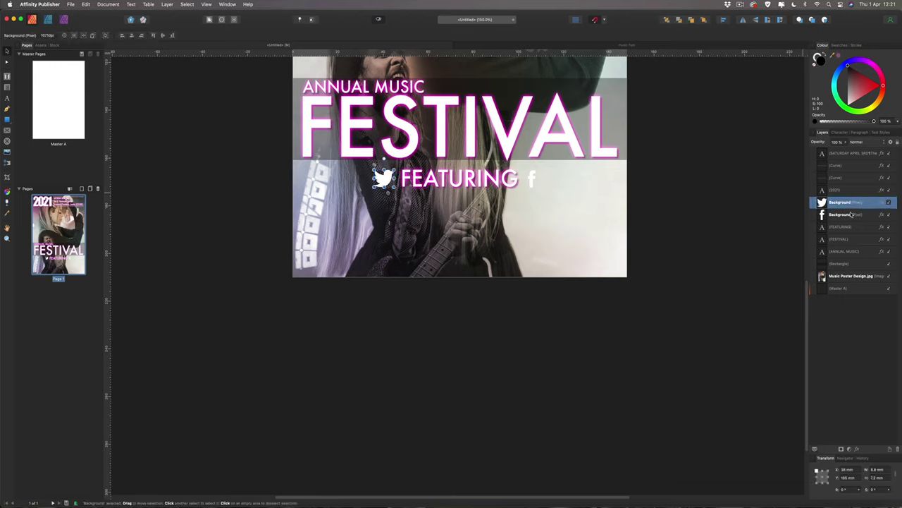
left_click(850, 215, "shift")
key("Left")
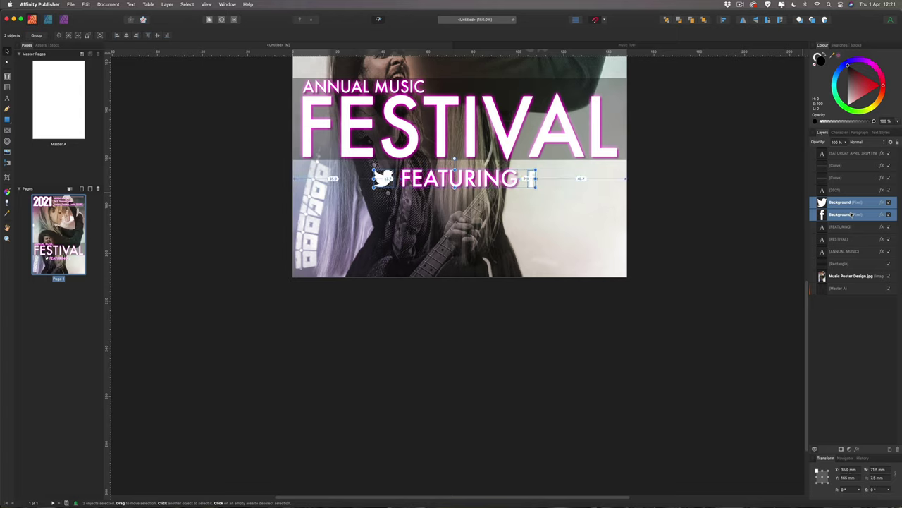
key("Left")
key("Left")
key("Left")
left_click(774, 151)
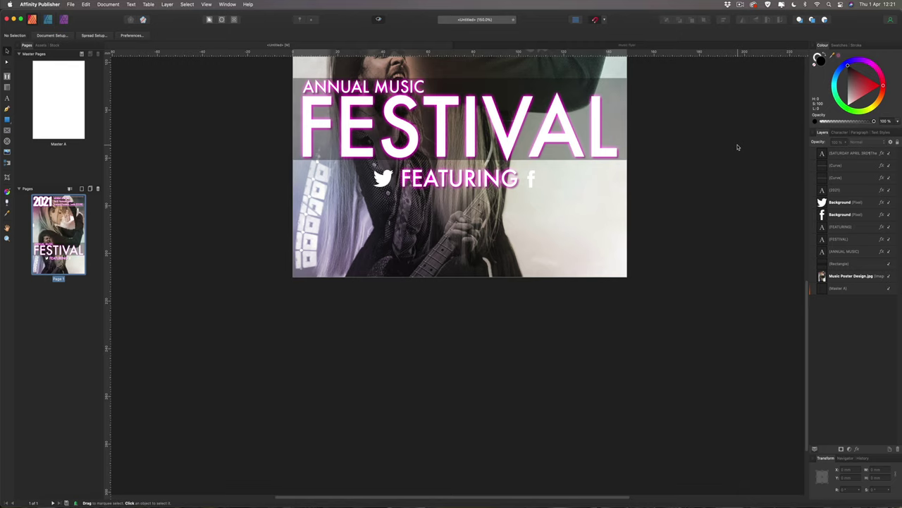
Copy the FESTIVAL title's style and paste its outer shadow and outer glow effects onto both social media icons.
scroll(738, 146, "up", 2)
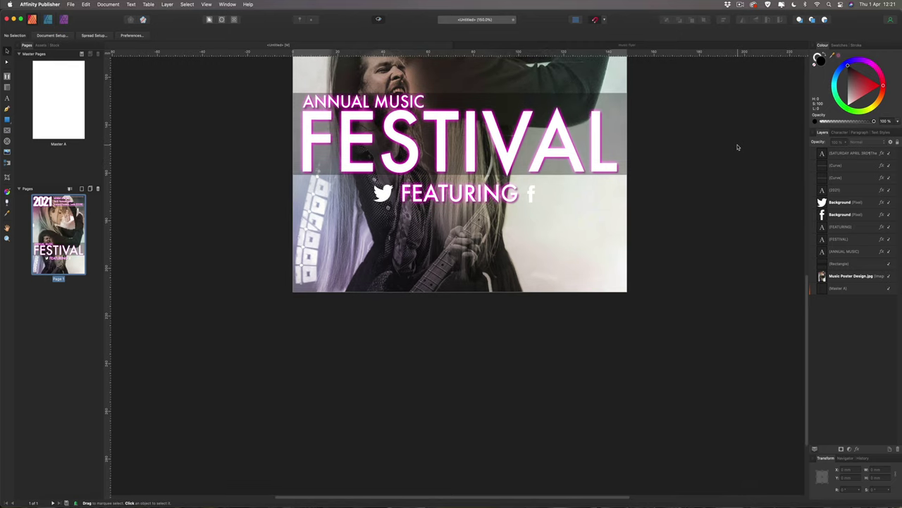
key("super+1")
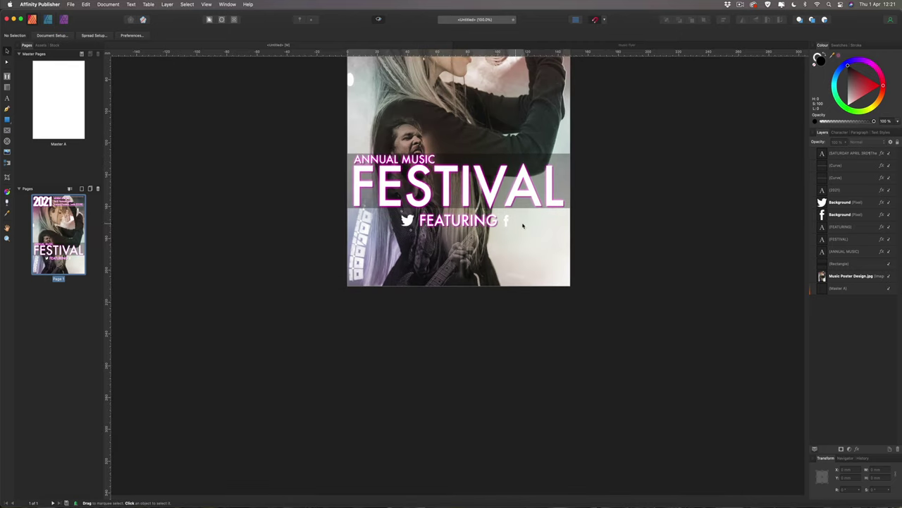
left_click(384, 201)
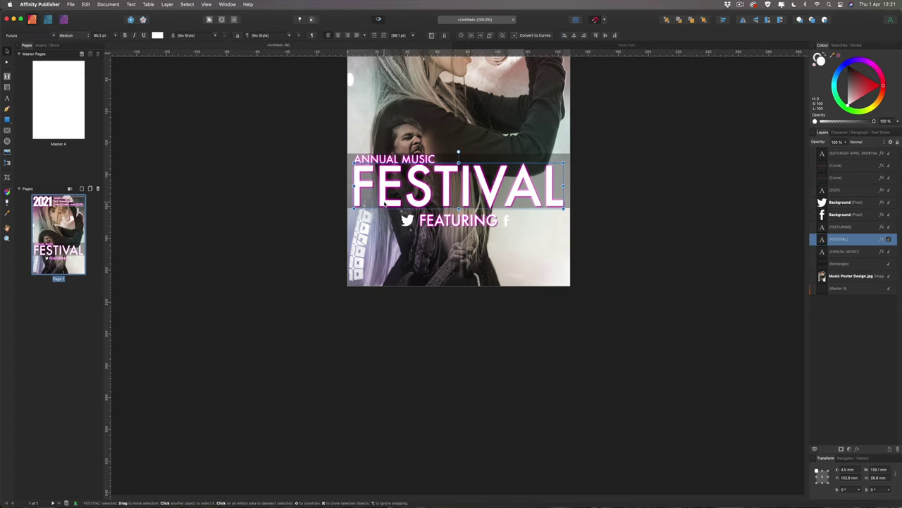
left_click(408, 220)
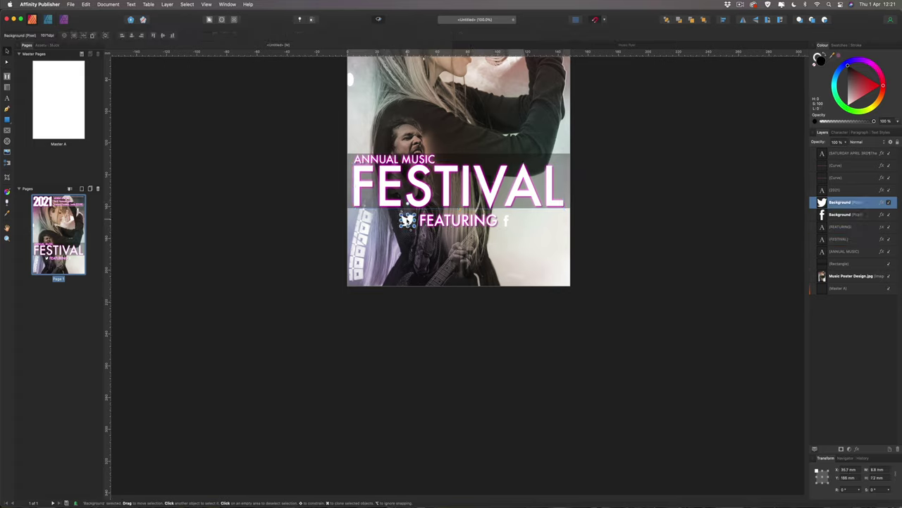
left_click(506, 221, "shift")
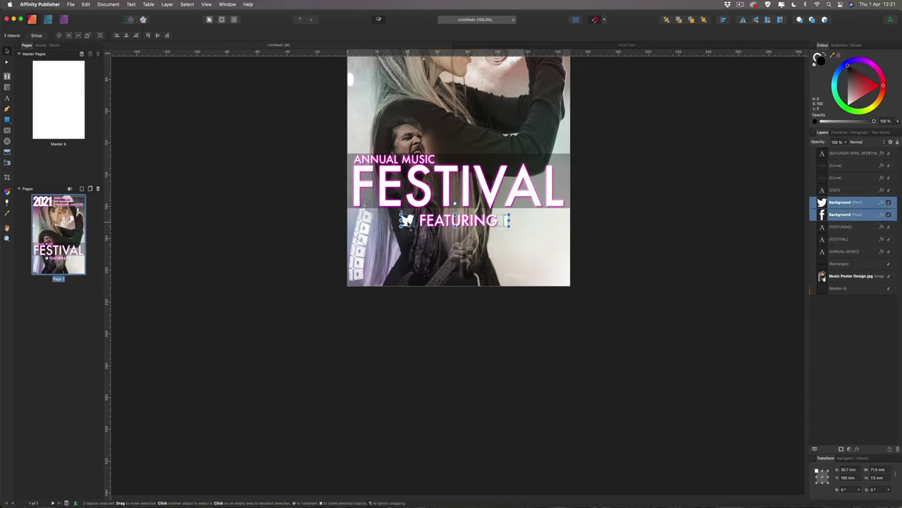
left_click(86, 5)
left_click(119, 70)
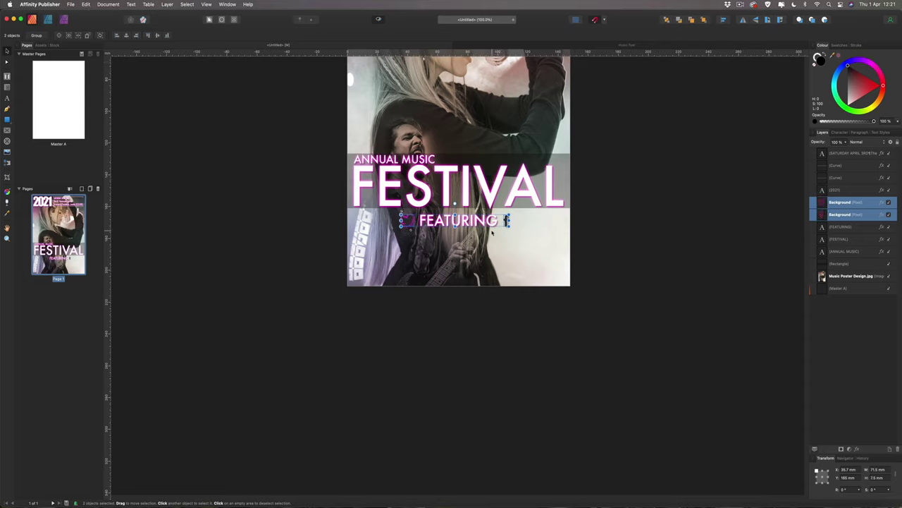
left_click(873, 327)
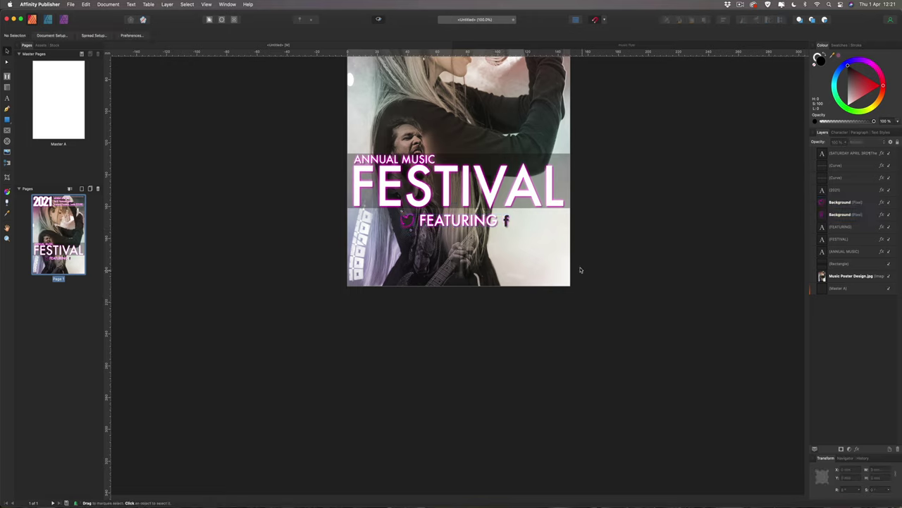
Enable Colour Overlay in the Twitter icon's layer effects and set its colour to white.
left_click(882, 203)
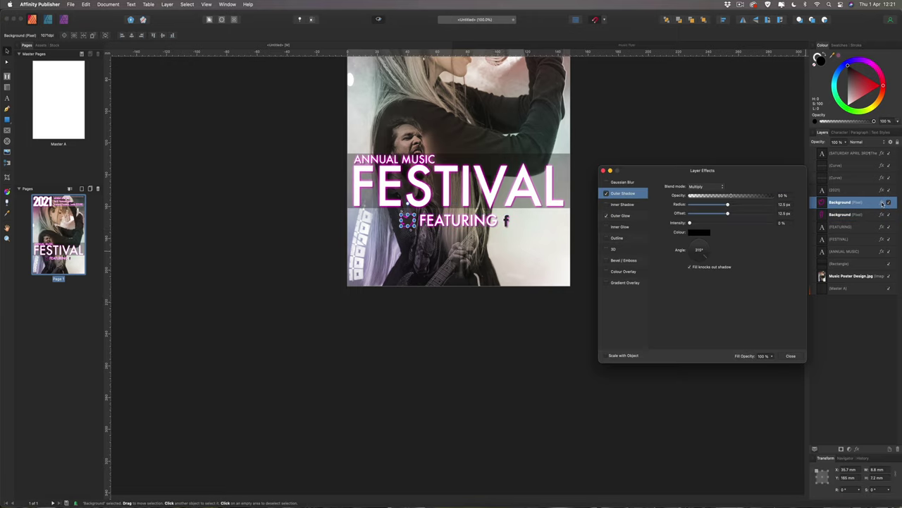
left_click(606, 272)
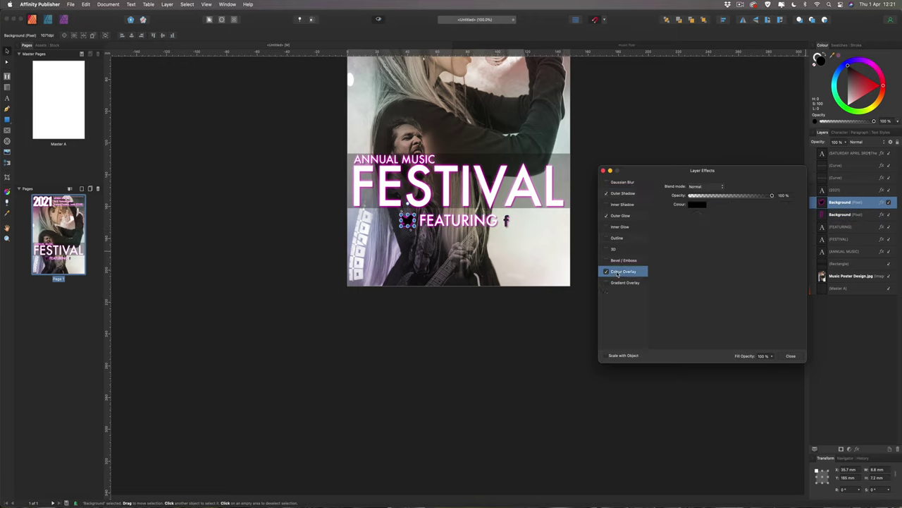
left_click(697, 206)
left_click_drag(733, 266, 714, 241)
left_click(791, 356)
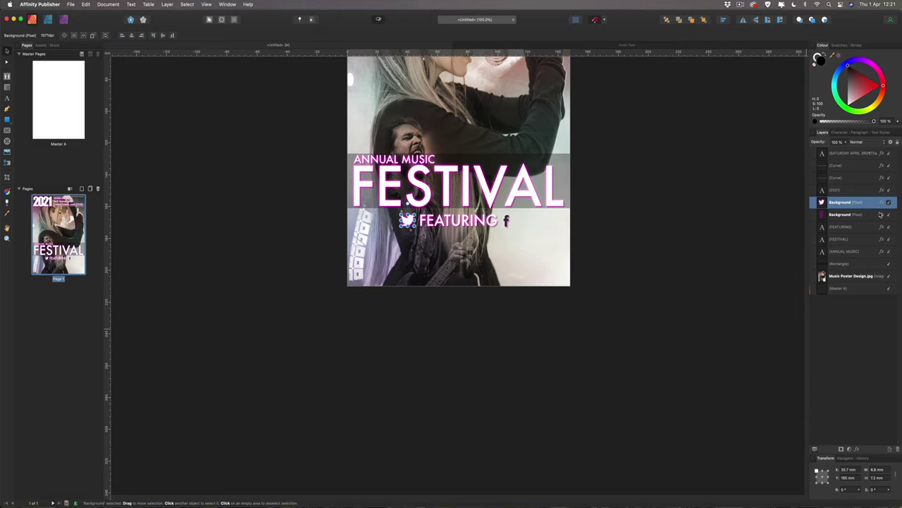
Enable a white Colour Overlay in the Facebook icon's layer effects and clear the selection.
left_click(882, 215)
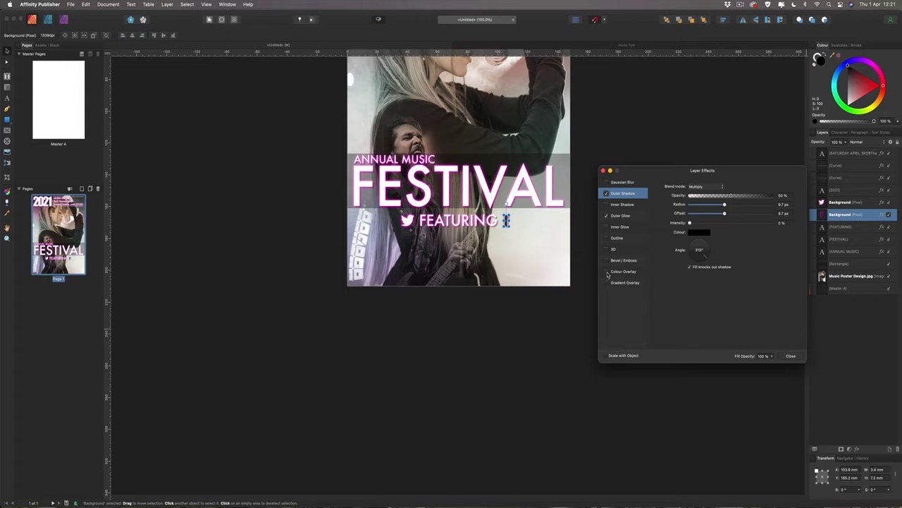
left_click(606, 272)
left_click(696, 205)
left_click_drag(708, 261, 706, 312)
left_click(646, 329)
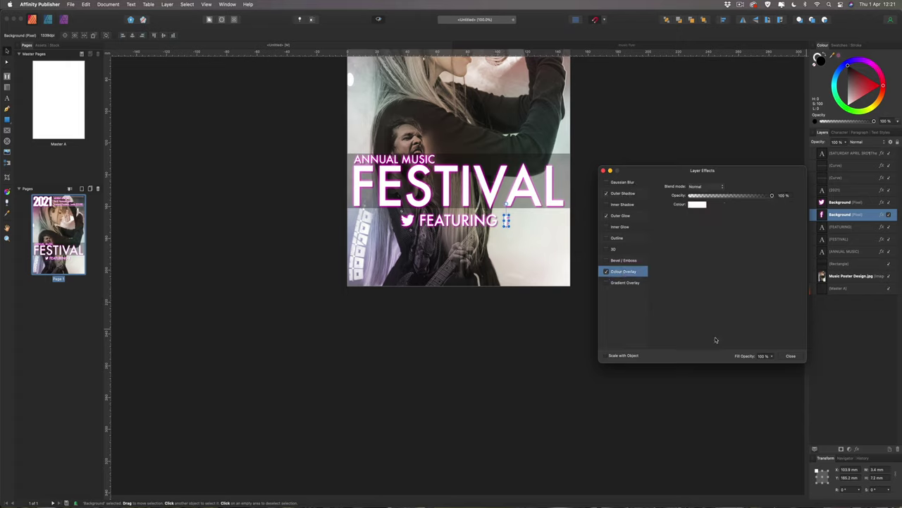
left_click(791, 355)
left_click(652, 274)
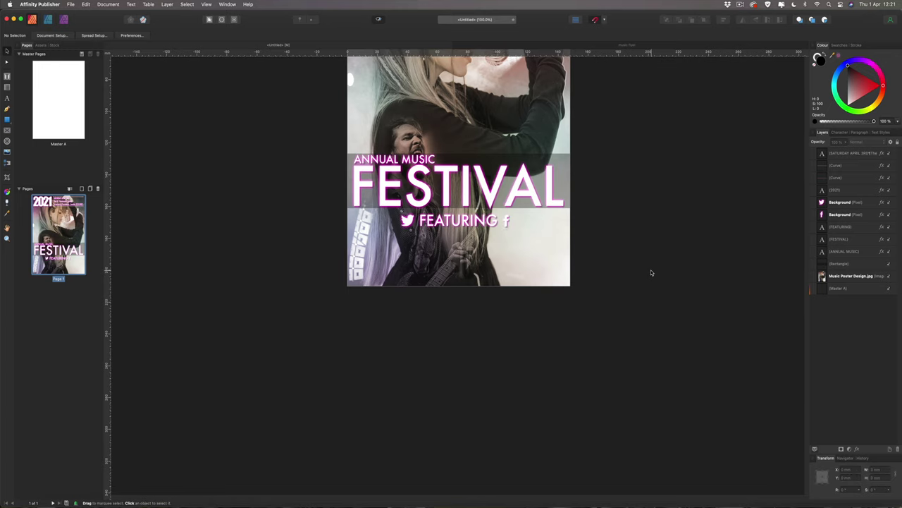
Duplicate the ANNUAL MUSIC text and place the copy below the FEATURING line at about X 4.5 mm, Y 178.6 mm.
key("super+0")
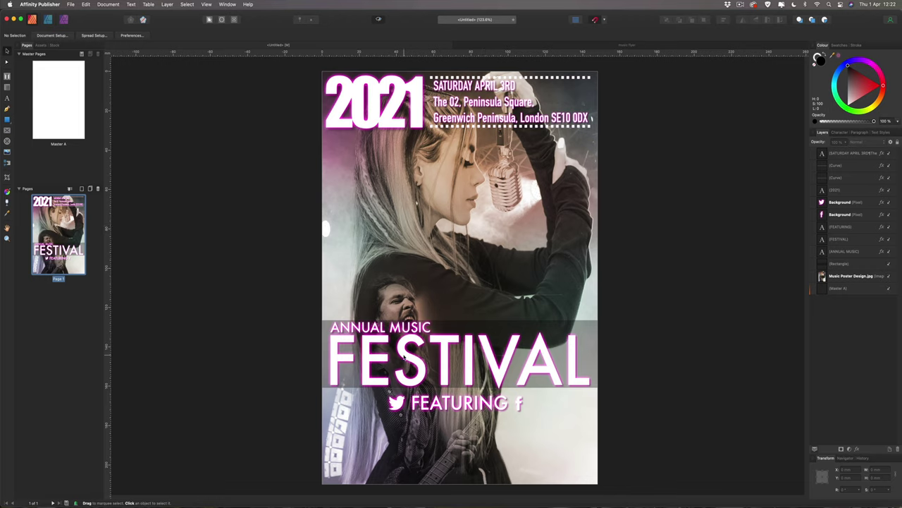
left_click(372, 328)
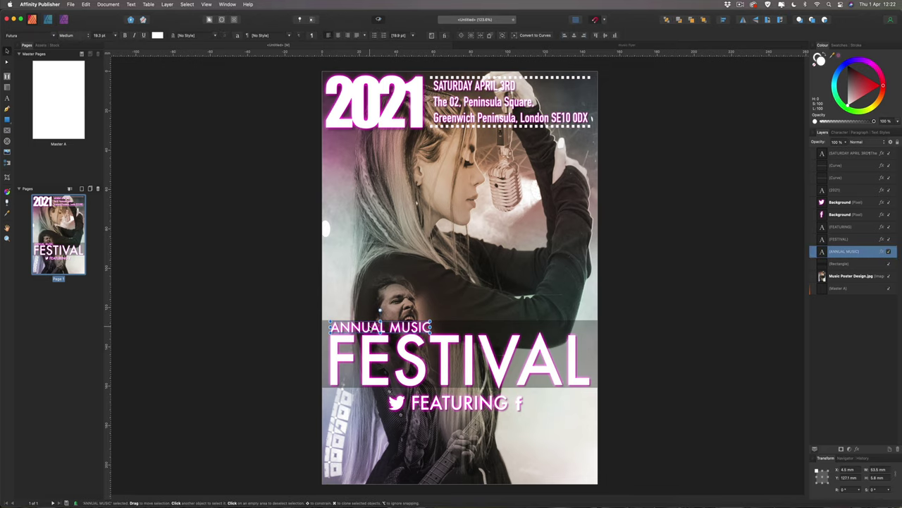
key("super+j")
left_click_drag(372, 328, 366, 428)
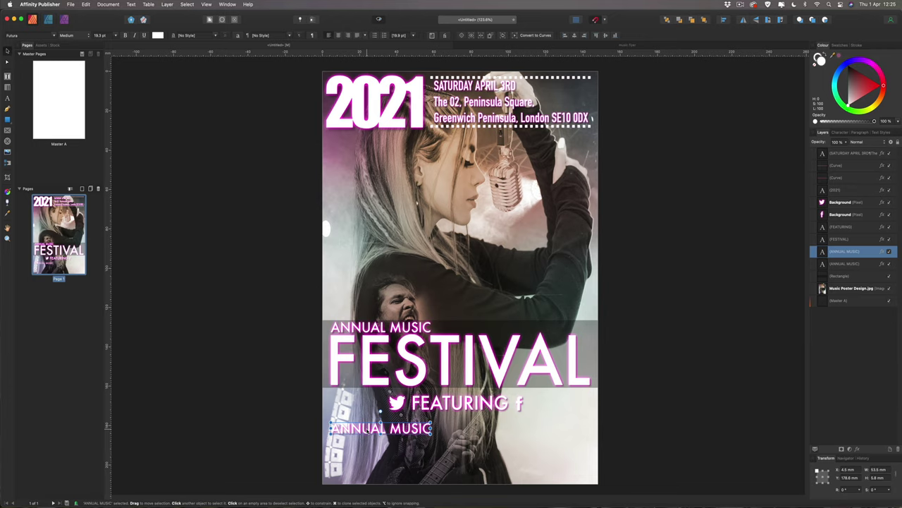
Change the duplicated text to ARTIST NAME and scale it down to about 25 mm wide.
triple_click(367, 428)
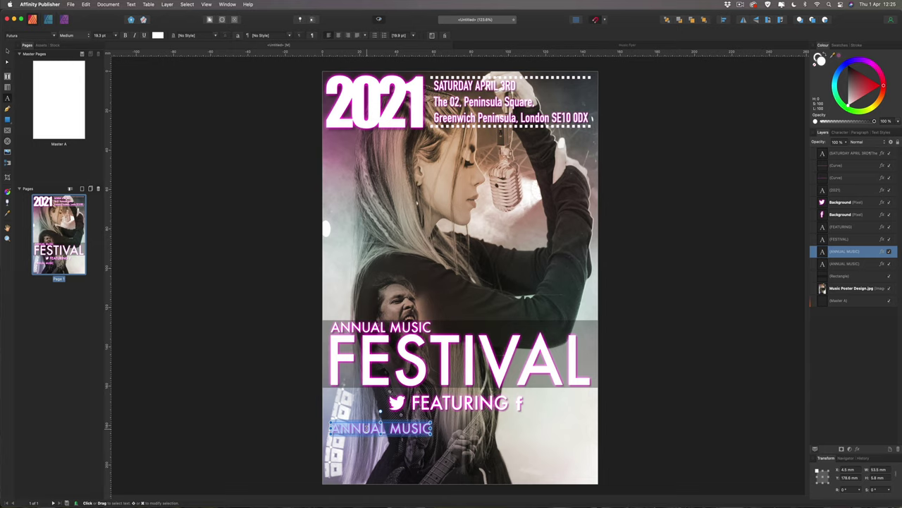
type("ARTIST")
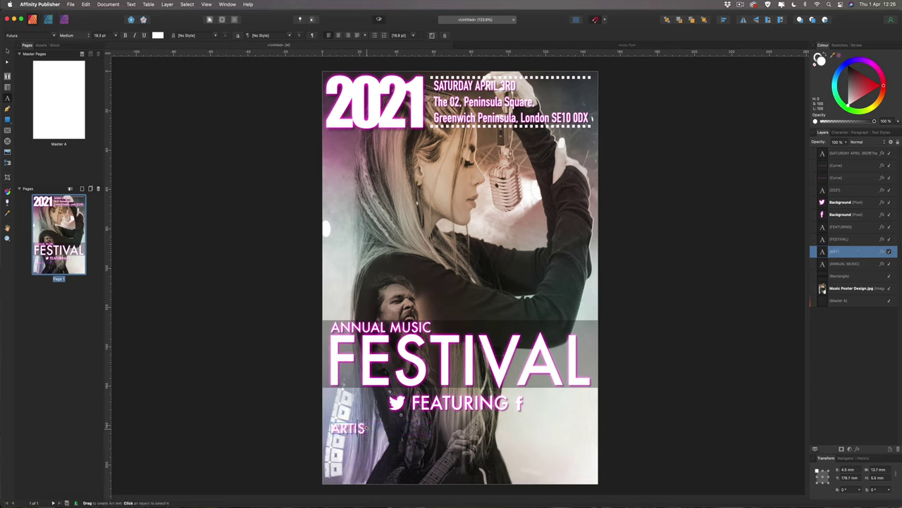
type(" NAME")
key("Escape")
left_click(7, 52)
left_click_drag(416, 434, 378, 423)
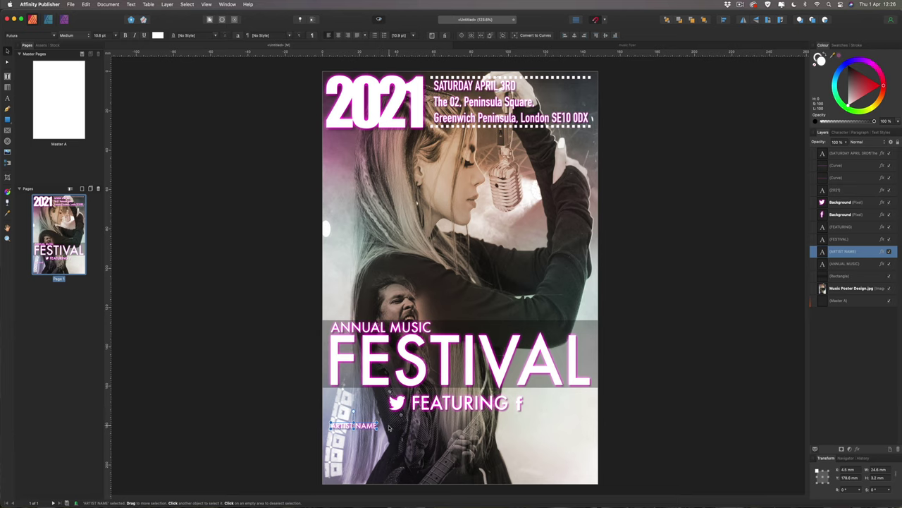
Reduce the Outer Glow radius in the ARTIST NAME text's layer effects.
key("super+1")
scroll(389, 426, "down", 5)
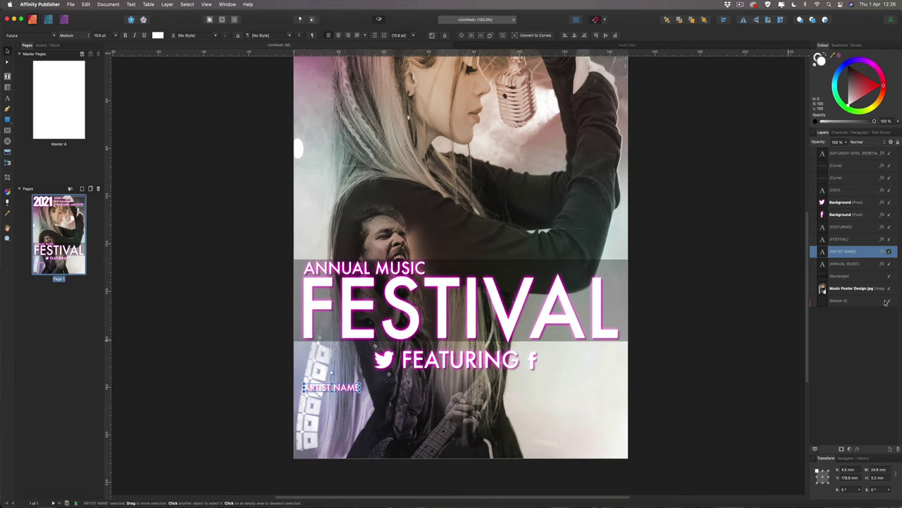
left_click(881, 252)
left_click(622, 215)
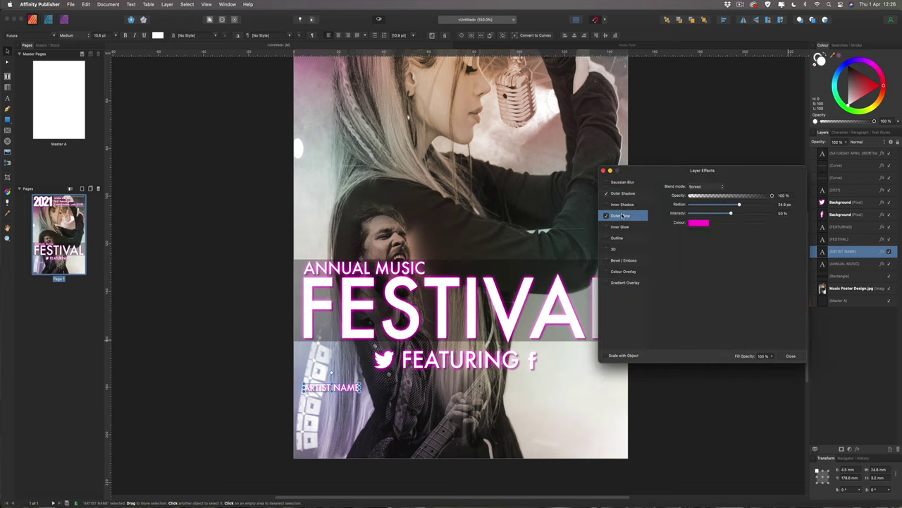
mouse_move(740, 204)
left_mouse_down()
mouse_move(714, 206)
mouse_move(722, 205)
left_mouse_up()
Set the ARTIST NAME text's Outer Shadow radius and offset to 4 px each, and close the layer effects.
left_click(621, 193)
left_click(781, 205)
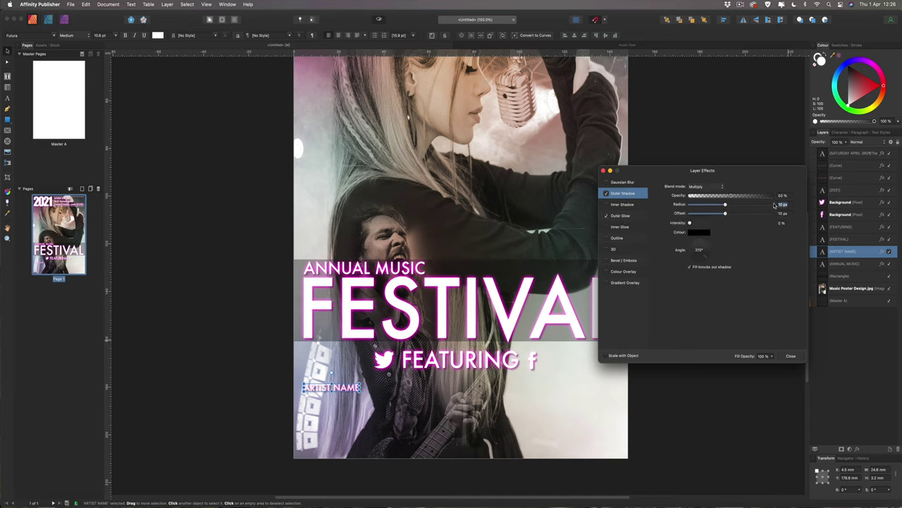
type("4")
key("Return")
left_click(780, 213)
type("4")
key("Return")
left_click(792, 356)
left_click(746, 278)
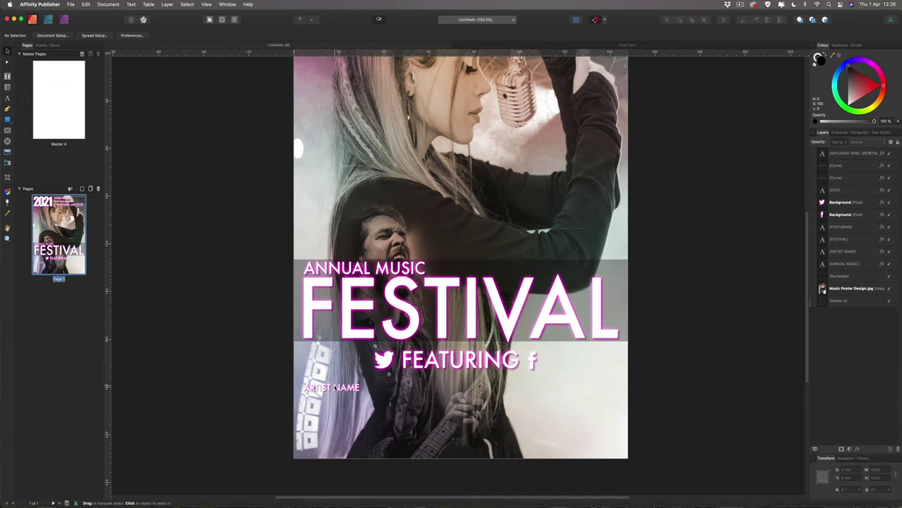
Shift the ARTIST NAME text slightly to about Y 178.4 mm and duplicate it.
left_click(338, 387)
mouse_move(338, 387)
left_mouse_down()
mouse_move(334, 343)
mouse_move(334, 388)
left_mouse_up()
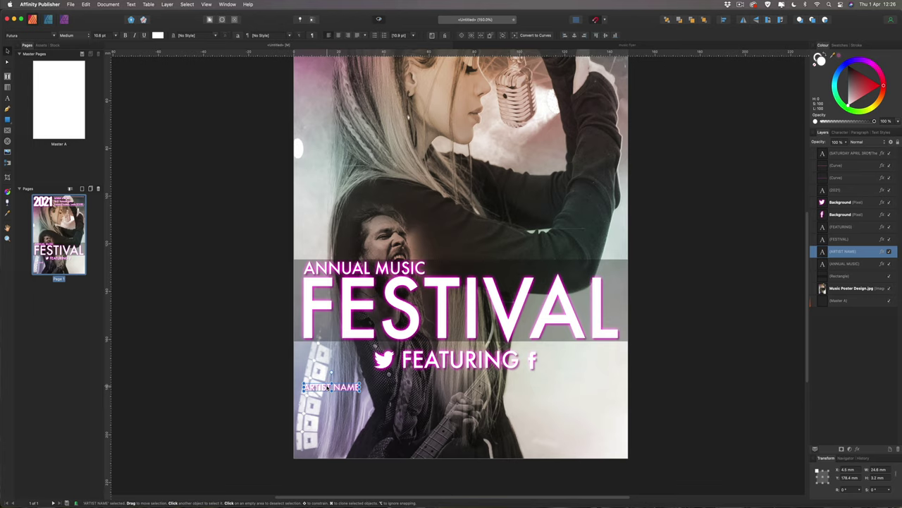
key("super+j")
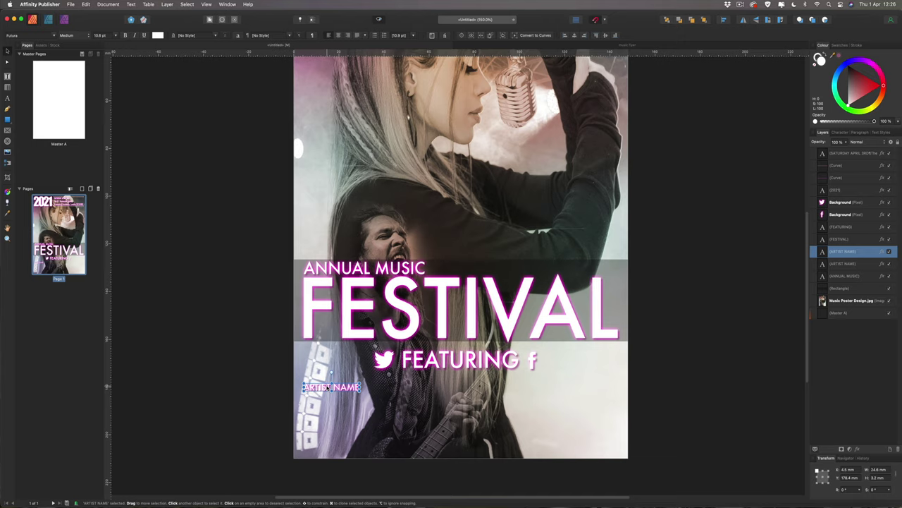
Duplicate the ARTIST NAME text two more times and select all four copies.
key("super+j")
key("super+j")
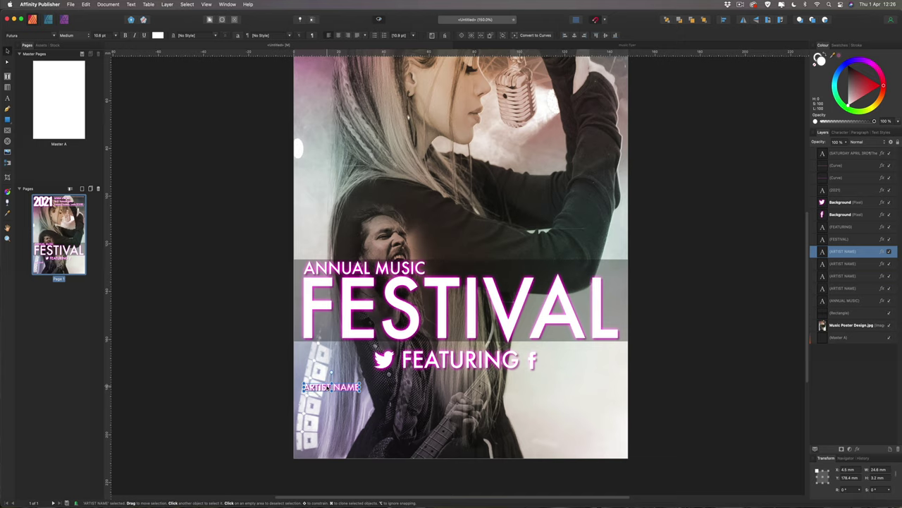
left_click(839, 263, "shift")
left_click(839, 276, "shift")
left_click(839, 288, "shift")
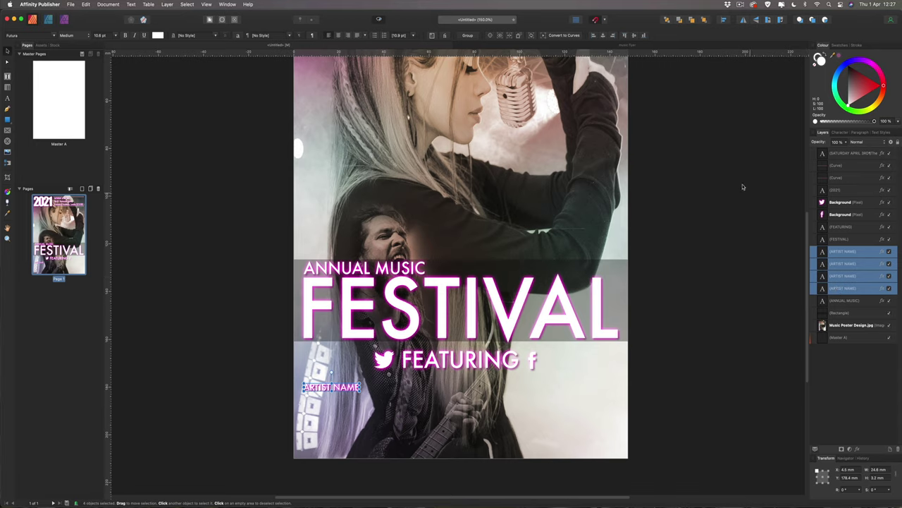
Space the four ARTIST NAME texts horizontally with 13.4 mm gaps and raise the row to about Y 176.7 mm.
left_click(724, 21)
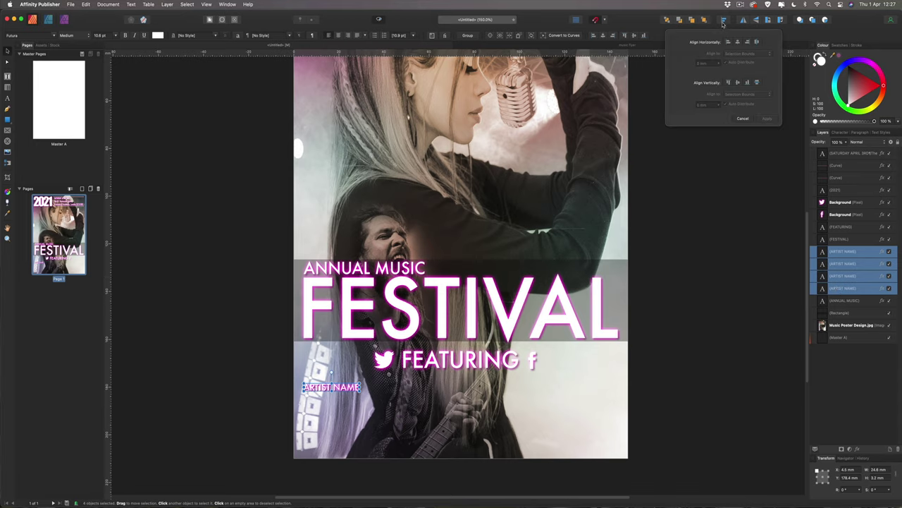
left_click(757, 43)
left_click(726, 63)
left_click(718, 63)
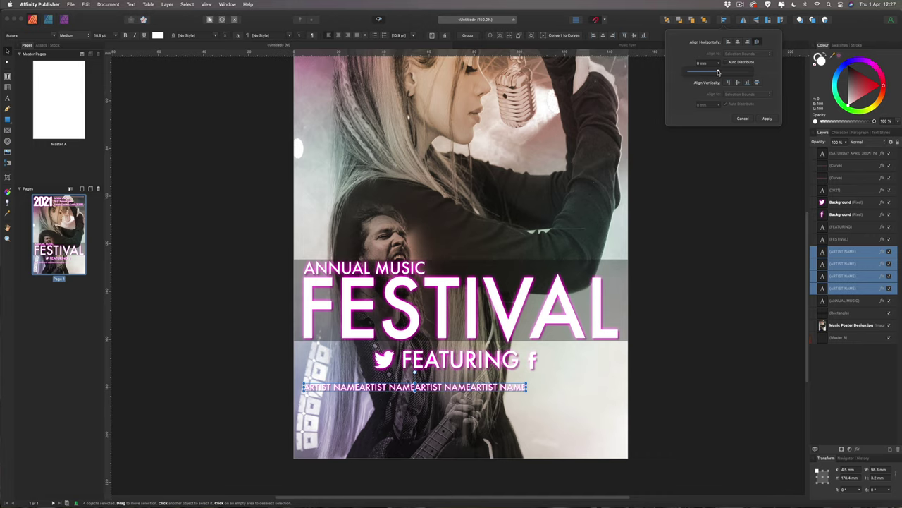
left_click_drag(718, 72, 727, 73)
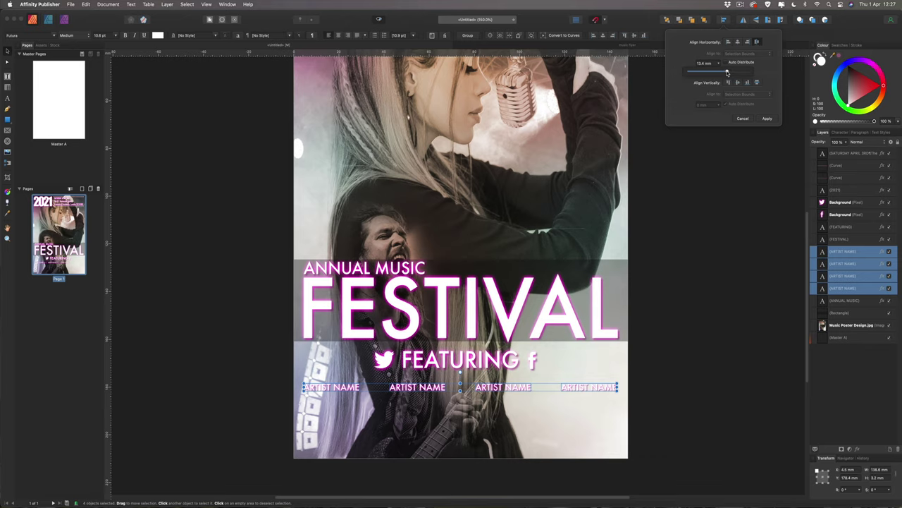
left_click(765, 119)
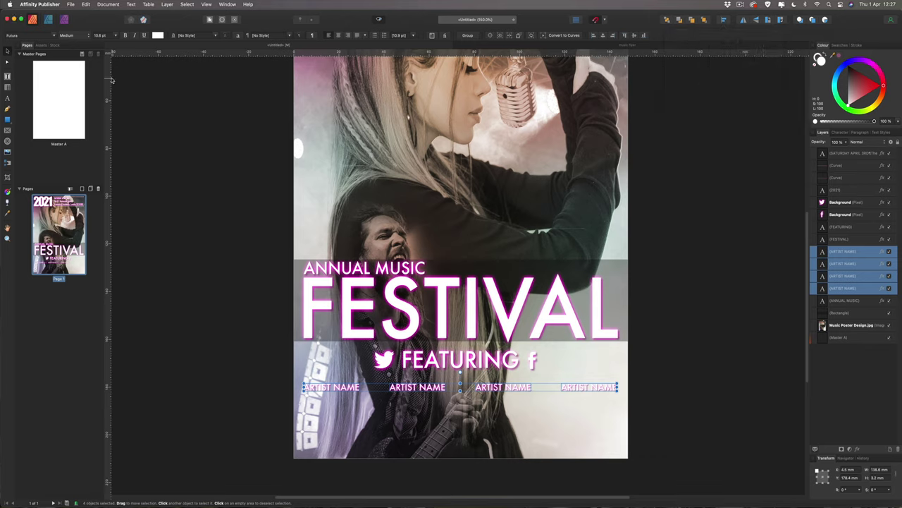
mouse_move(505, 388)
left_mouse_down()
mouse_move(491, 396)
mouse_move(503, 383)
left_mouse_up()
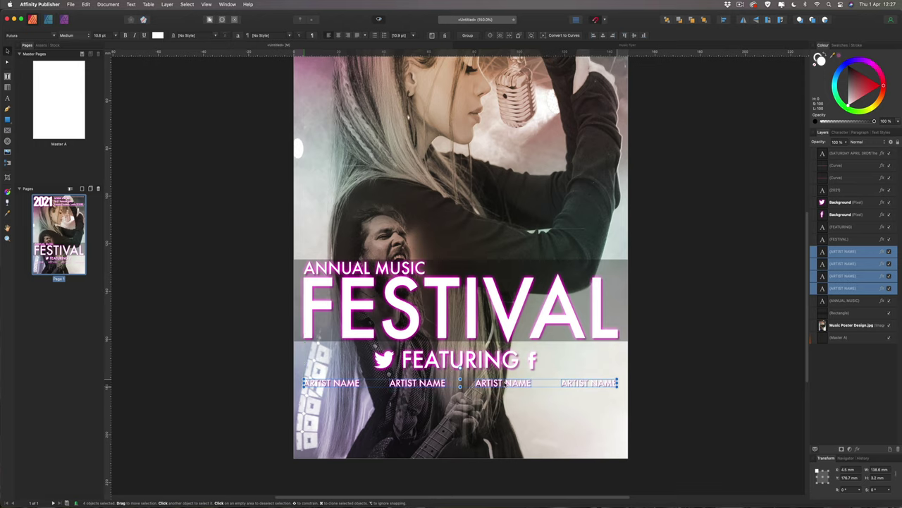
Copy the ARTIST NAME row twice below itself, with one copy at about Y 192 mm and another midway at 184.4 mm.
key("super+c")
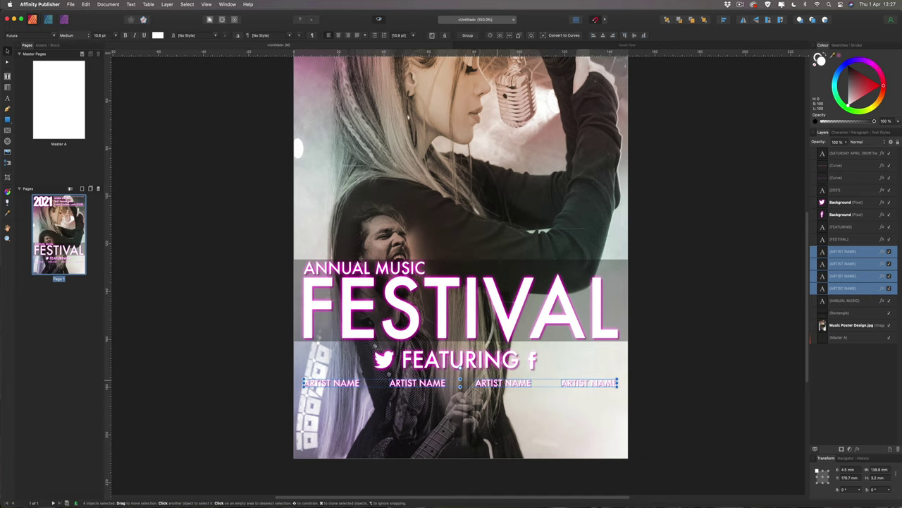
key("super+v")
left_click_drag(460, 385, 461, 420)
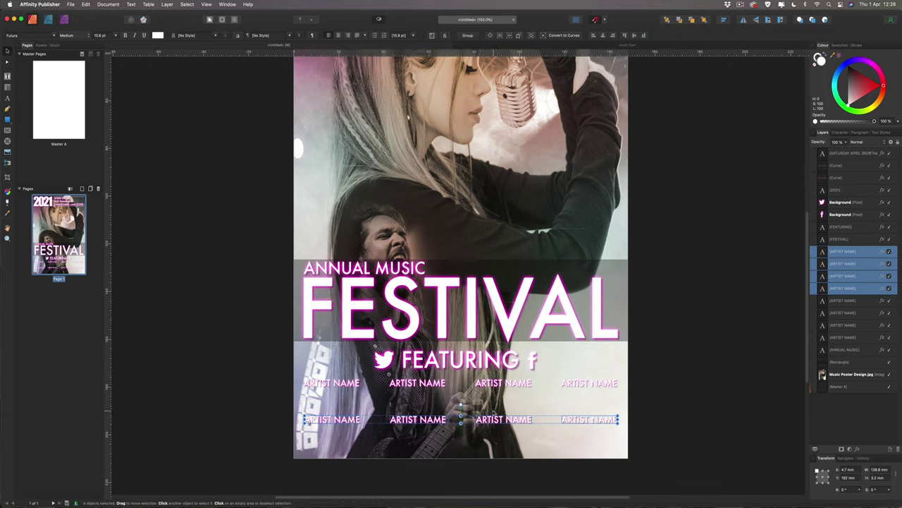
left_click_drag(494, 413, 496, 395)
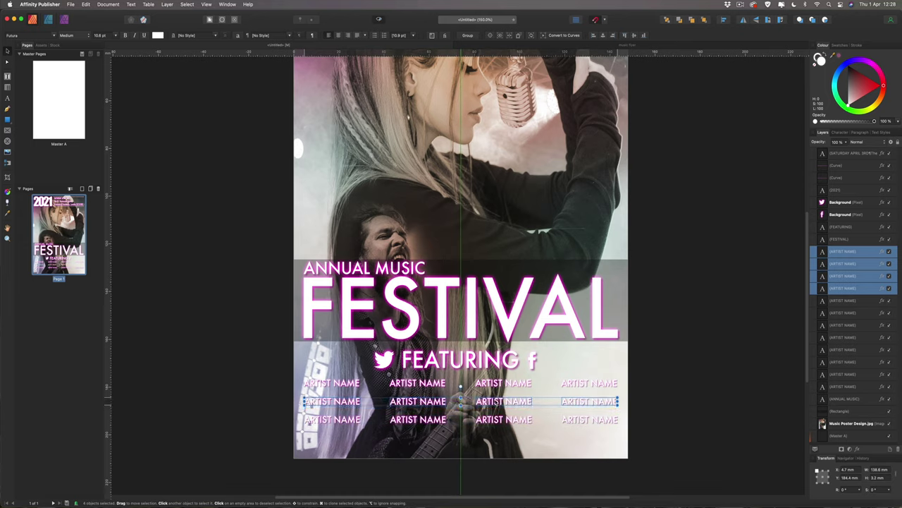
Delete the last ARTIST NAME of the middle row and centre its remaining three names horizontally on the page.
left_click(573, 403)
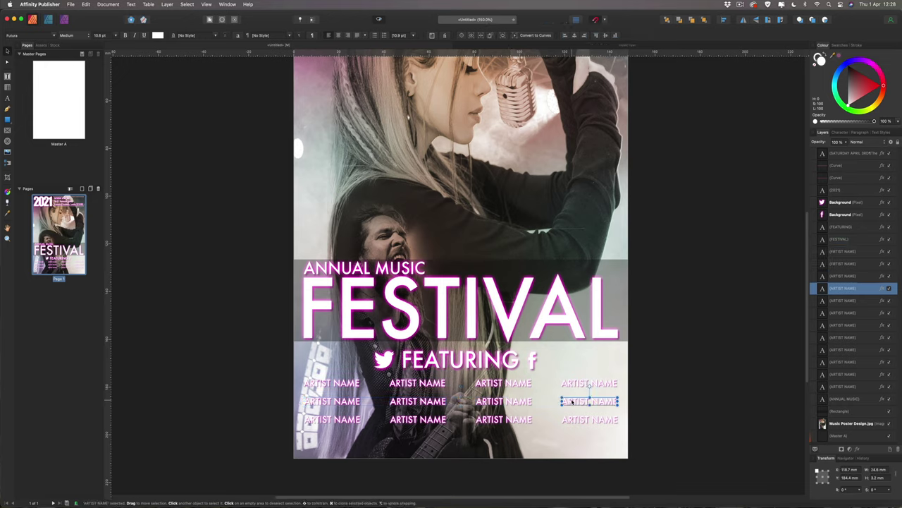
key("Delete")
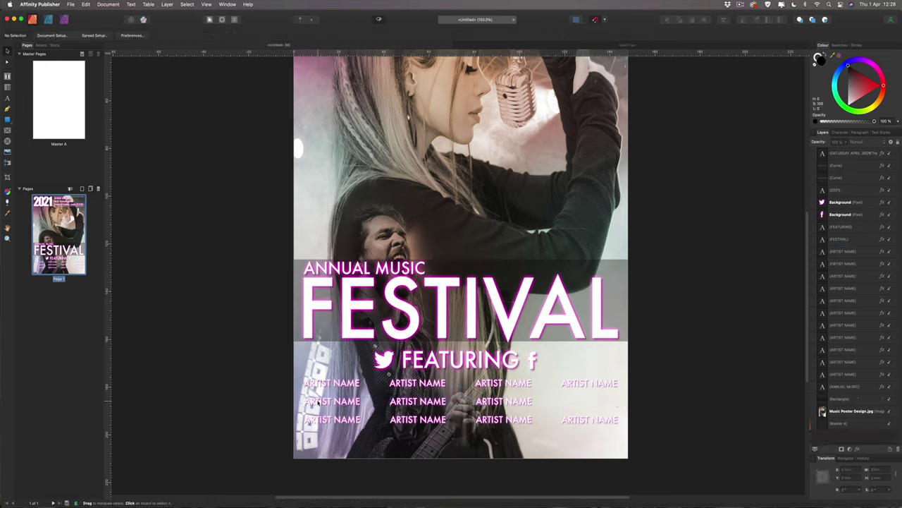
left_click(318, 402)
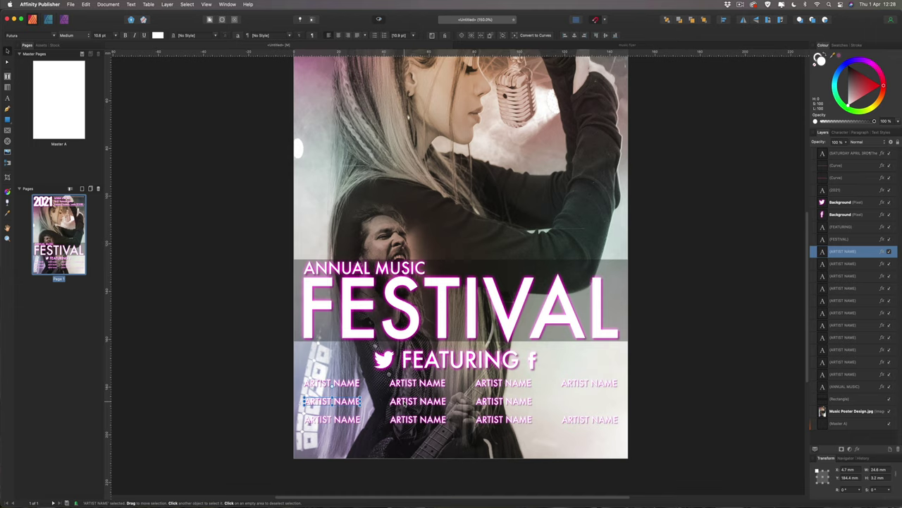
left_click(423, 401, "shift")
left_click(503, 402, "shift")
left_click_drag(430, 401, 461, 401)
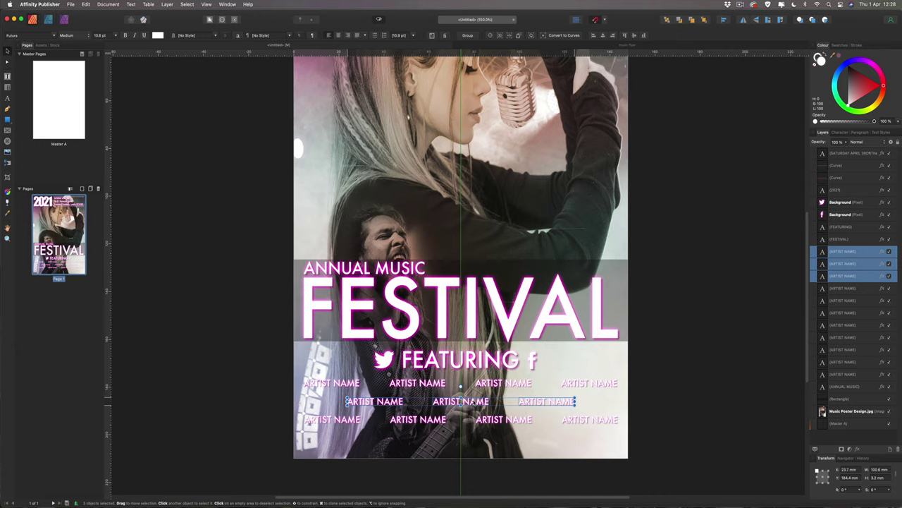
left_click_drag(462, 401, 461, 402)
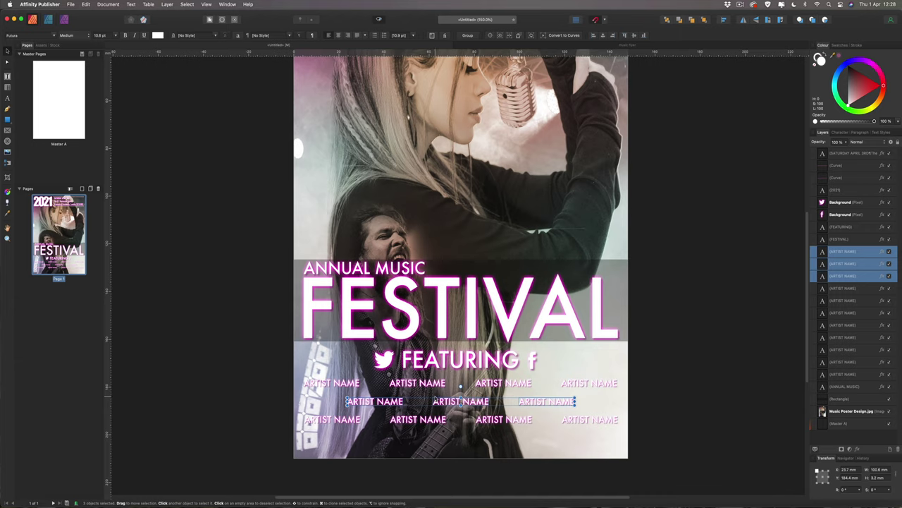
Duplicate the centred three-name row and place the copy as a fourth row at about Y 200.9 mm.
key("super+j")
left_click_drag(447, 404, 449, 440)
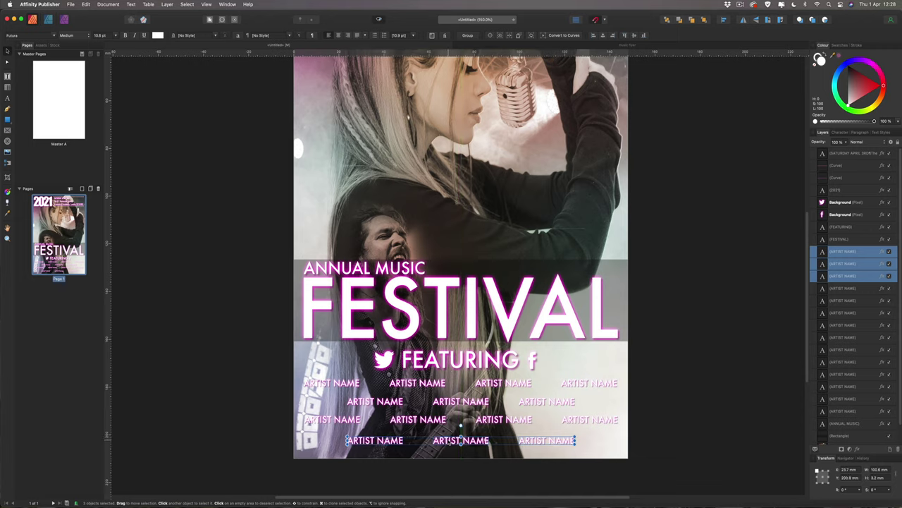
left_click(691, 389)
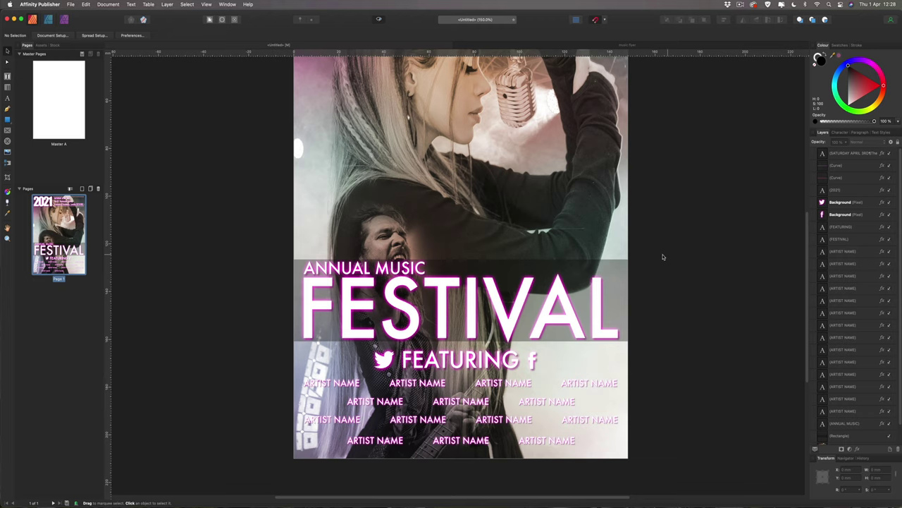
Select all the ARTIST NAME text layers in the four rows together.
scroll(700, 254, "down", 2)
scroll(699, 254, "down", 2)
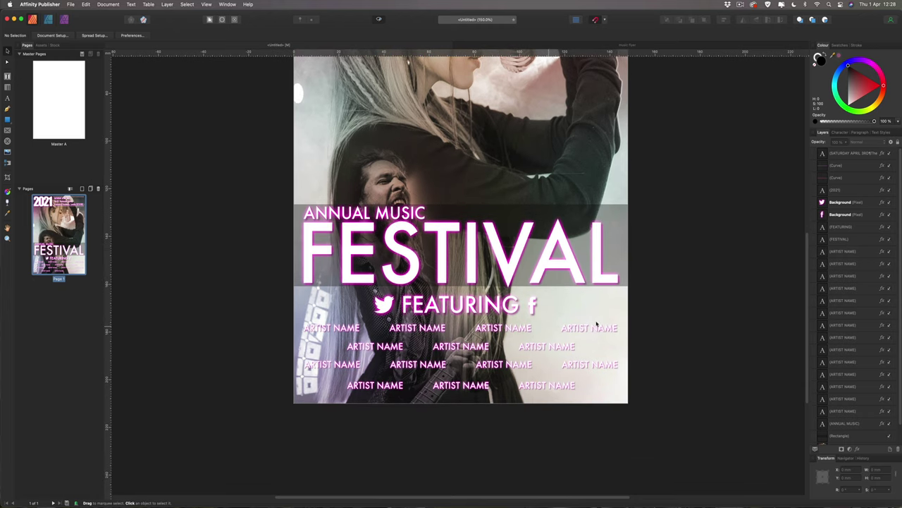
left_click(842, 252)
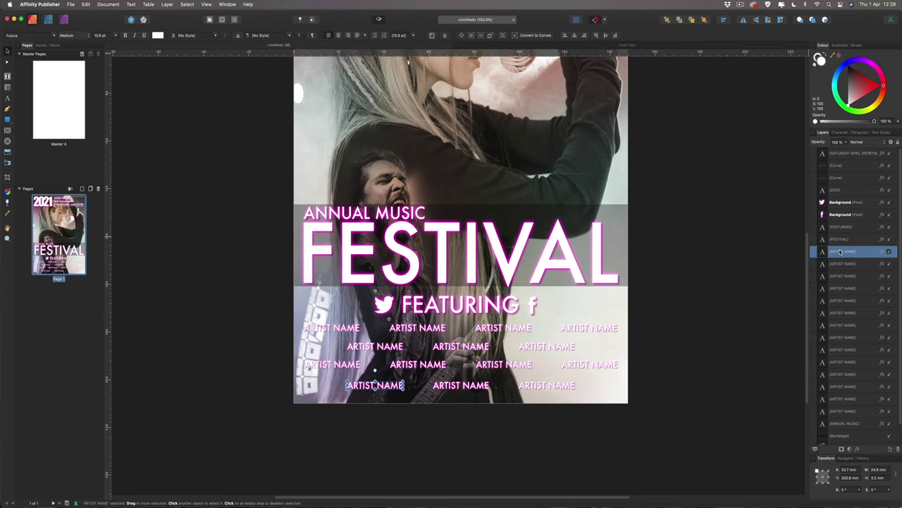
scroll(840, 252, "down", 1)
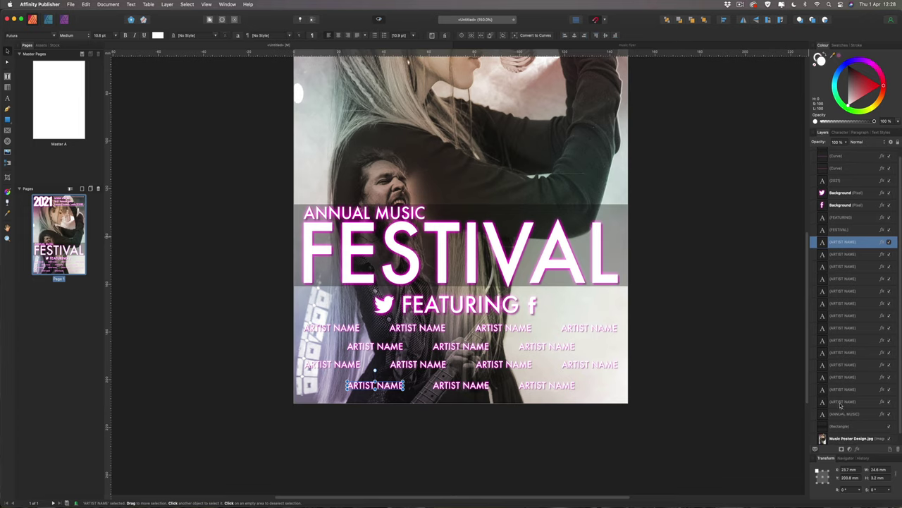
left_click(841, 401, "shift")
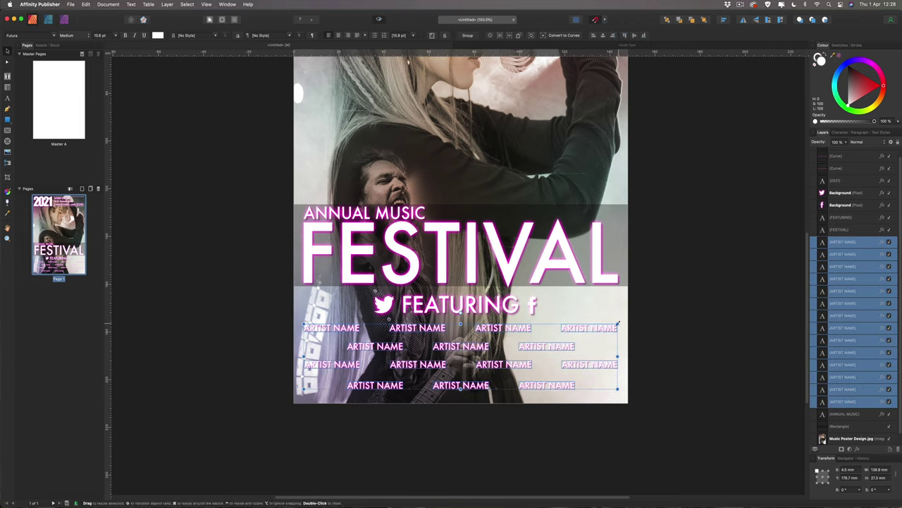
left_click_drag(620, 322, 591, 326)
key("super+z")
key("super+z")
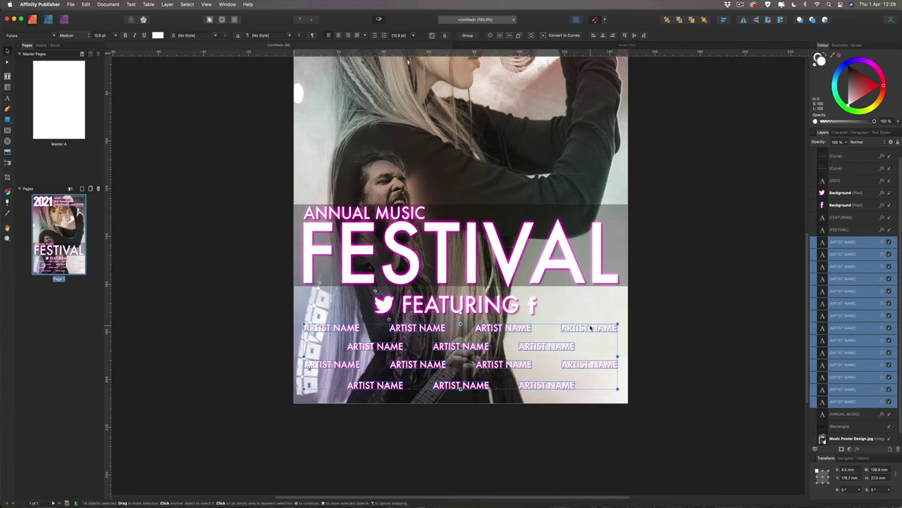
Move the whole ARTIST NAME block down to about Y 179.3 mm, keeping it centred on the page.
left_click_drag(512, 330, 512, 337)
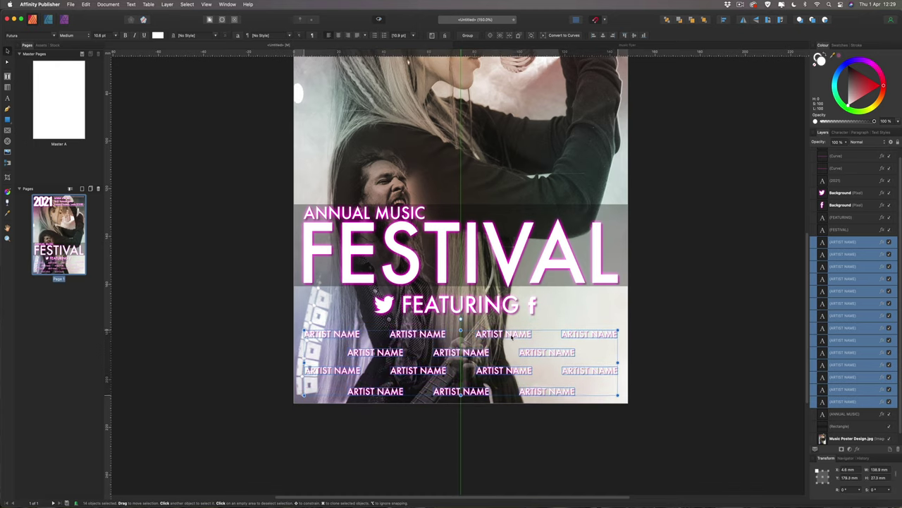
left_click(674, 322)
Shift the FEATURING text and both social icons together slightly right and down to centre the line above the artist names.
left_click(384, 305)
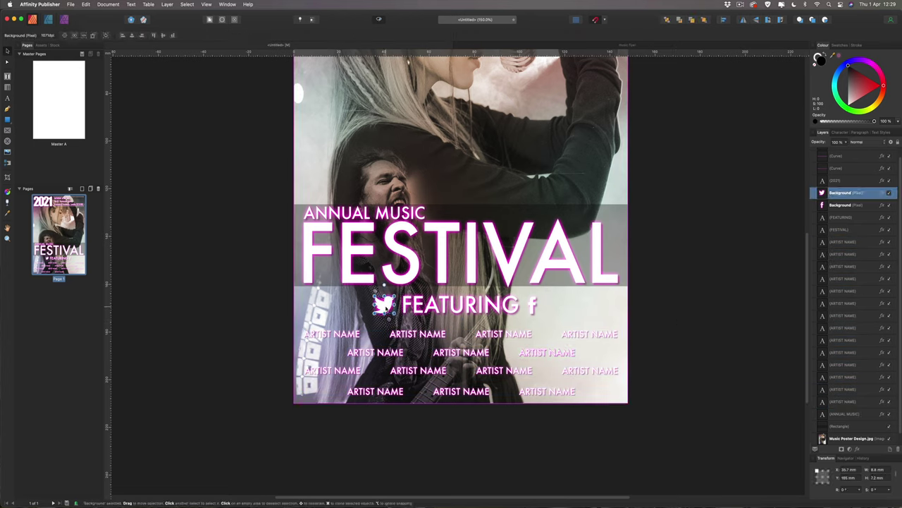
left_click(435, 307, "shift")
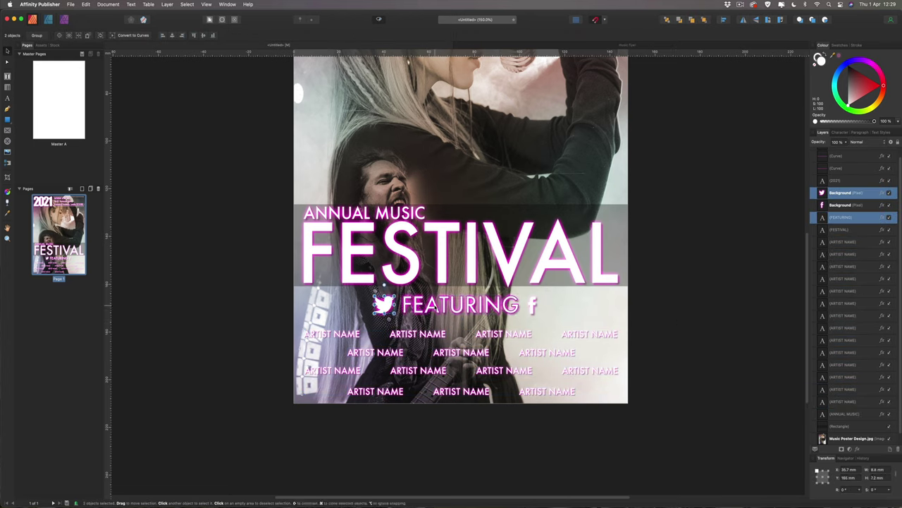
left_click(532, 305, "shift")
left_click_drag(497, 307, 504, 309)
left_click(669, 304)
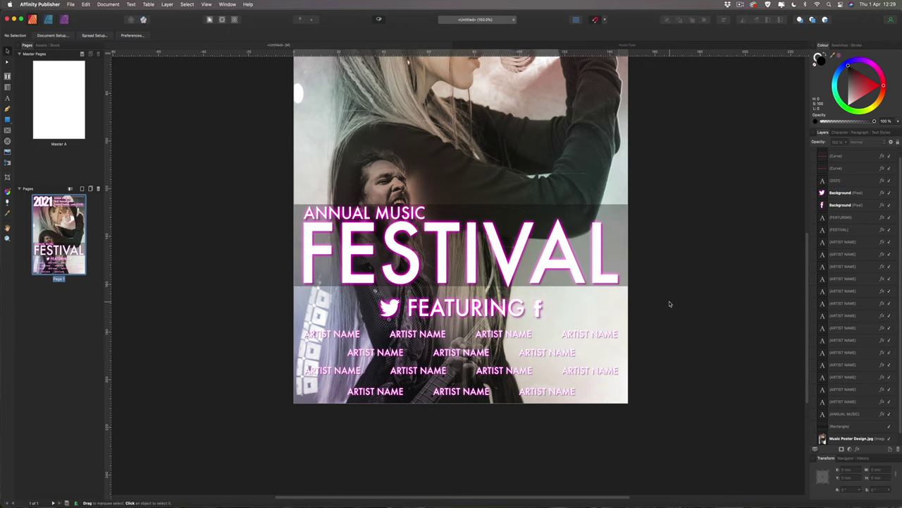
Draw a rectangle about 102 x 134 mm over the upper part of the poster.
key("super+0")
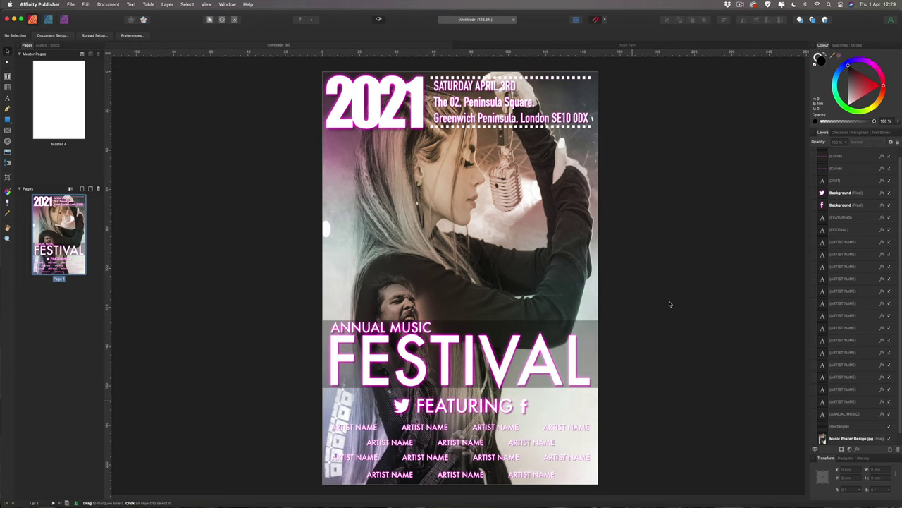
left_click(8, 120)
mouse_move(341, 337)
left_mouse_down()
mouse_move(520, 121)
mouse_move(548, 81)
mouse_move(531, 75)
left_mouse_up()
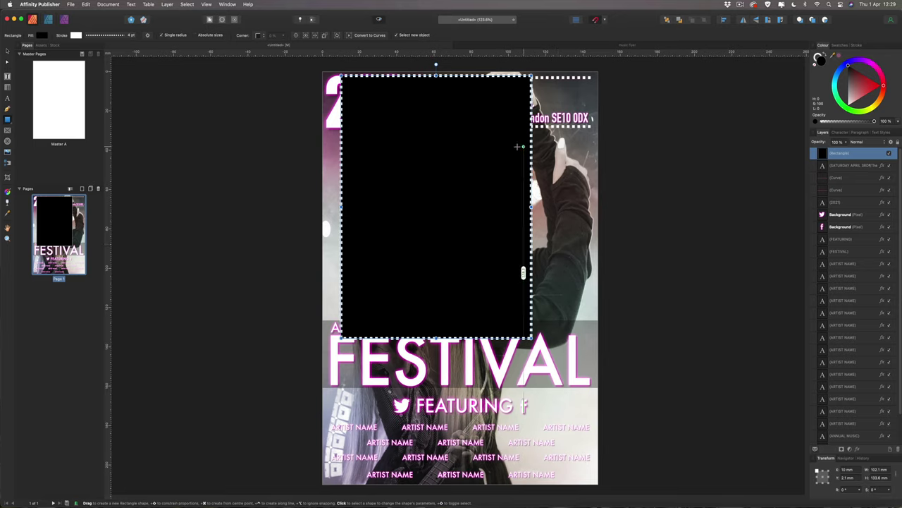
Change the rectangle's stroke style to a solid line and remove its fill.
left_click(103, 36)
left_click(97, 47)
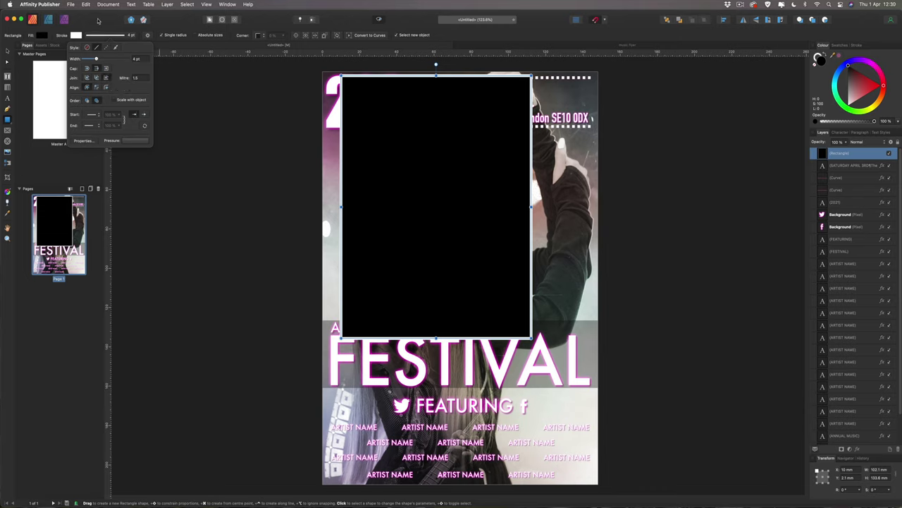
left_click(42, 35)
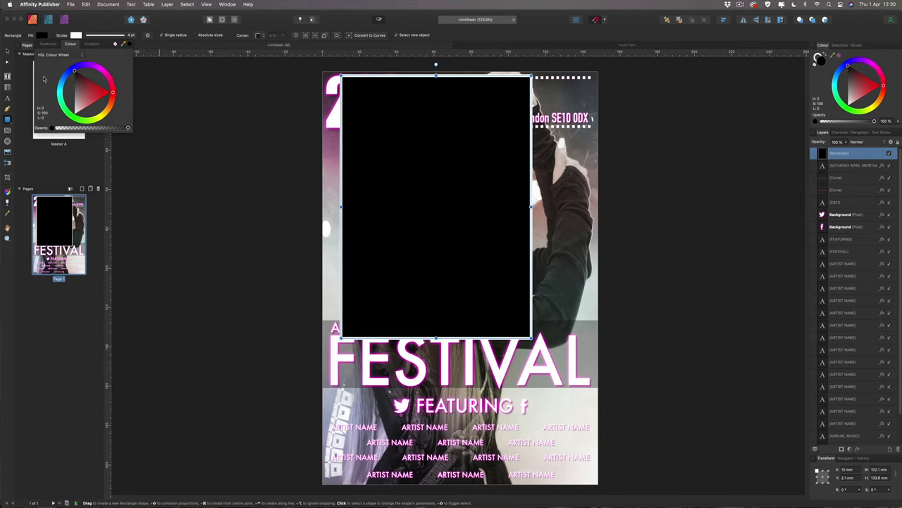
left_click(116, 43)
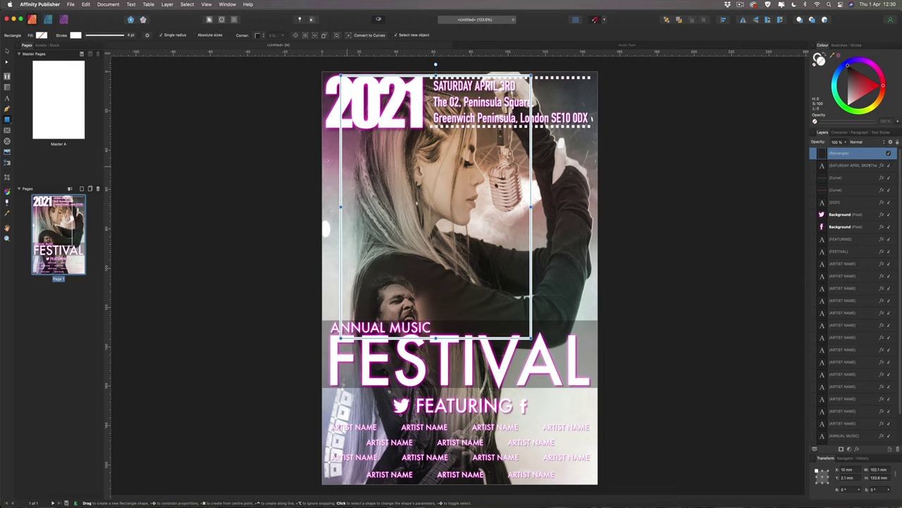
Move the rectangle frame to the middle of the poster and place its layer directly above the Music Poster Design.jpg image.
key("v")
left_click_drag(442, 178, 461, 255)
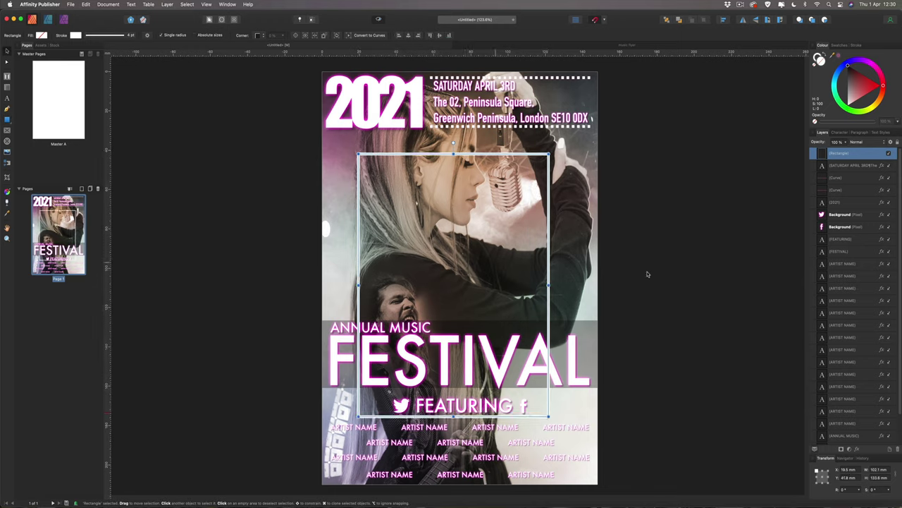
left_click_drag(823, 157, 815, 424)
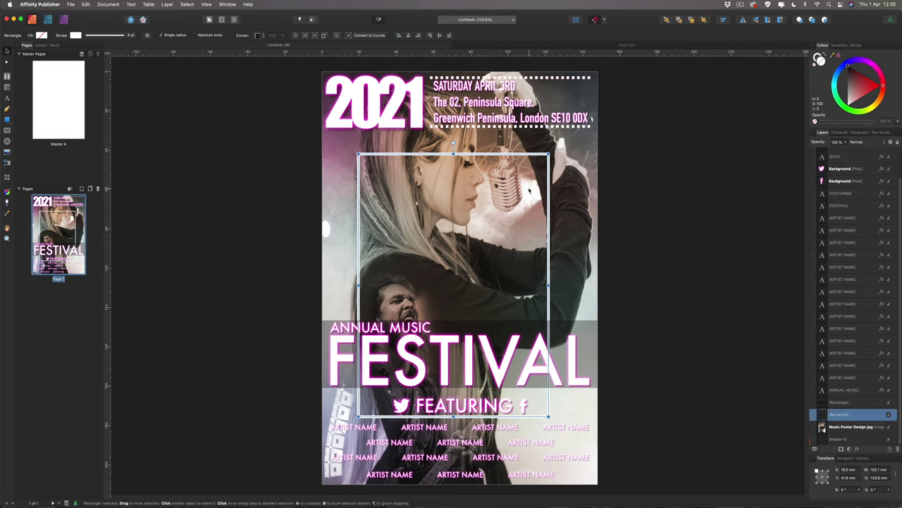
Rotate the rectangle frame clockwise to -16°.
left_click_drag(453, 143, 491, 145)
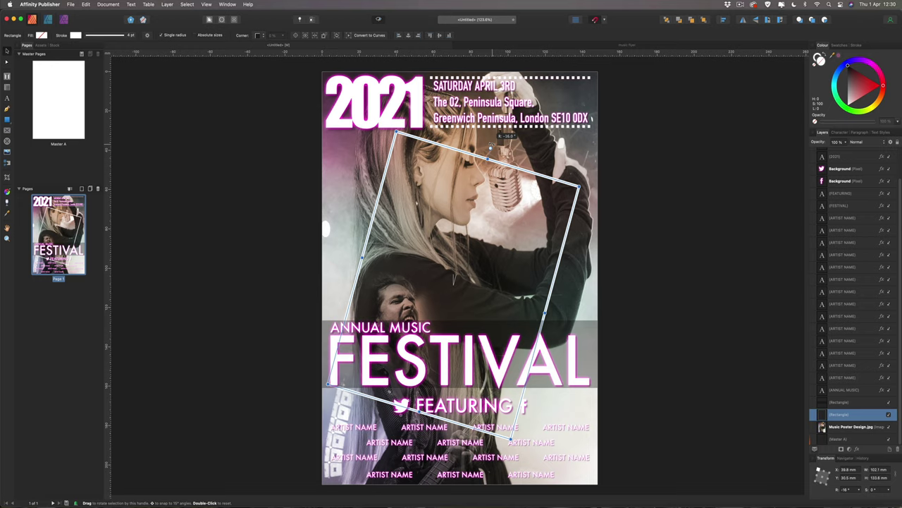
left_click_drag(491, 145, 491, 146)
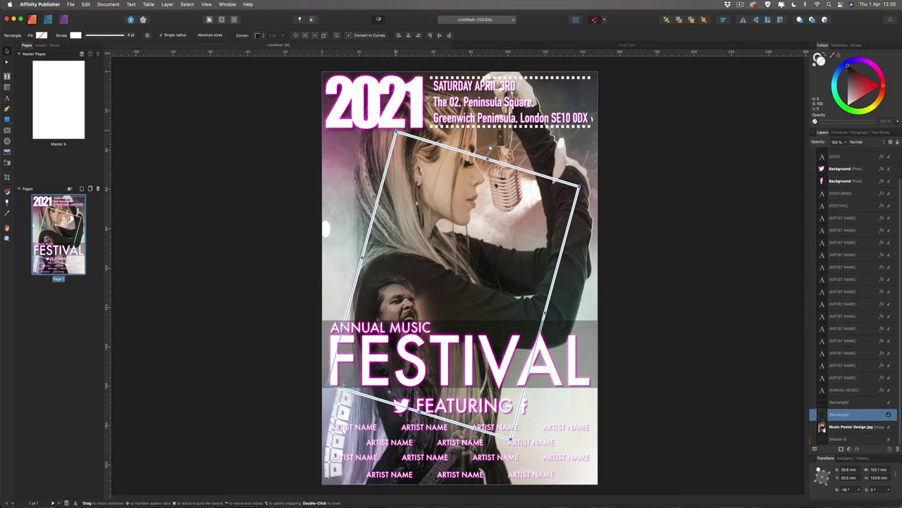
Resize the tilted frame to about 112 x 127 mm, spanning from the 2021 heading to the FESTIVAL title.
left_click_drag(395, 132, 385, 103)
left_click_drag(442, 167, 450, 143)
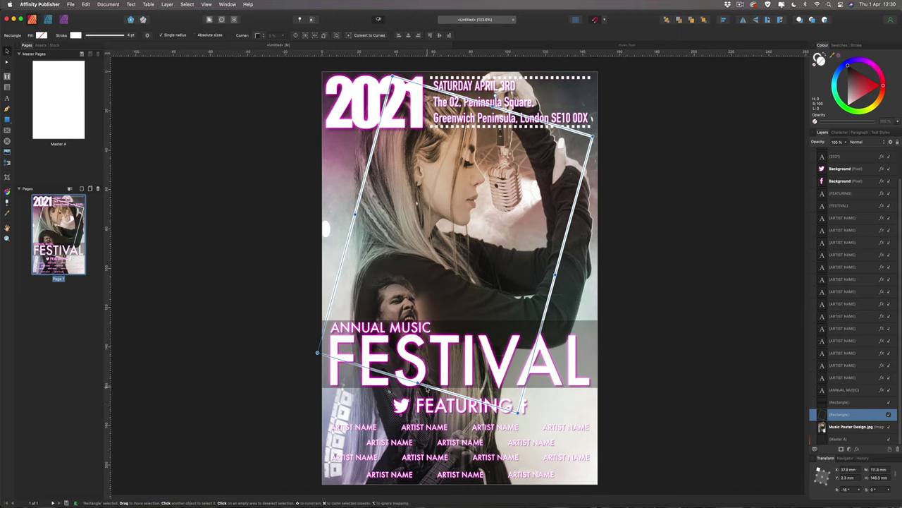
left_click_drag(418, 383, 431, 347)
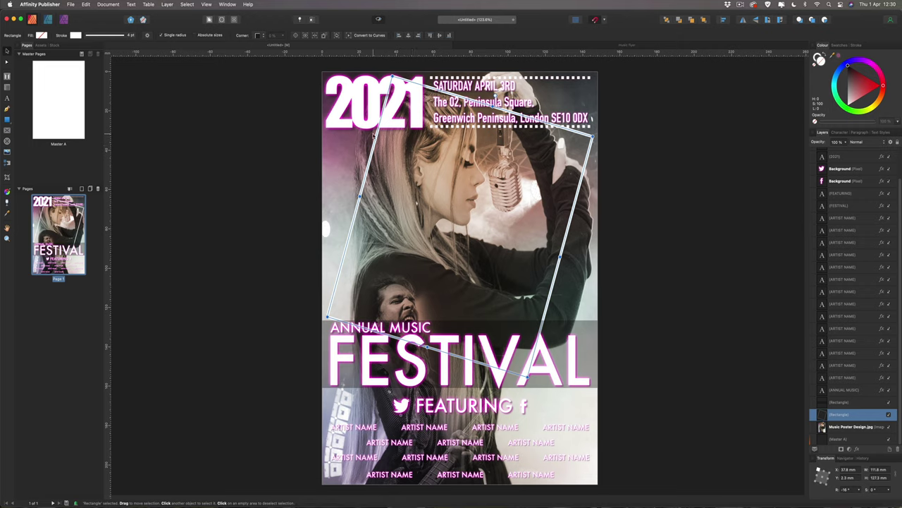
Apply an Outer Shadow effect with a 20 px radius and 20 px offset to the tilted frame.
left_click(857, 449)
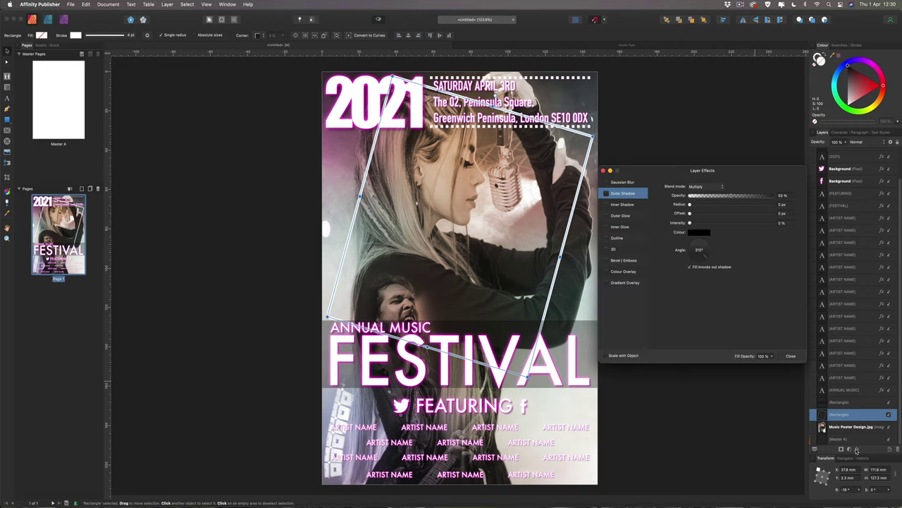
left_click(606, 193)
left_click(771, 205)
type("20")
key("Tab")
type("20")
key("Return")
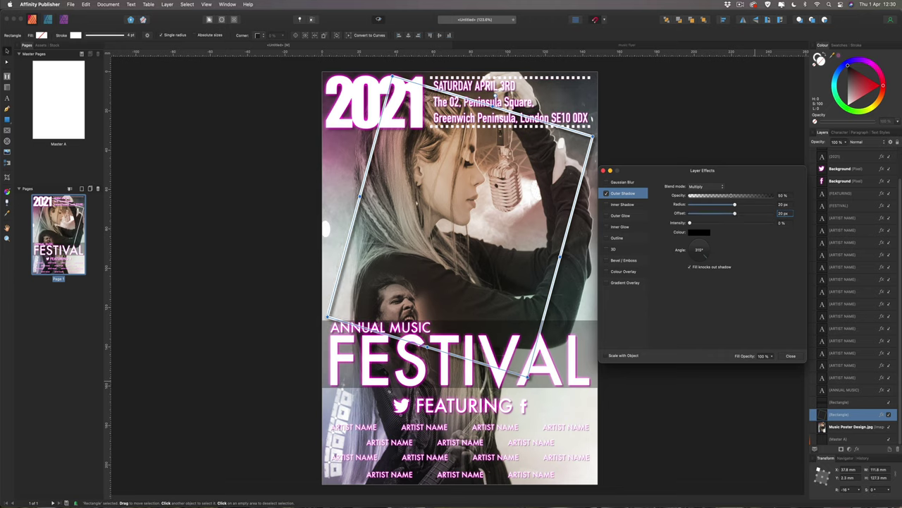
Set the frame's outer shadow radius and offset to 10 px and finish editing the layer effects.
left_click(771, 205)
type("10")
key("Tab")
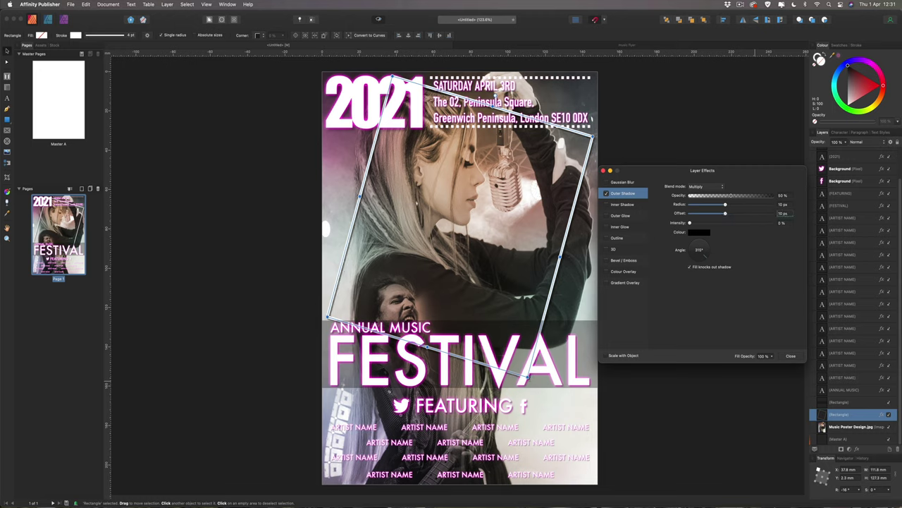
left_click(803, 358)
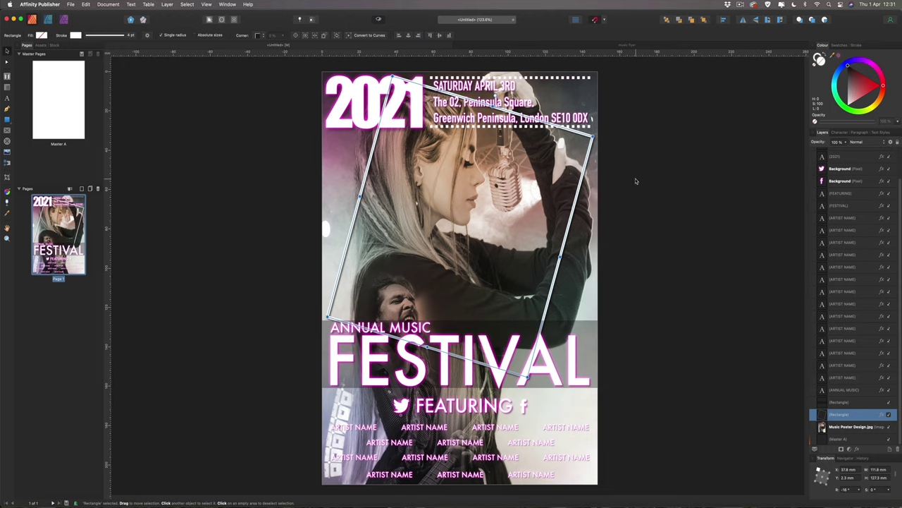
left_click(636, 182)
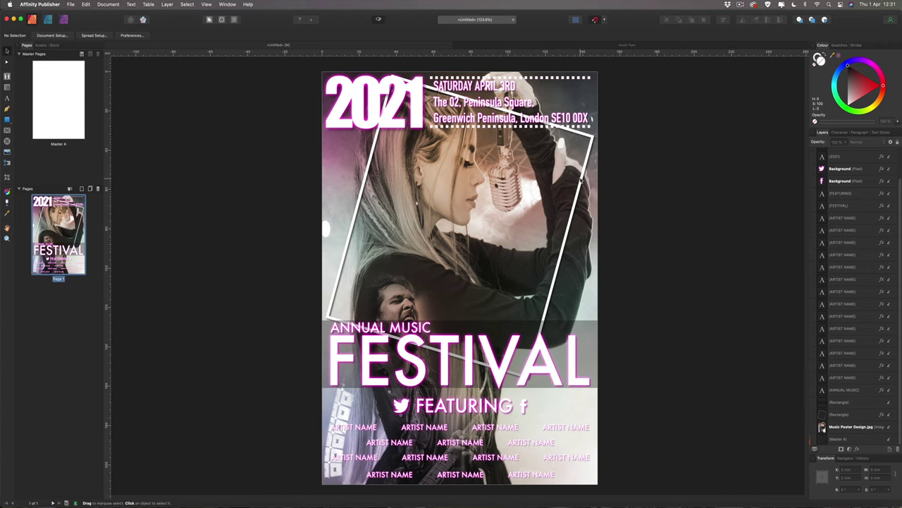
Duplicate the tilted frame and place the copy over the artist names, shortened to about 53 mm and rotated to about 6.4°.
left_click(581, 182)
key("super+j")
left_click_drag(493, 106, 434, 234)
left_click_drag(475, 260, 465, 413)
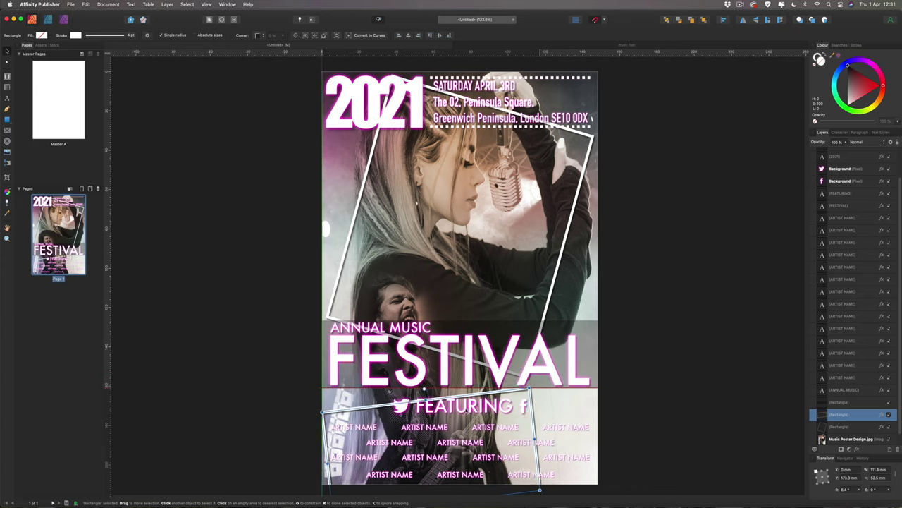
Tilt the lower frame slightly more, align its corner with the poster's edge and widen it to about 143 mm.
left_click_drag(322, 412, 320, 408)
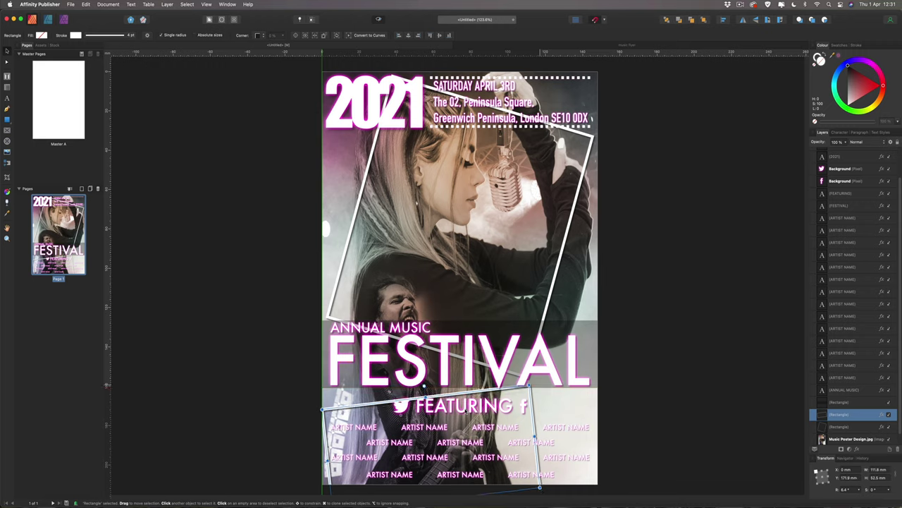
left_click_drag(322, 408, 328, 409)
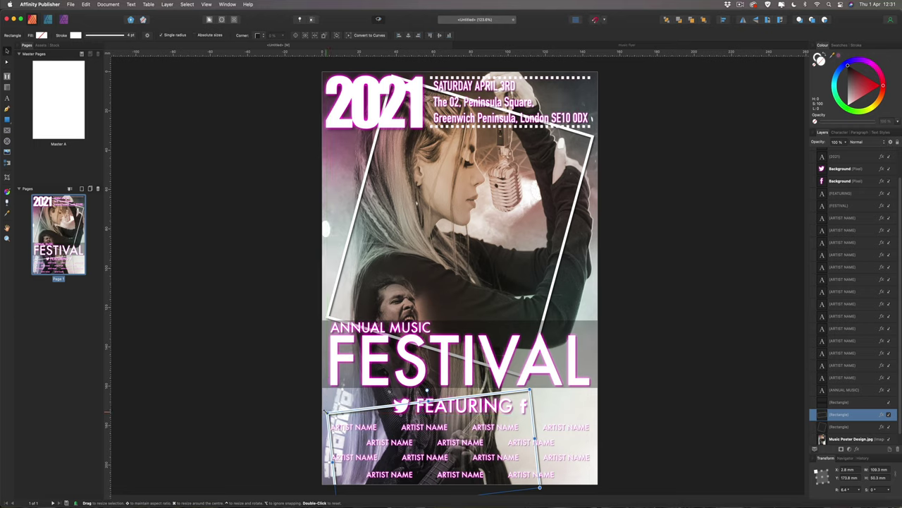
left_click_drag(326, 413, 323, 415)
mouse_move(425, 392)
left_mouse_down()
mouse_move(434, 382)
mouse_move(444, 403)
mouse_move(426, 404)
left_mouse_up()
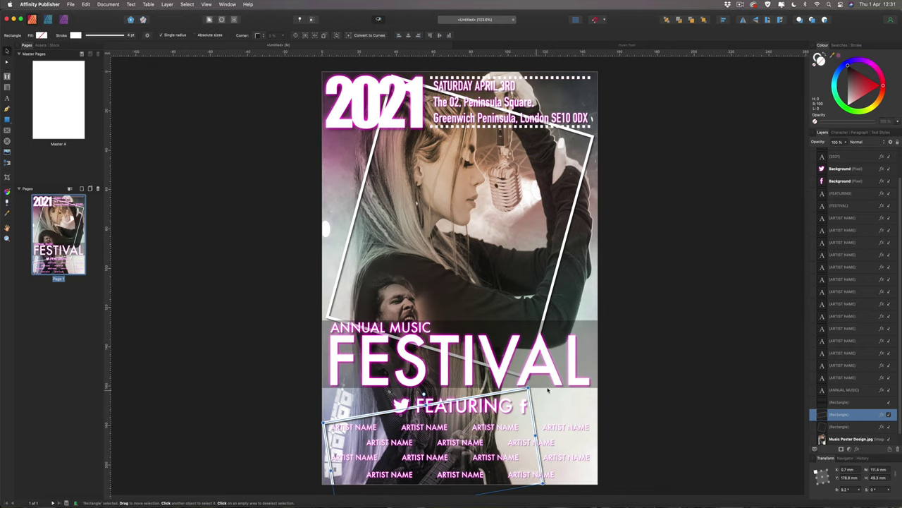
left_click_drag(543, 437, 599, 419)
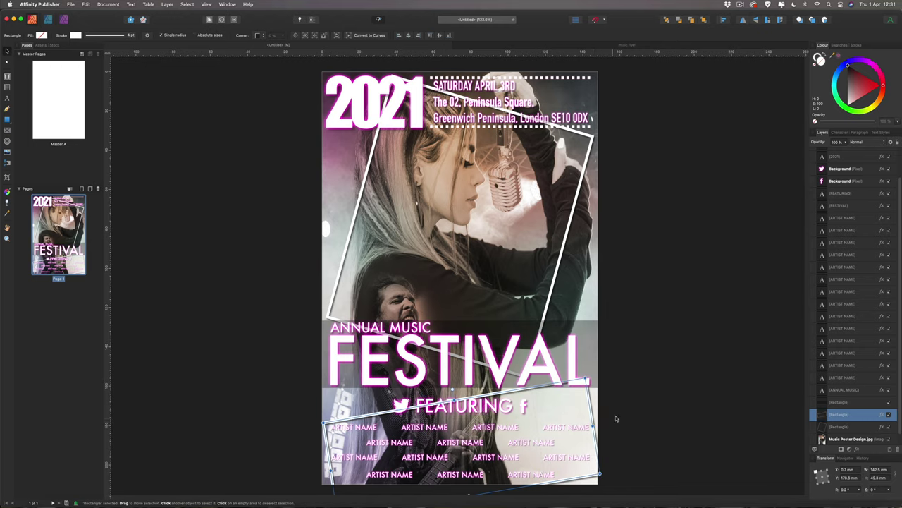
Stretch the lower frame to about 59 mm high, extending it below the page and raising its top edge above the FEATURING line.
scroll(616, 419, "down", 3)
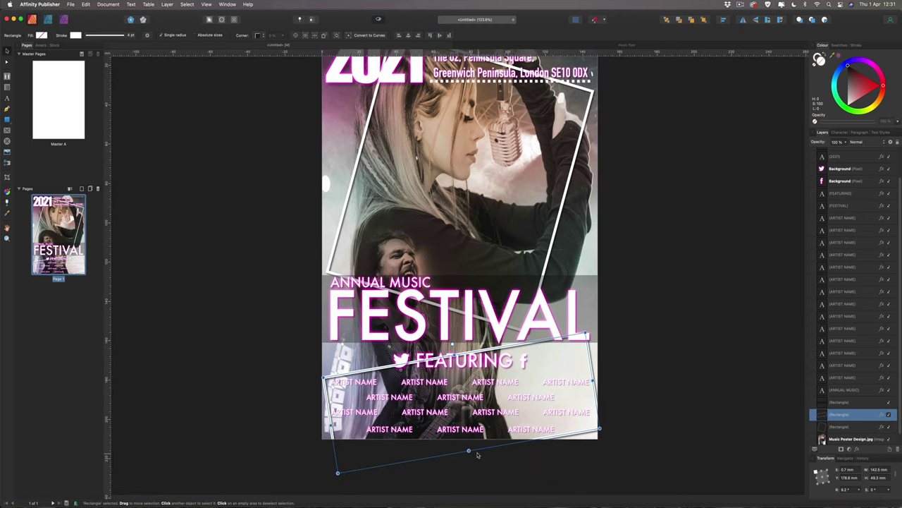
left_click_drag(468, 449, 468, 452)
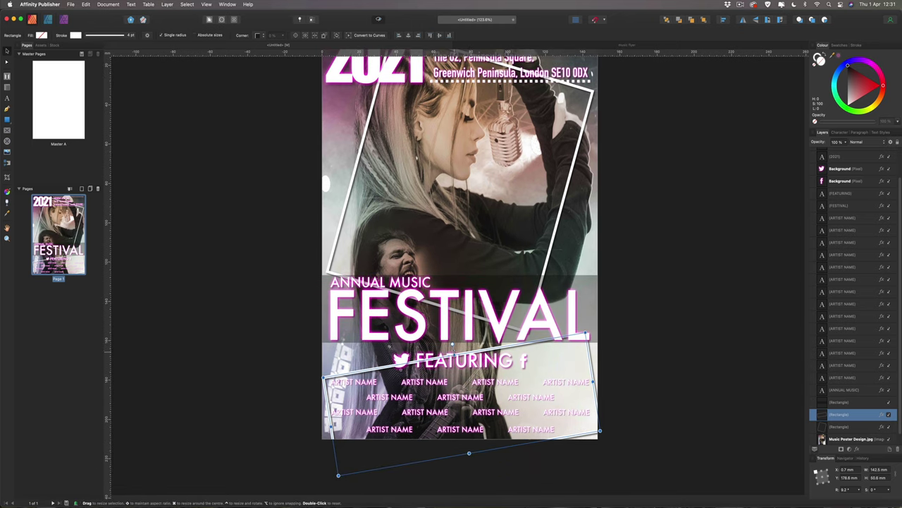
left_click_drag(453, 345, 452, 329)
left_click(656, 340)
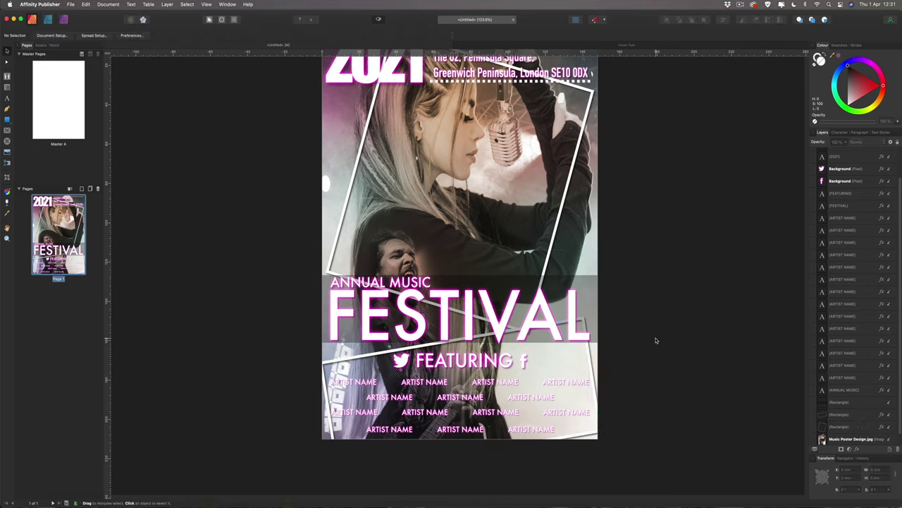
Flatten the lower frame's rotation to about 6.5°, nudge its left edge inward and view the poster at 100%.
left_click(354, 363)
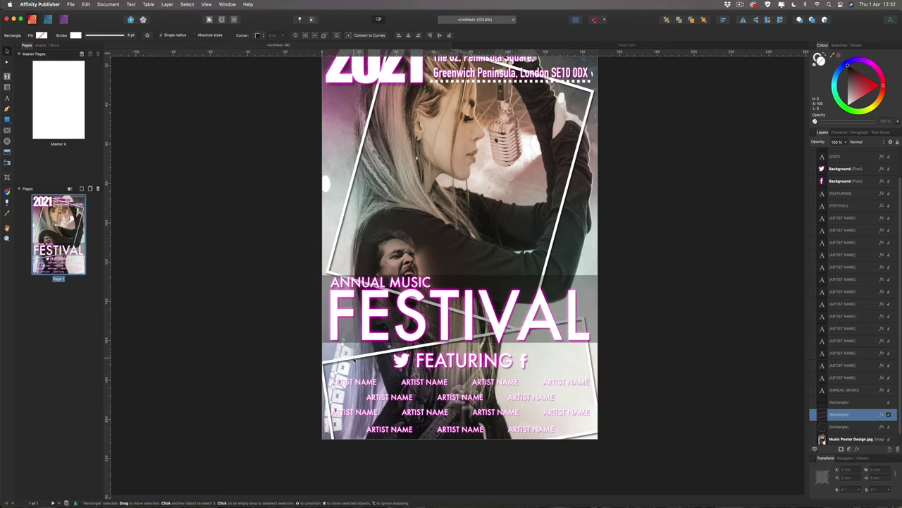
mouse_move(451, 329)
left_mouse_down()
mouse_move(454, 321)
mouse_move(453, 329)
left_mouse_up()
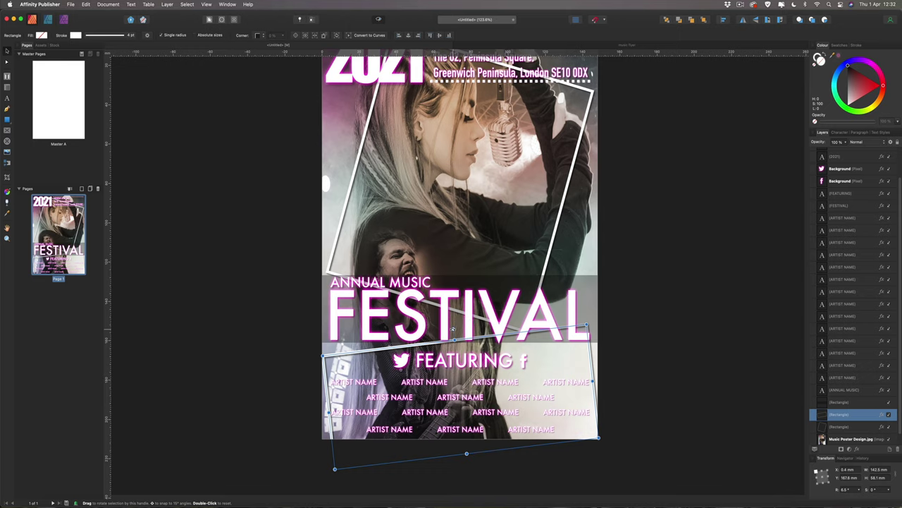
left_click_drag(329, 412, 330, 412)
left_click(279, 393)
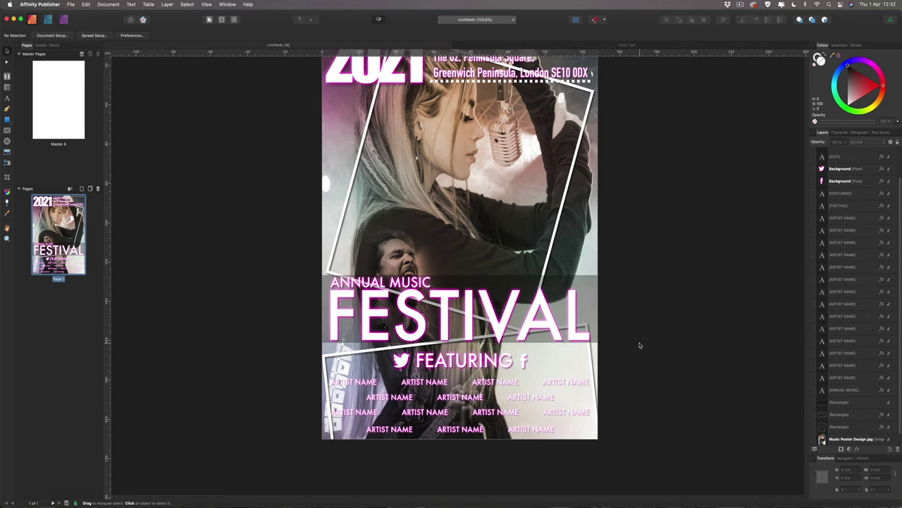
scroll(639, 345, "up", 3)
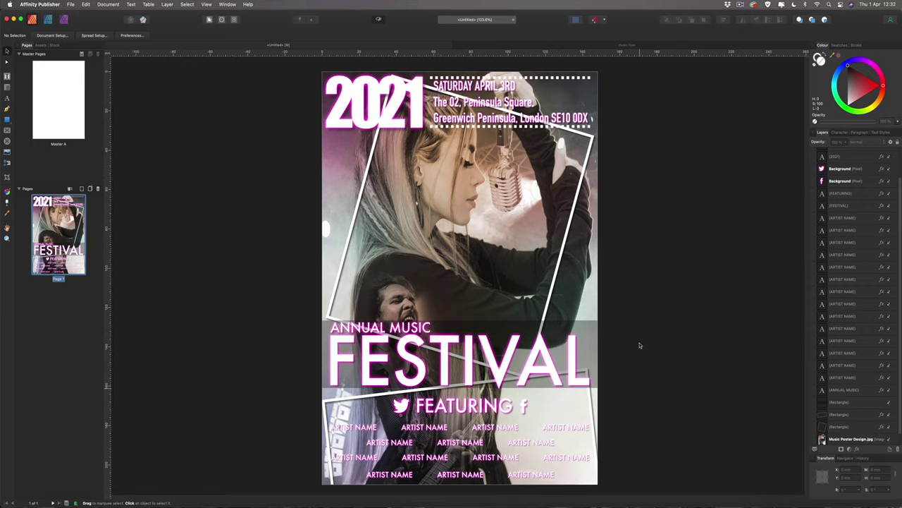
key("super+1")
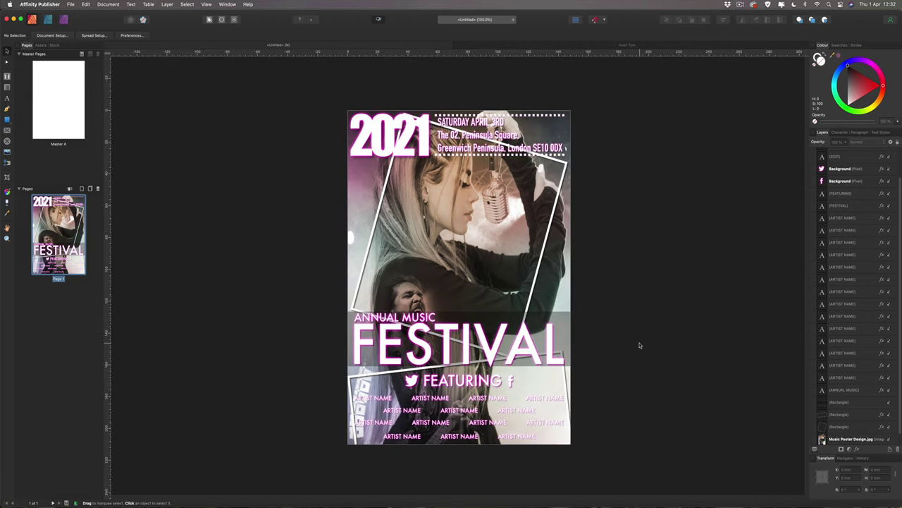